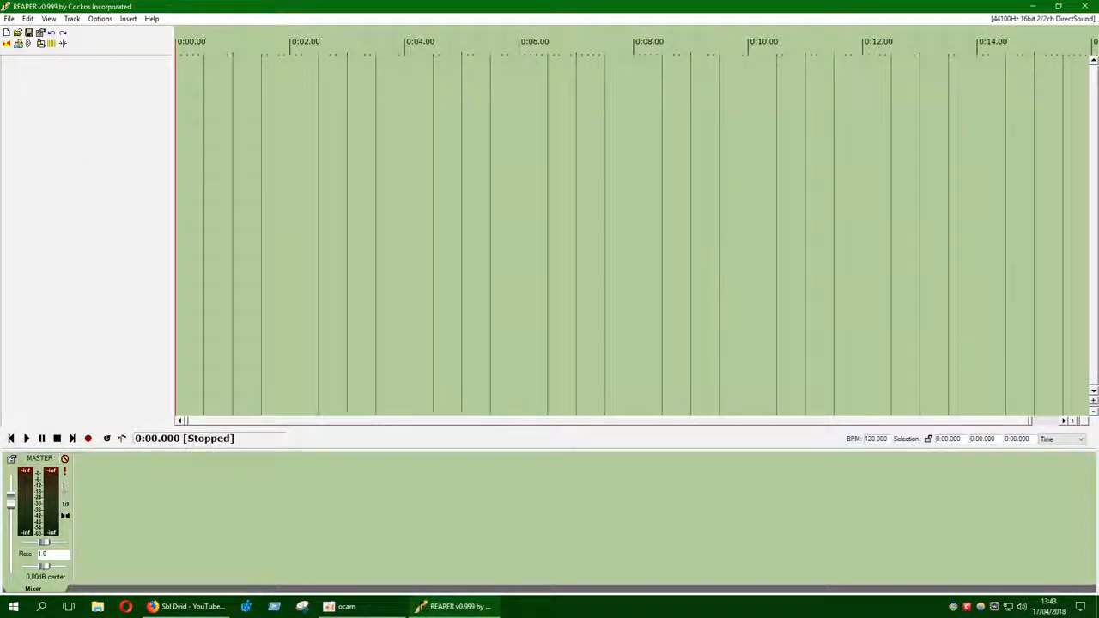
{"action": "left_click", "coordinate": [1058, 6]}
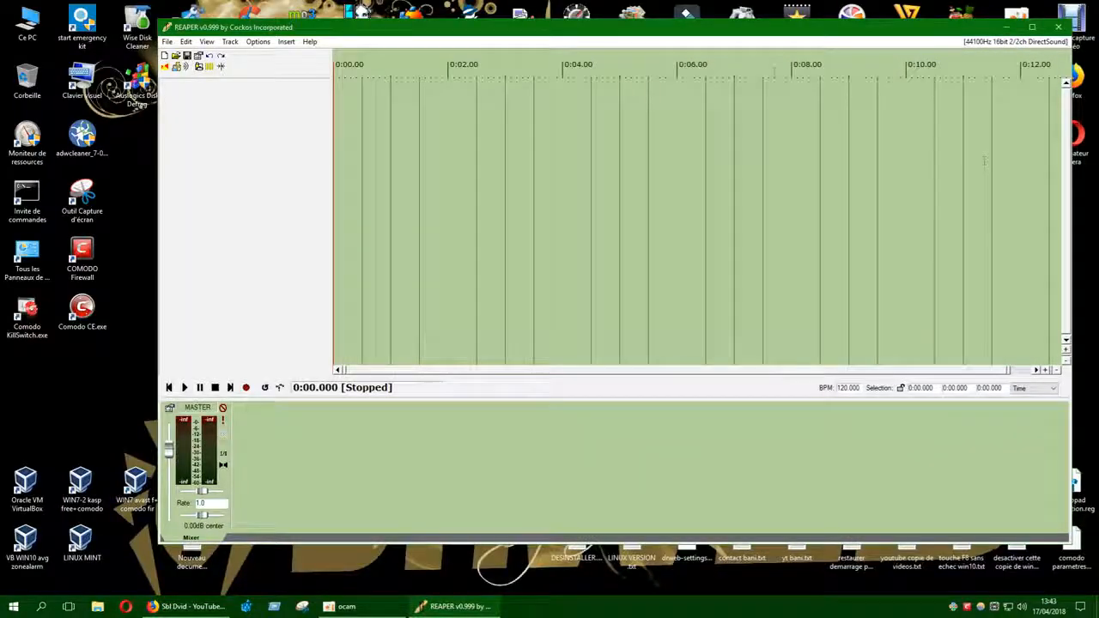
{"action": "left_click", "coordinate": [1033, 26]}
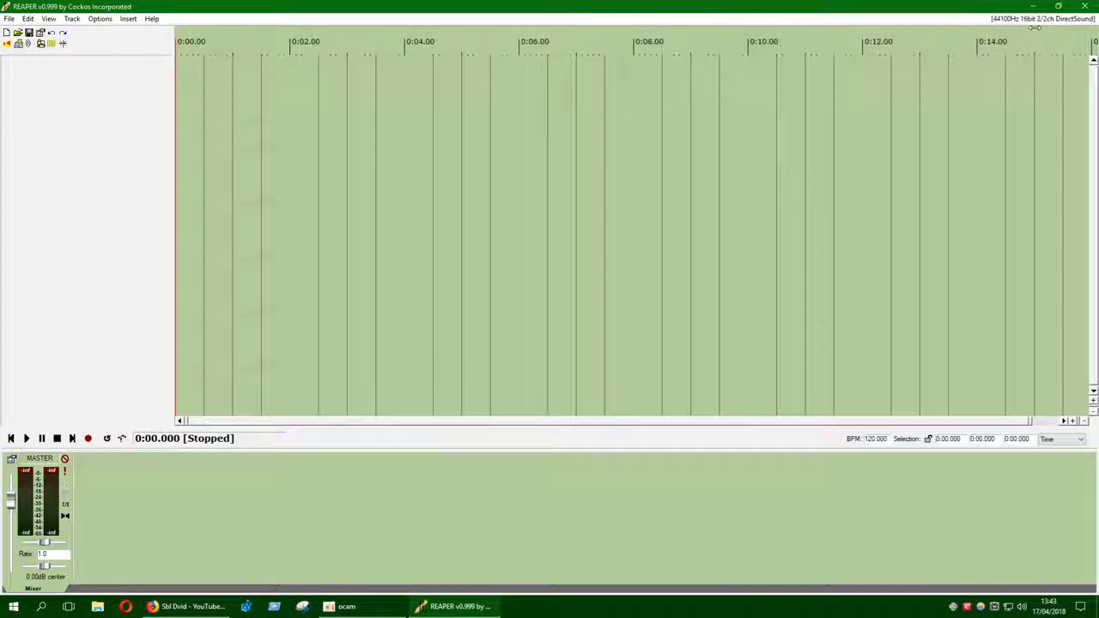
- Import the media file "Alkaline - Fleek.mp3" from the "@@ dancehall 10\a" folder into the project
{"action": "left_click", "coordinate": [128, 19]}
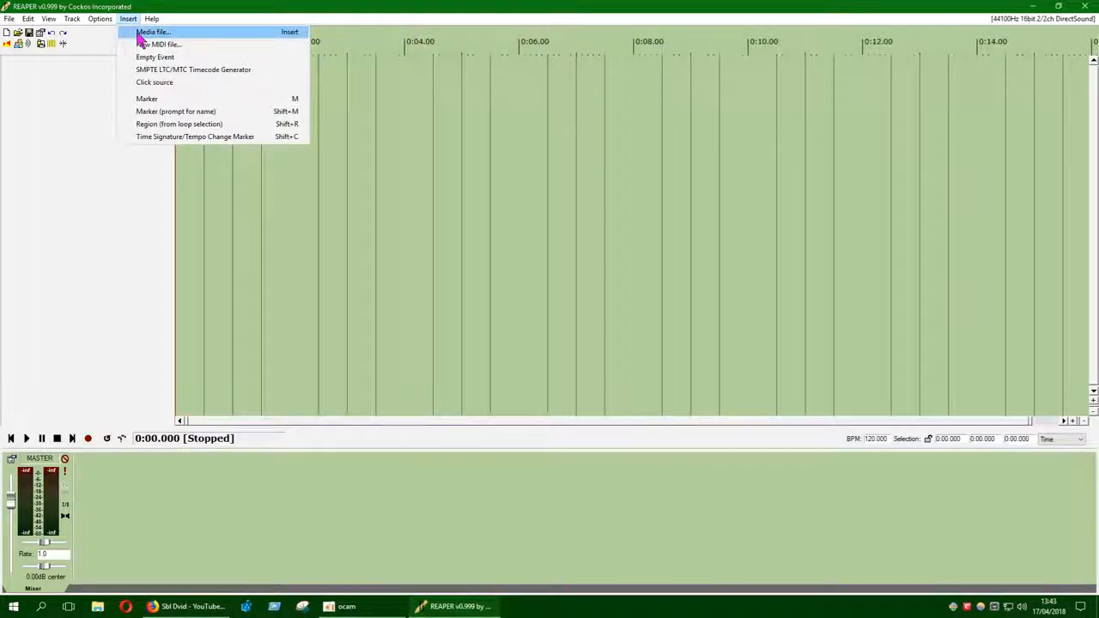
{"action": "left_click", "coordinate": [141, 34]}
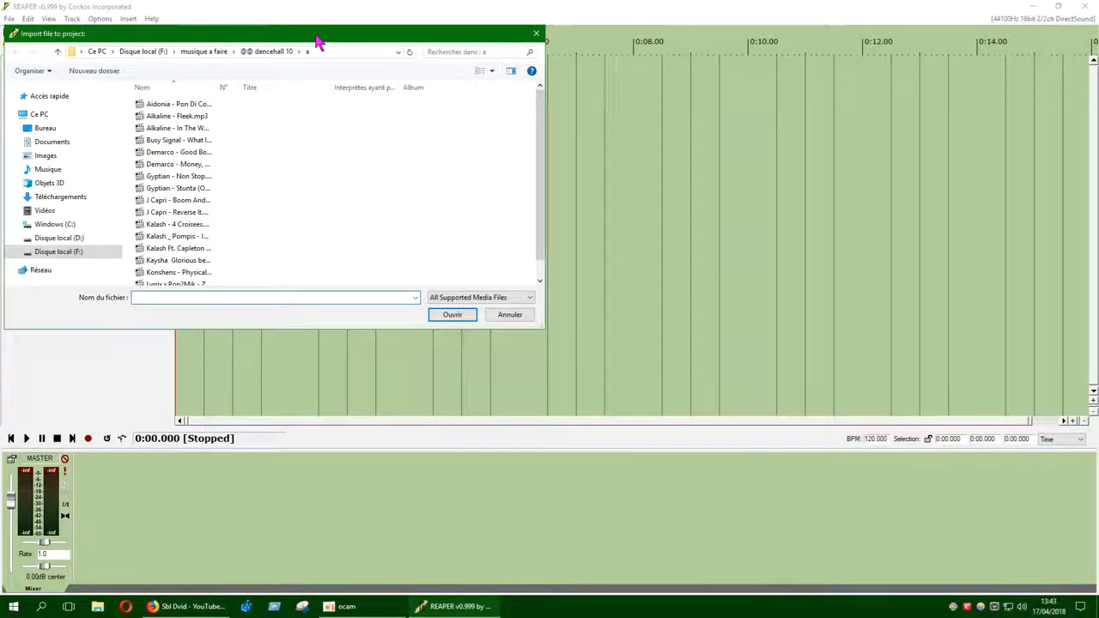
{"action": "left_click_drag", "start_coordinate": [319, 39], "coordinate": [466, 23]}
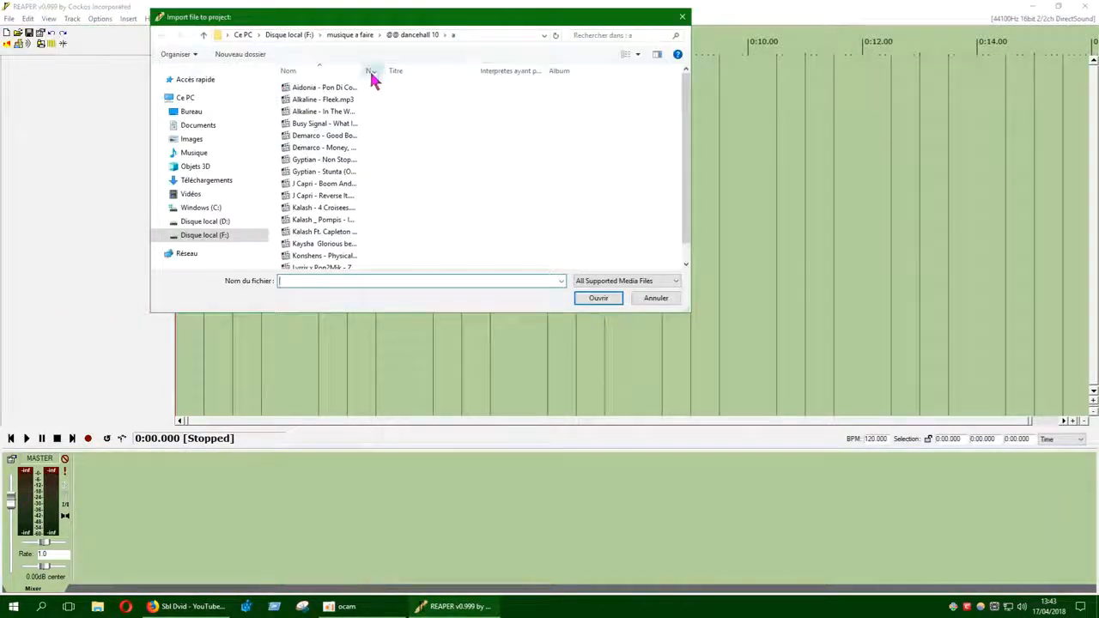
{"action": "left_click_drag", "start_coordinate": [364, 73], "coordinate": [461, 74]}
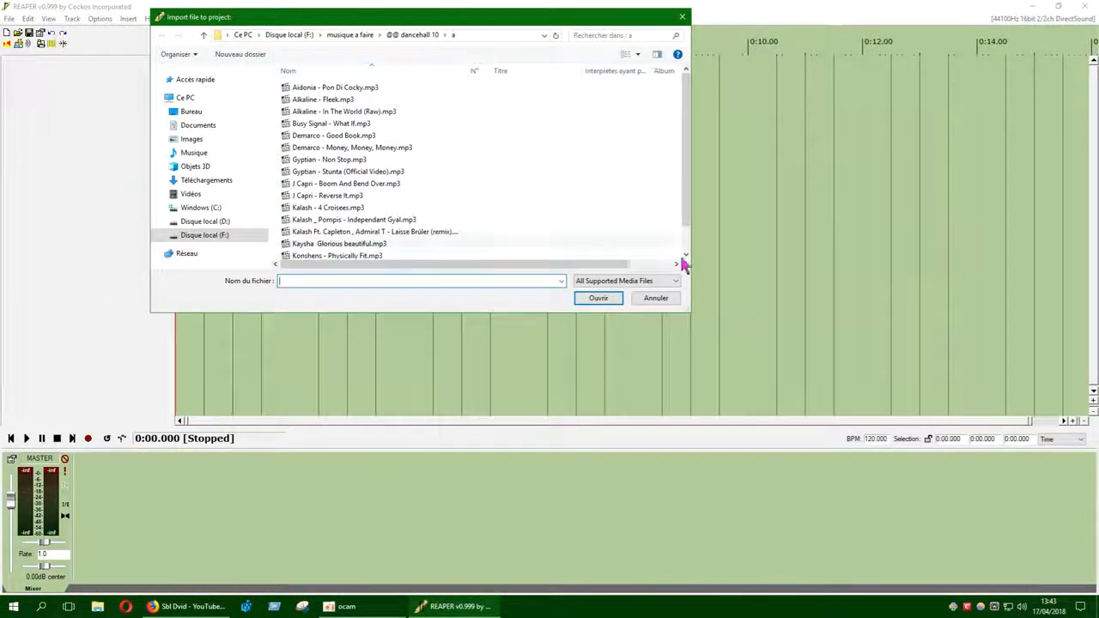
{"action": "left_click_drag", "start_coordinate": [688, 305], "coordinate": [985, 489]}
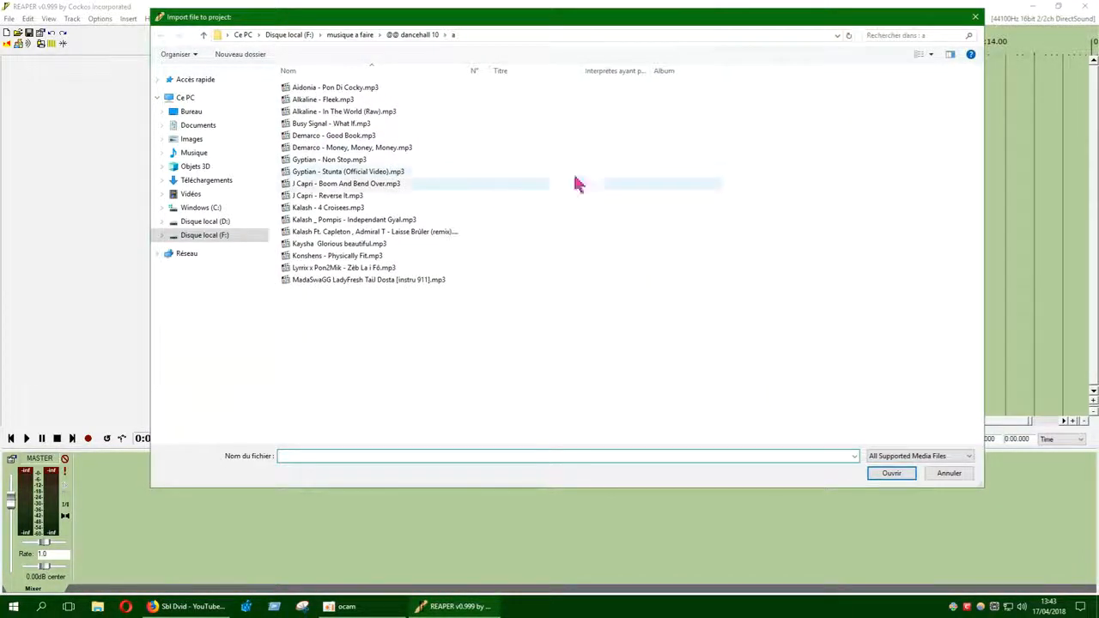
{"action": "left_click", "coordinate": [336, 101]}
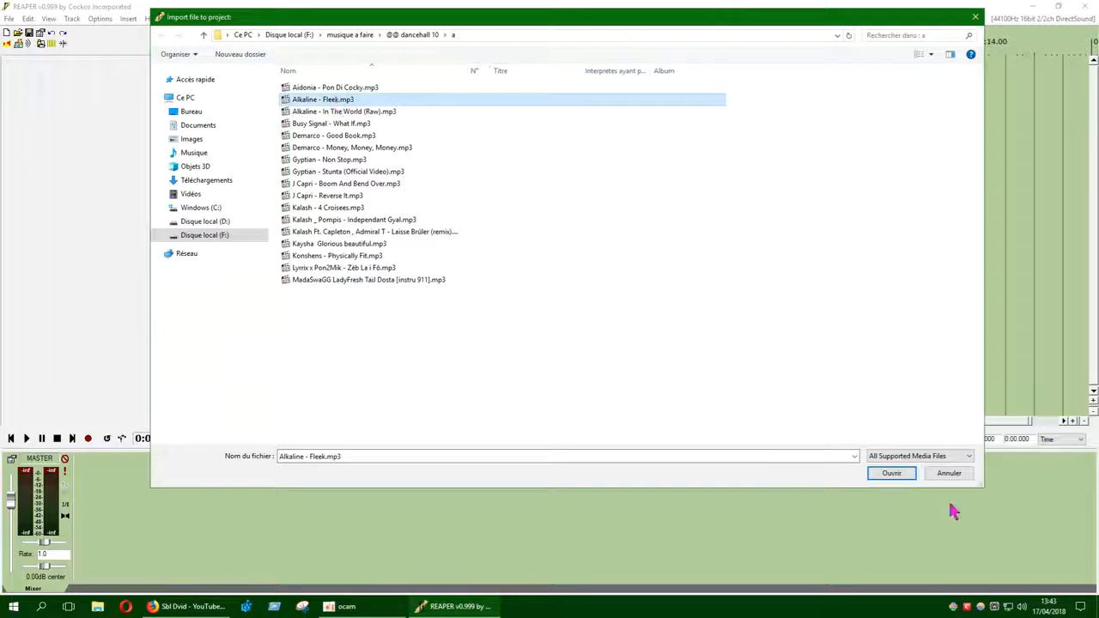
{"action": "left_click", "coordinate": [890, 475]}
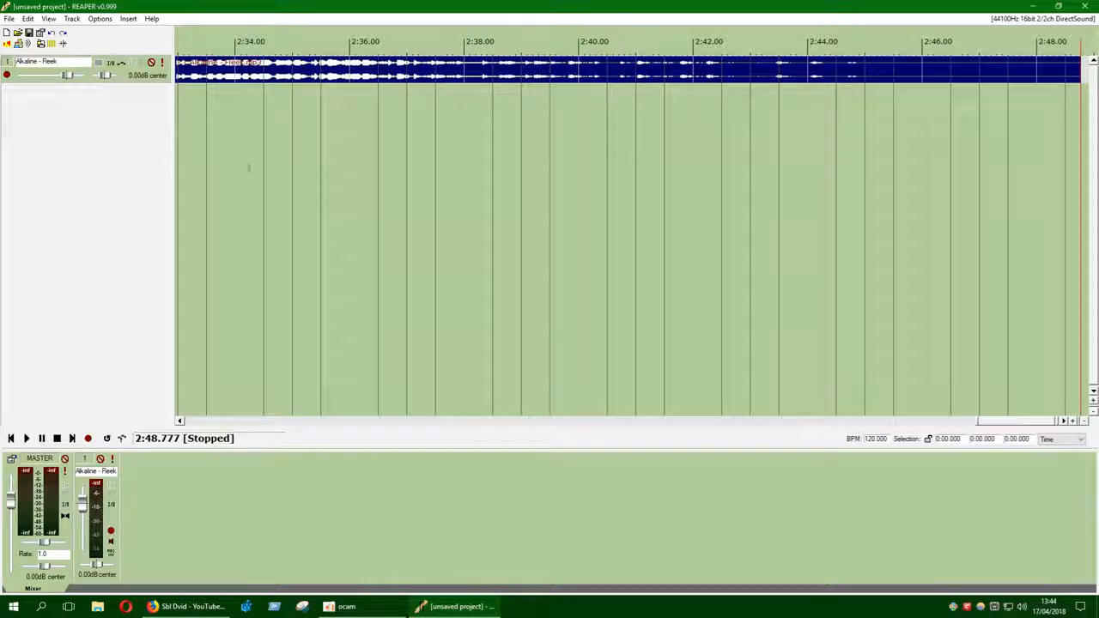
- Switch the interface color theme to Plain
{"action": "left_click", "coordinate": [49, 19]}
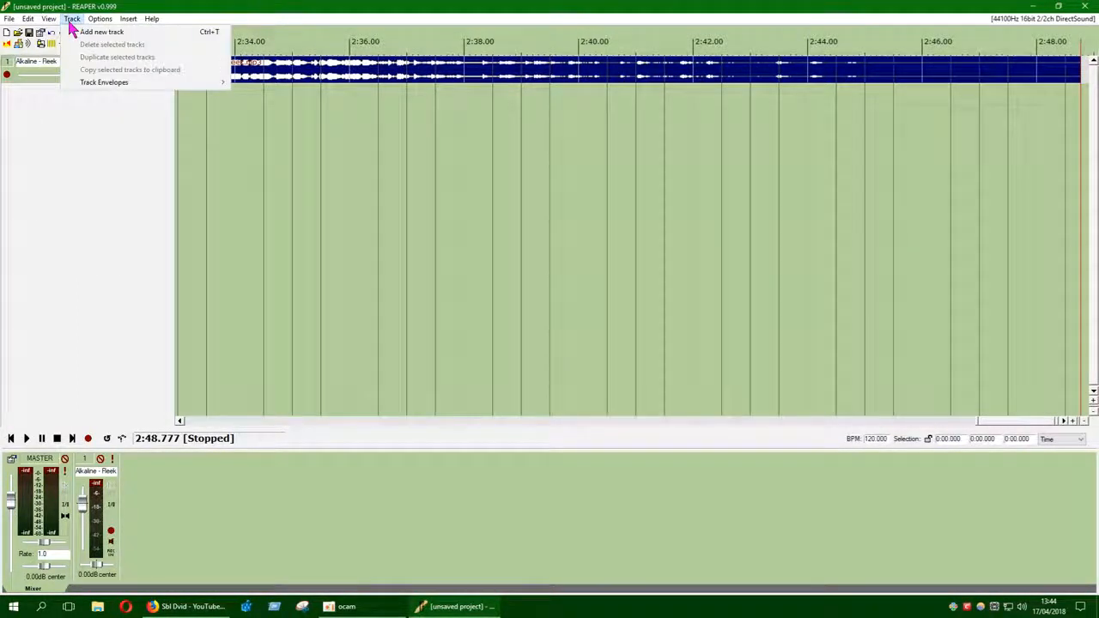
{"action": "mouse_move", "coordinate": [98, 24]}
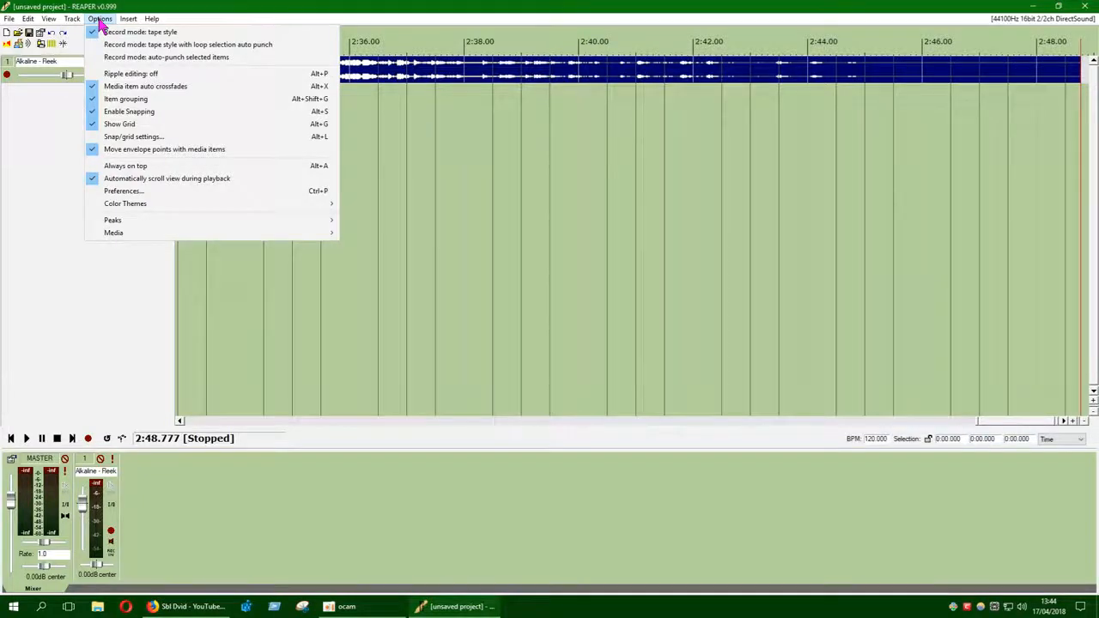
{"action": "mouse_move", "coordinate": [151, 210]}
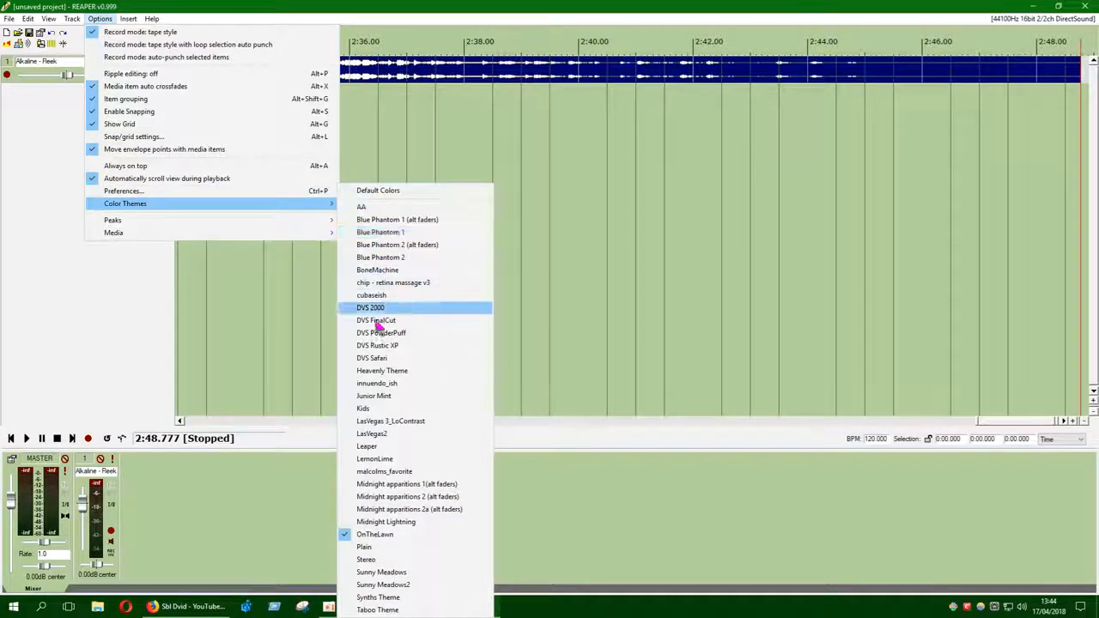
{"action": "left_click", "coordinate": [364, 547]}
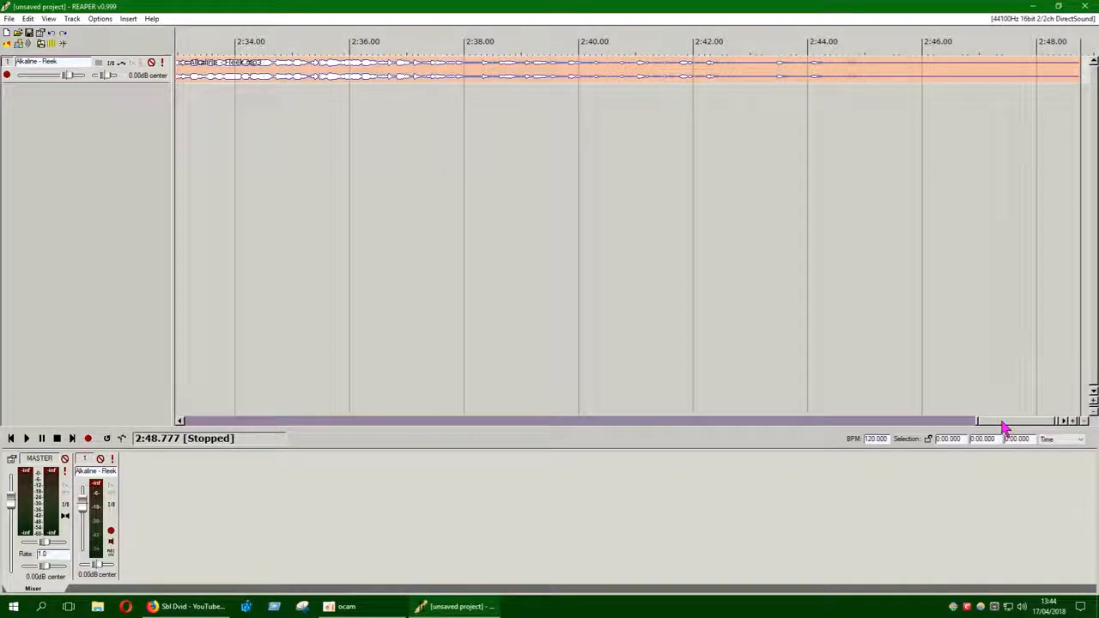
- Apply the Sunny Meadows color theme to the interface
{"action": "left_click_drag", "start_coordinate": [1000, 423], "coordinate": [197, 429]}
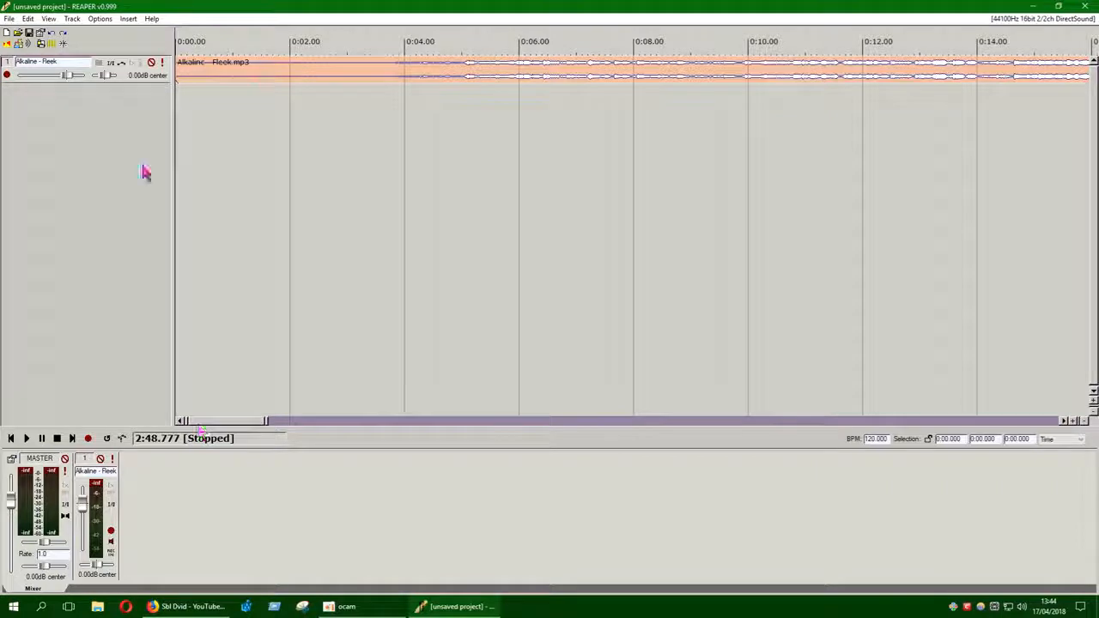
{"action": "left_click", "coordinate": [99, 20]}
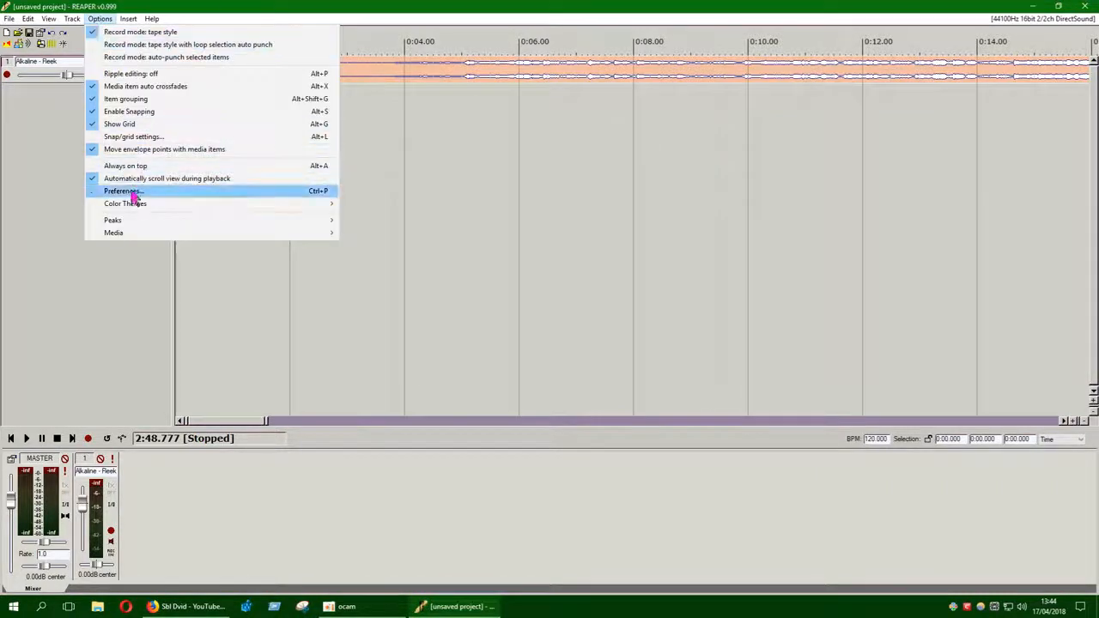
{"action": "mouse_move", "coordinate": [334, 207]}
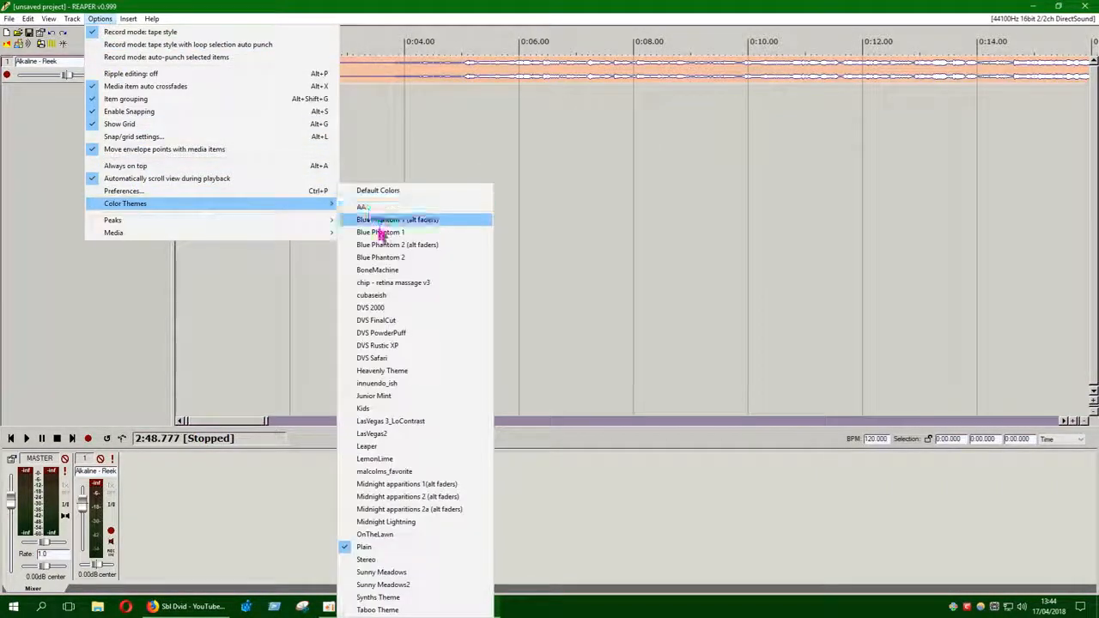
{"action": "left_click", "coordinate": [376, 571]}
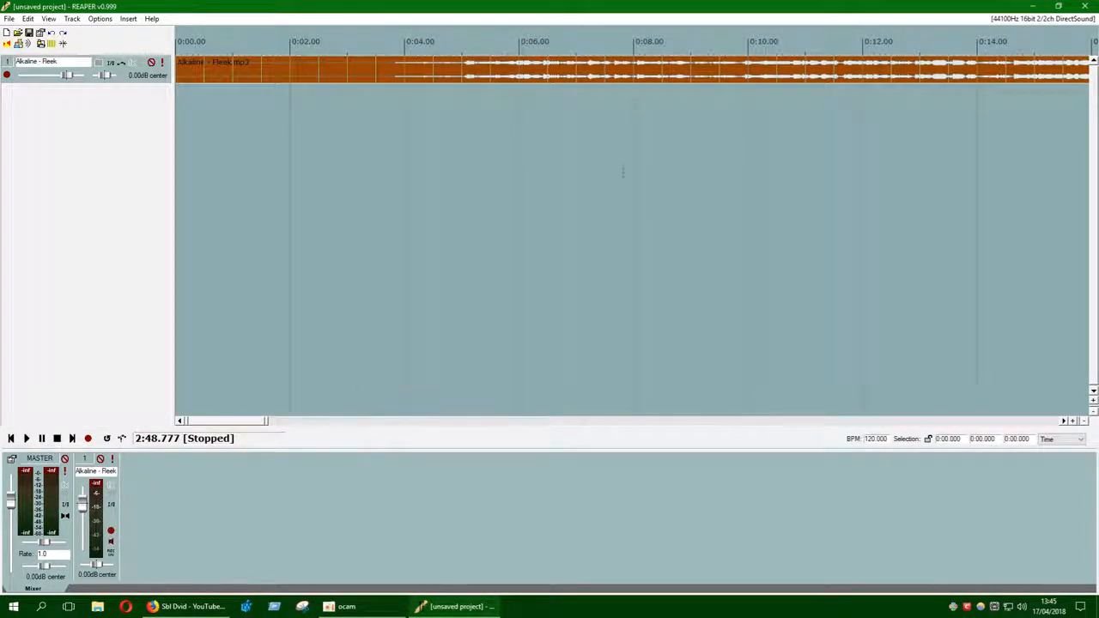
- Try to play the imported track from the current edit cursor position
{"action": "left_click", "coordinate": [1073, 421]}
{"action": "left_click", "coordinate": [1086, 423]}
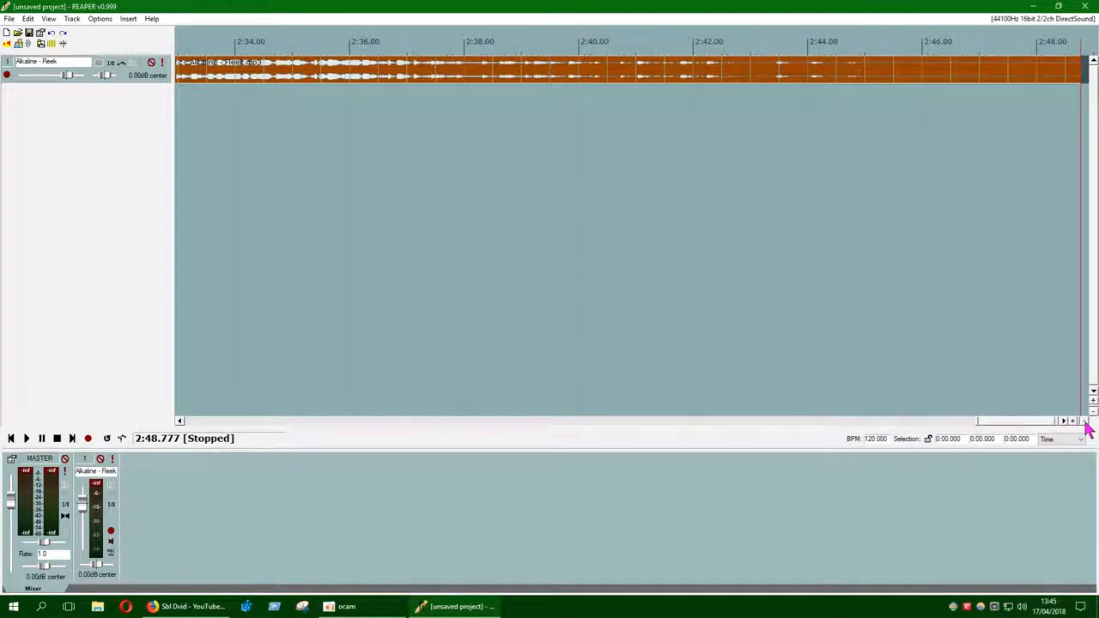
{"action": "left_click", "coordinate": [1085, 422]}
{"action": "left_click_drag", "start_coordinate": [1017, 422], "coordinate": [217, 429]}
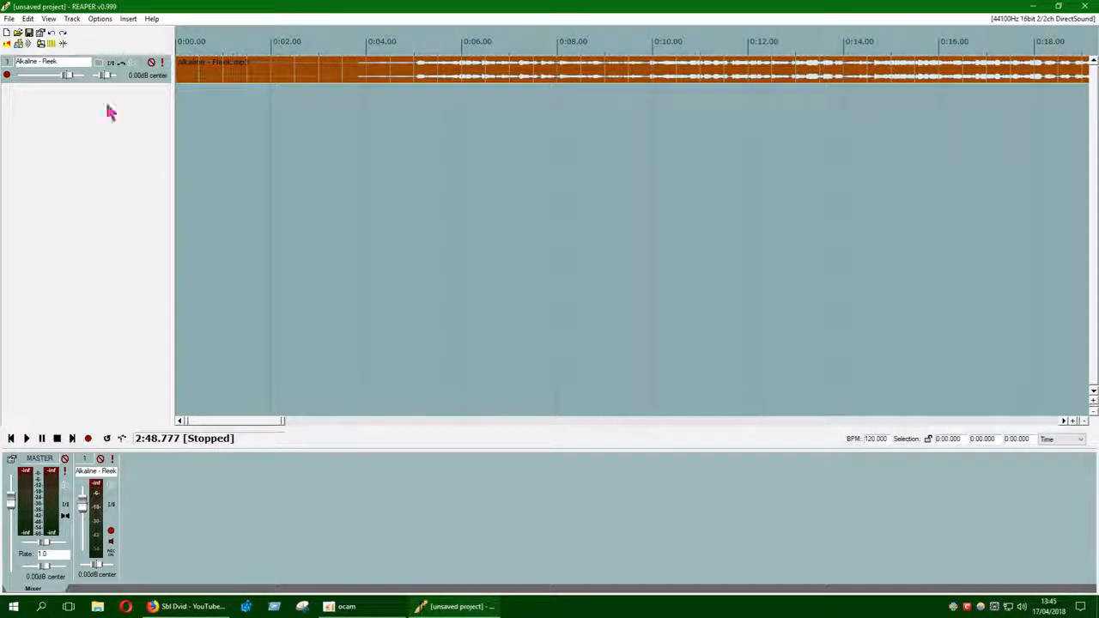
{"action": "left_click", "coordinate": [26, 438]}
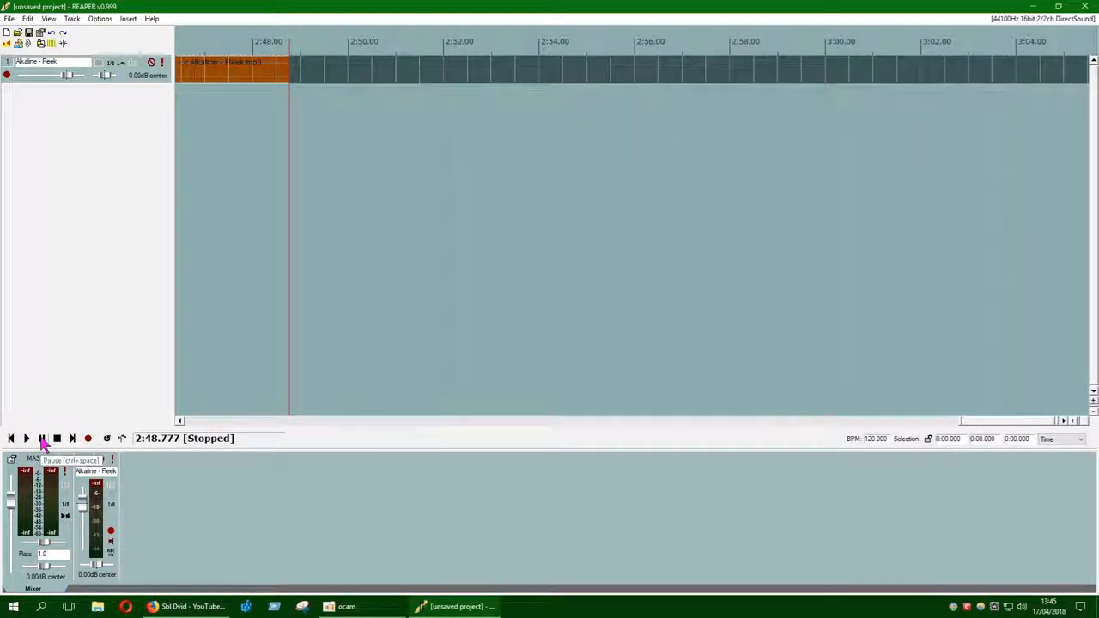
- Play the track from near its start, at about 0:00.27, and pause at about 0:04.8 once the music is heard
{"action": "left_click_drag", "start_coordinate": [1003, 423], "coordinate": [216, 432]}
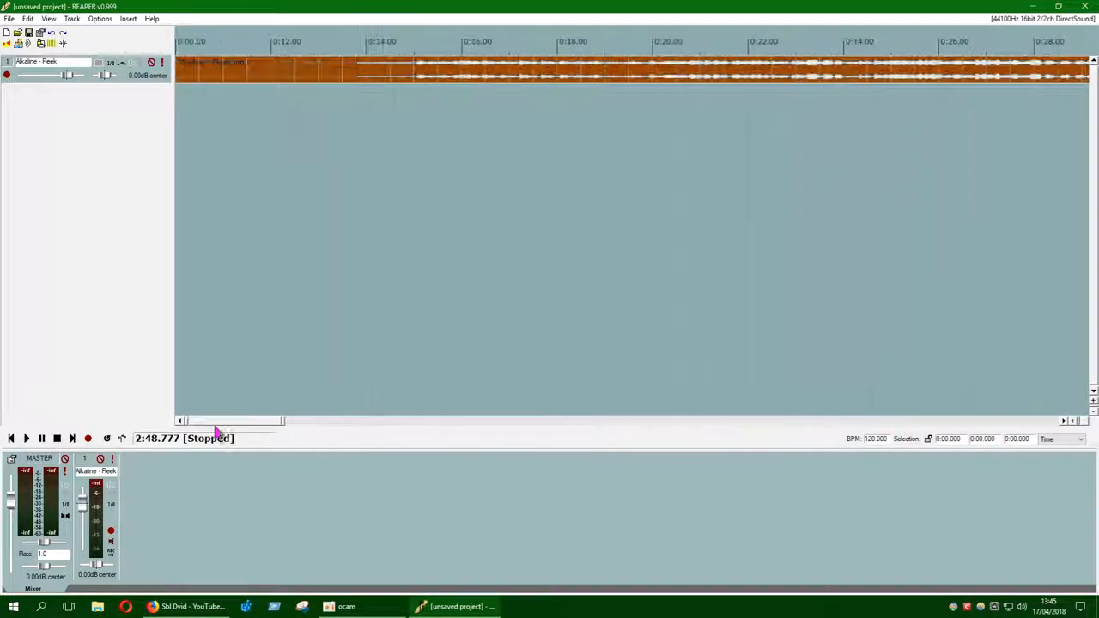
{"action": "left_click", "coordinate": [206, 81]}
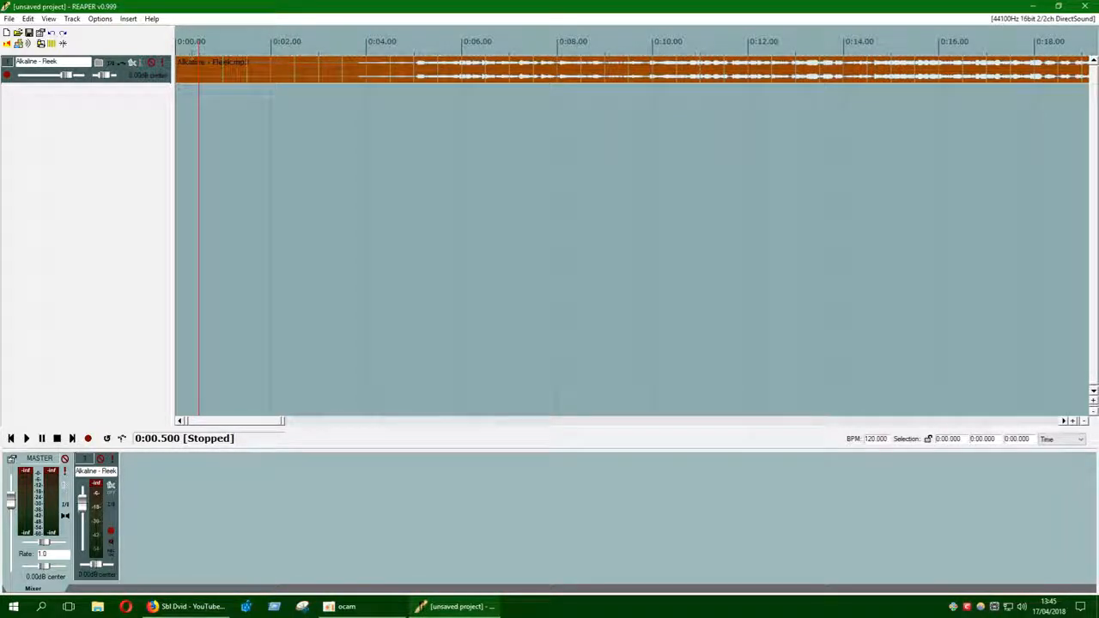
{"action": "left_click", "coordinate": [188, 95]}
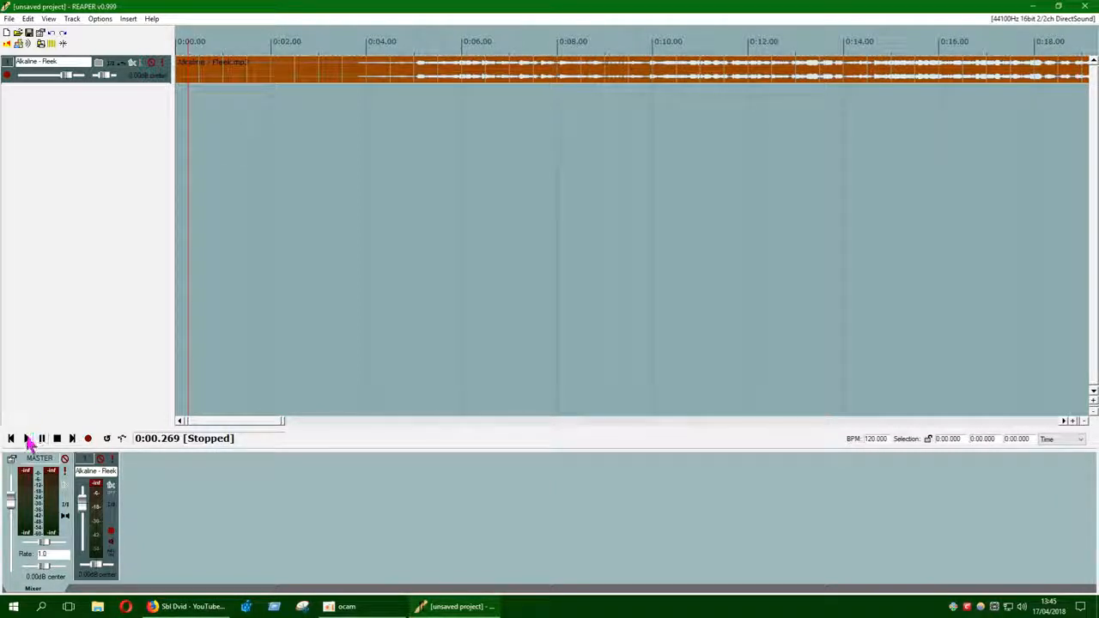
{"action": "left_click", "coordinate": [25, 439]}
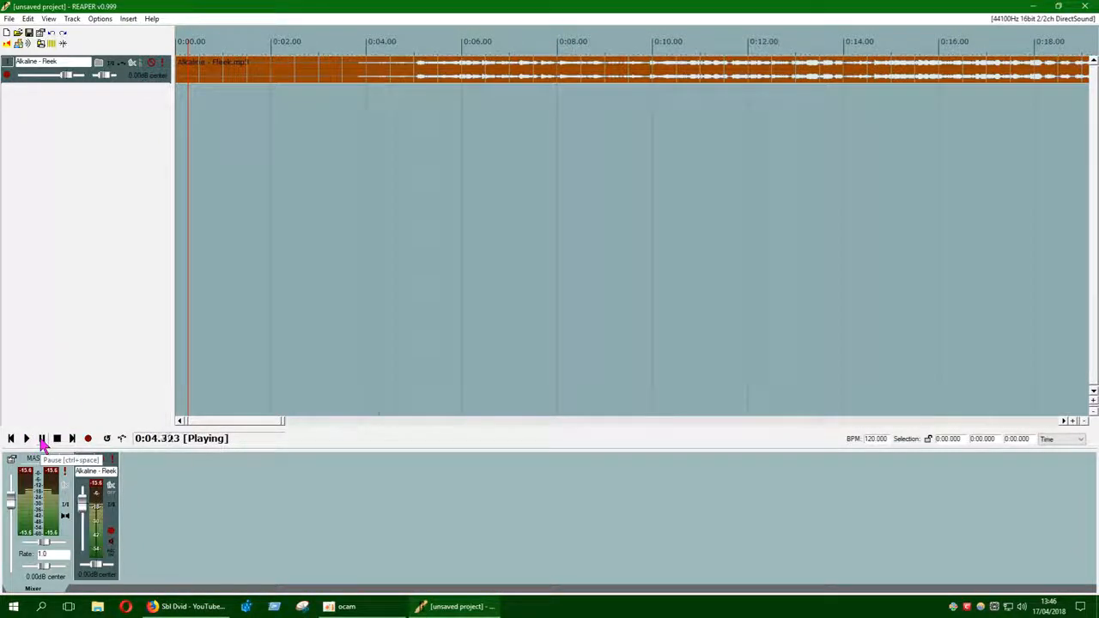
{"action": "left_click", "coordinate": [42, 439]}
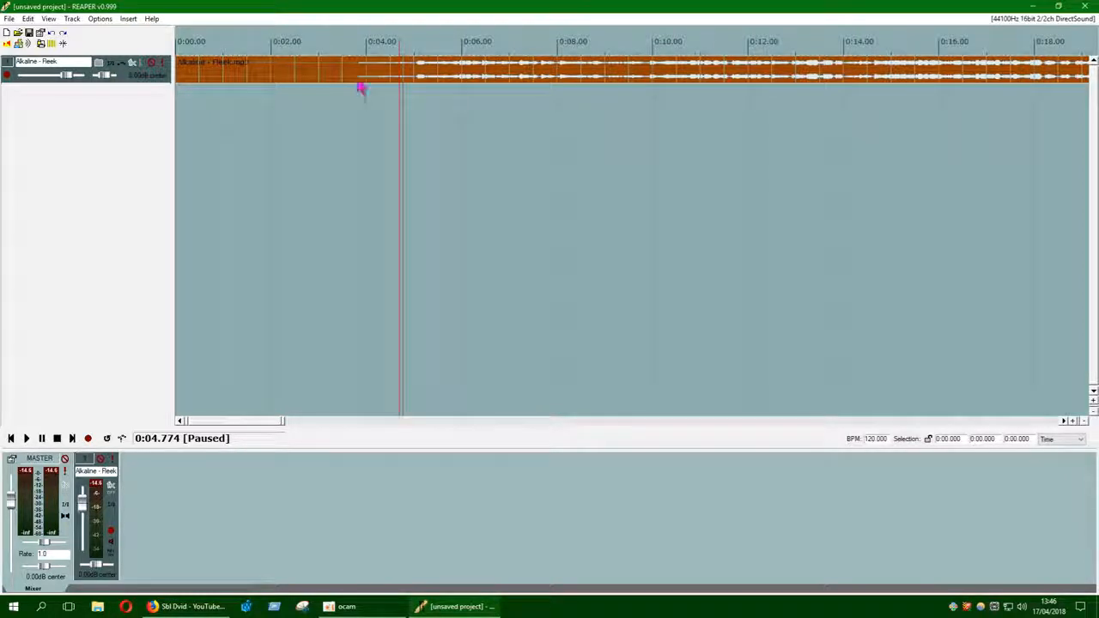
- Place the edit cursor where the track's audible waveform begins, at about 0:03.8
{"action": "left_click", "coordinate": [1073, 422]}
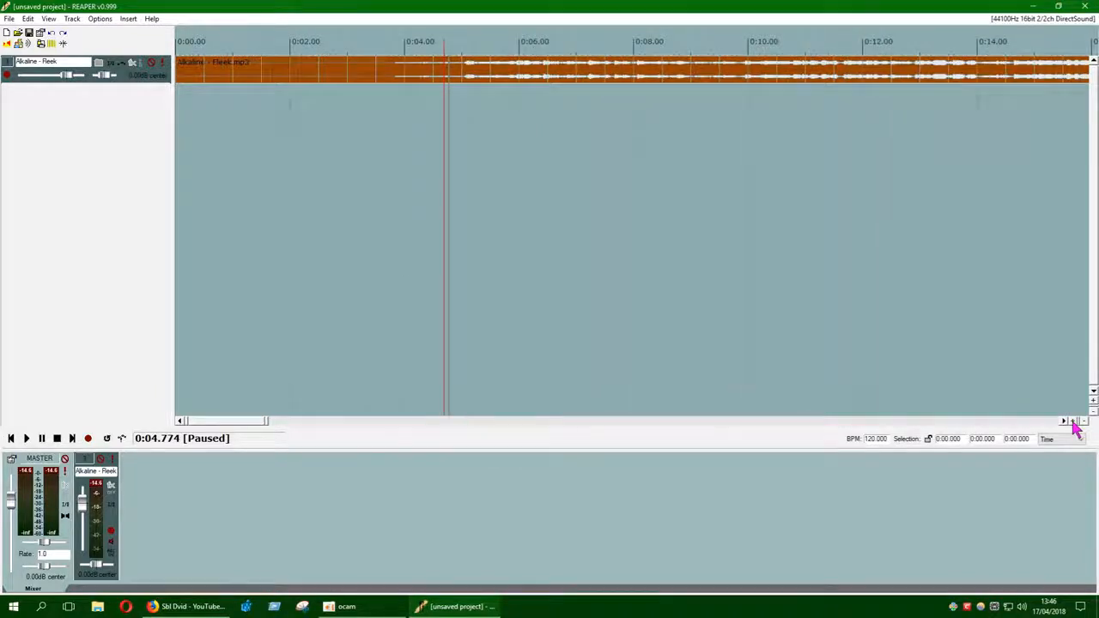
{"action": "left_click", "coordinate": [1073, 421]}
{"action": "left_click", "coordinate": [1073, 422]}
{"action": "left_click", "coordinate": [1073, 422]}
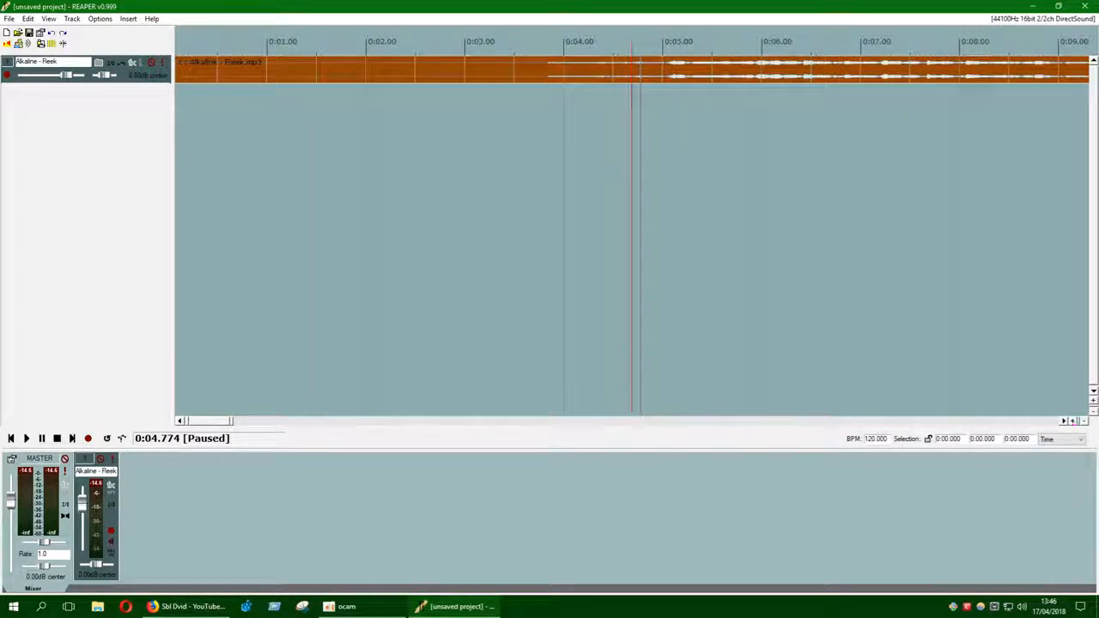
{"action": "left_click", "coordinate": [549, 72]}
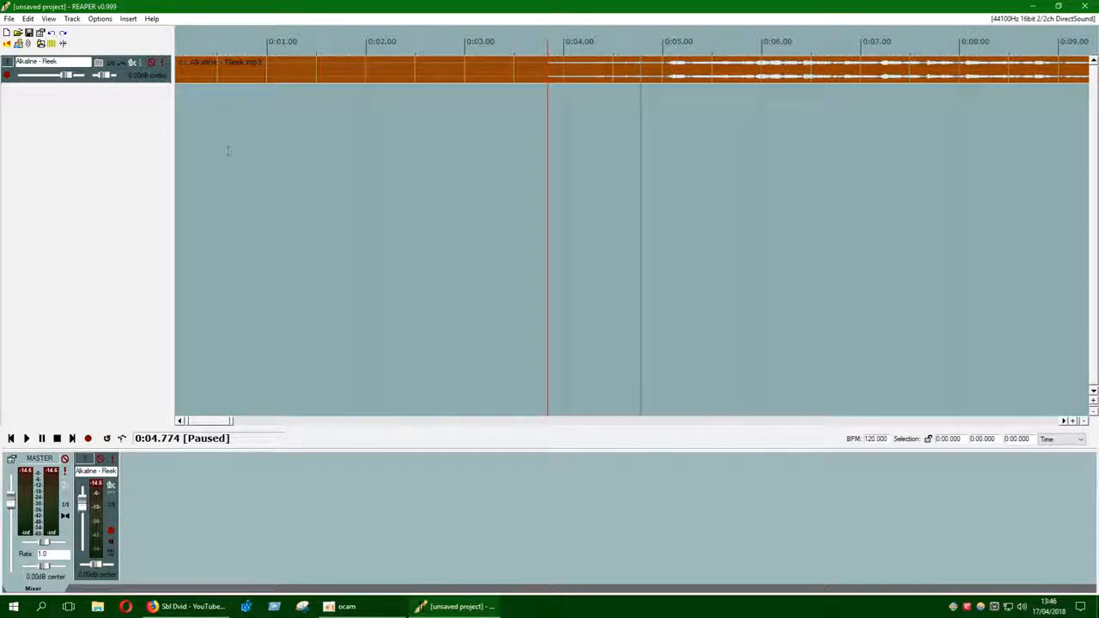
- Split the Alkaline - Fleek.mp3 item at the edit cursor
{"action": "left_click", "coordinate": [97, 18]}
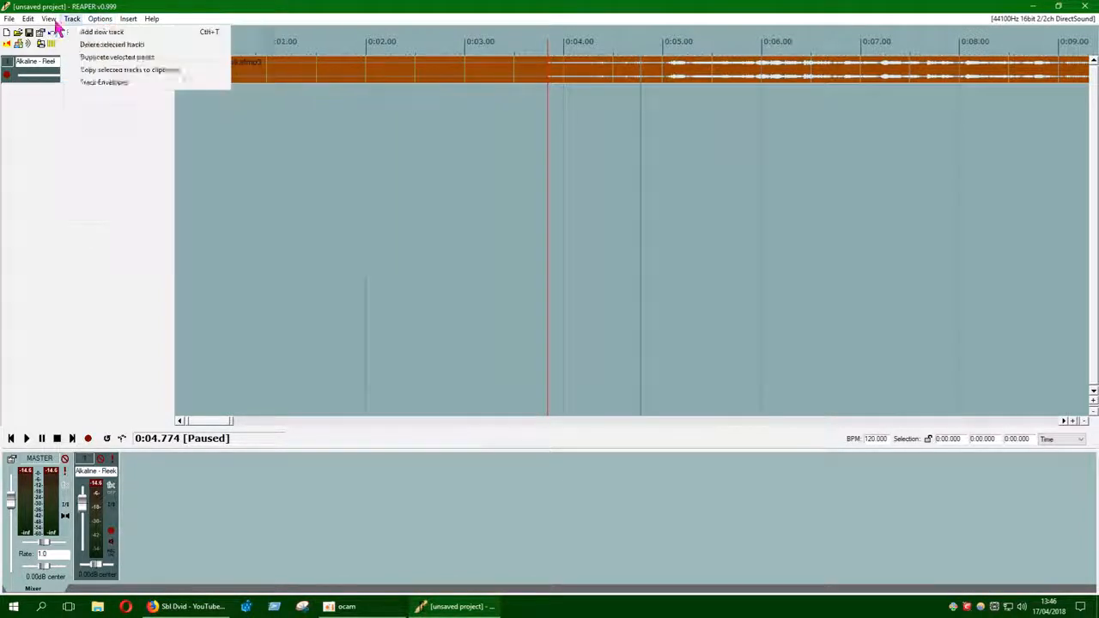
{"action": "mouse_move", "coordinate": [29, 20]}
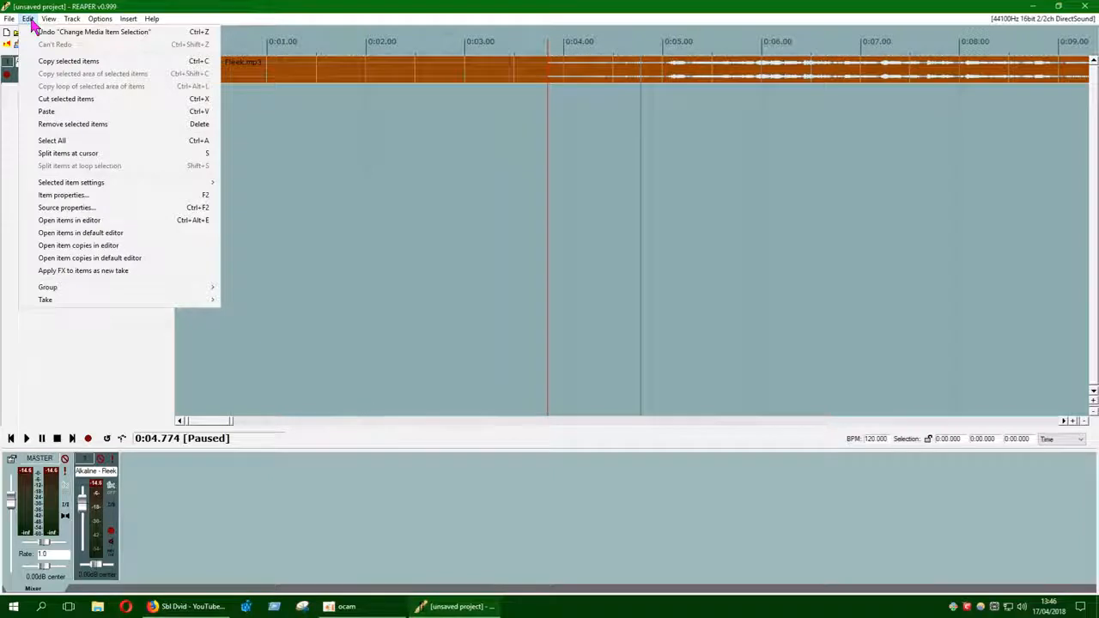
{"action": "mouse_move", "coordinate": [103, 82]}
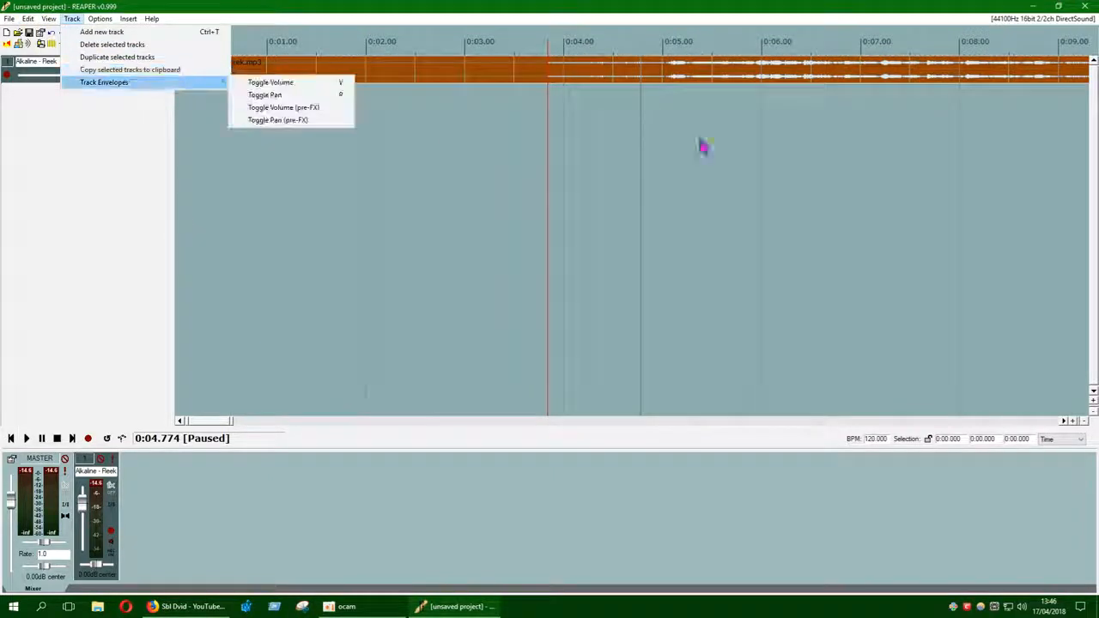
{"action": "left_click", "coordinate": [566, 77]}
{"action": "right_click", "coordinate": [560, 76]}
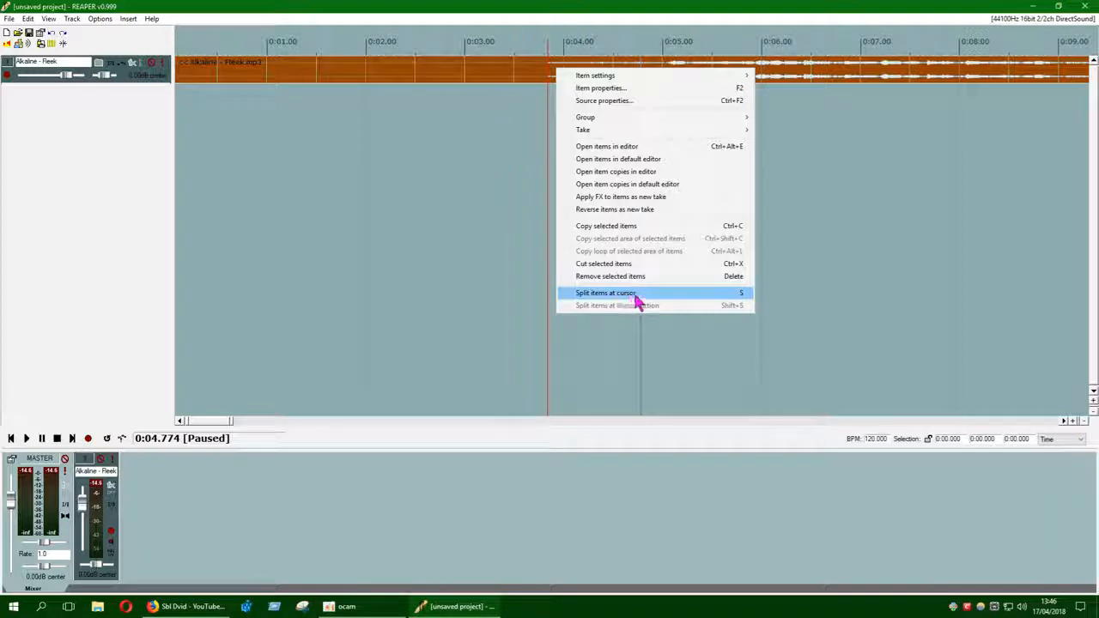
{"action": "left_click", "coordinate": [636, 296]}
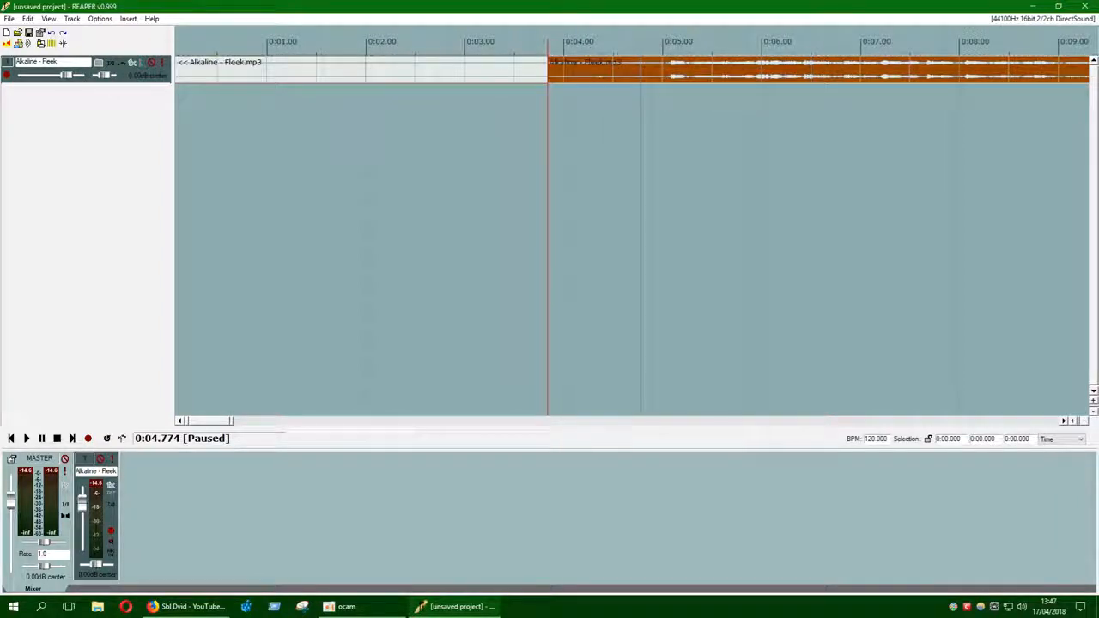
- Remove the silent intro item that lies before the split at about 0:03.8
{"action": "left_click", "coordinate": [514, 73]}
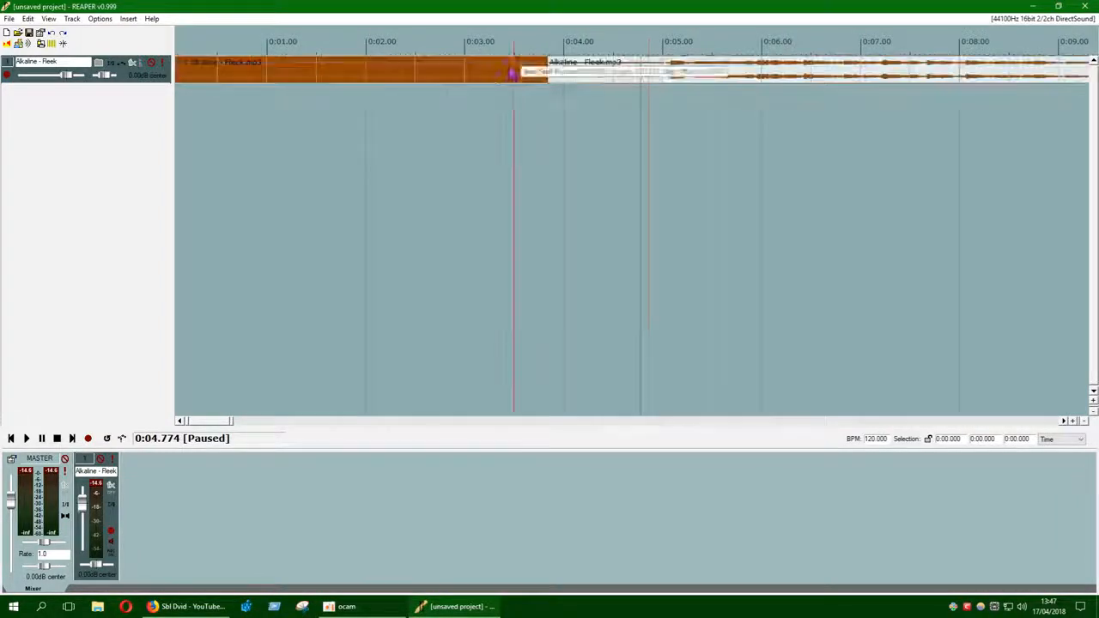
{"action": "left_click", "coordinate": [589, 77]}
{"action": "left_click", "coordinate": [479, 75]}
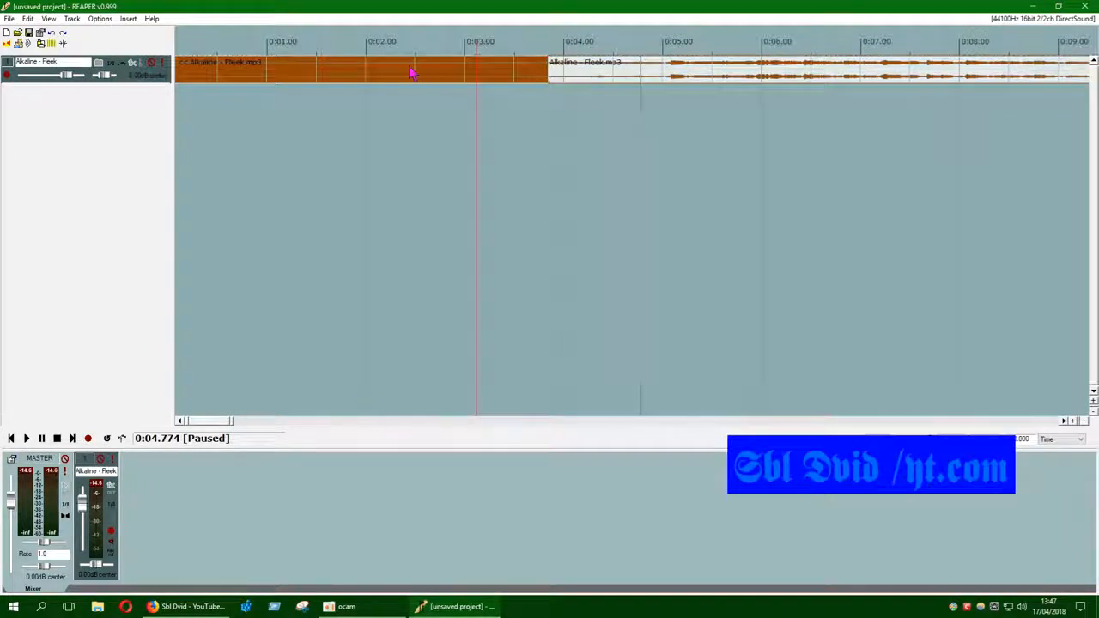
{"action": "left_click", "coordinate": [632, 77]}
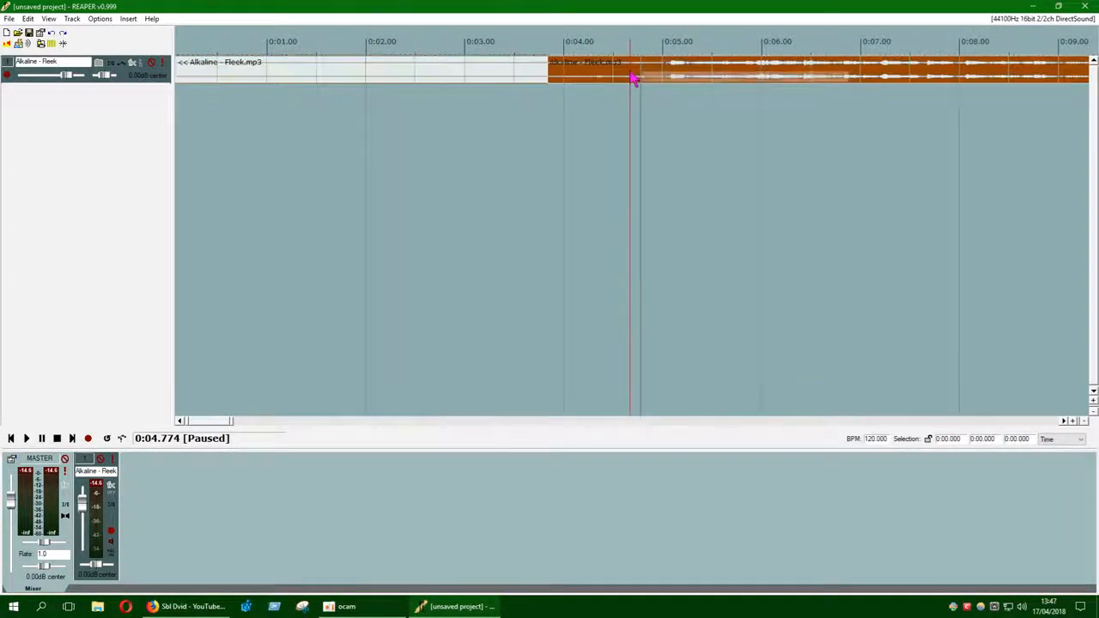
{"action": "left_click", "coordinate": [513, 77]}
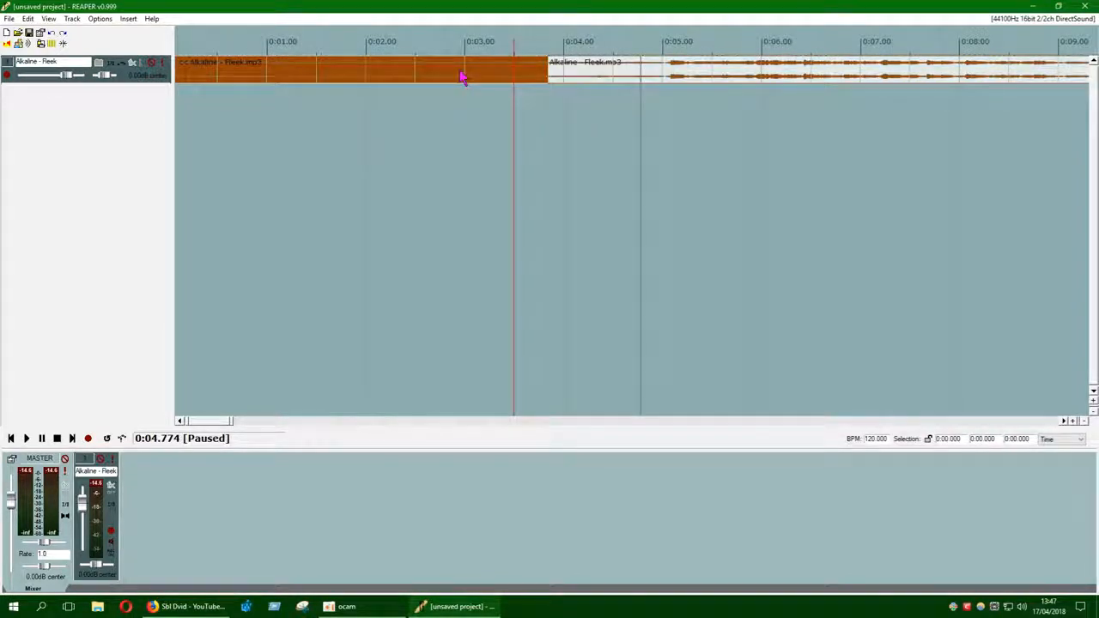
{"action": "right_click", "coordinate": [462, 77]}
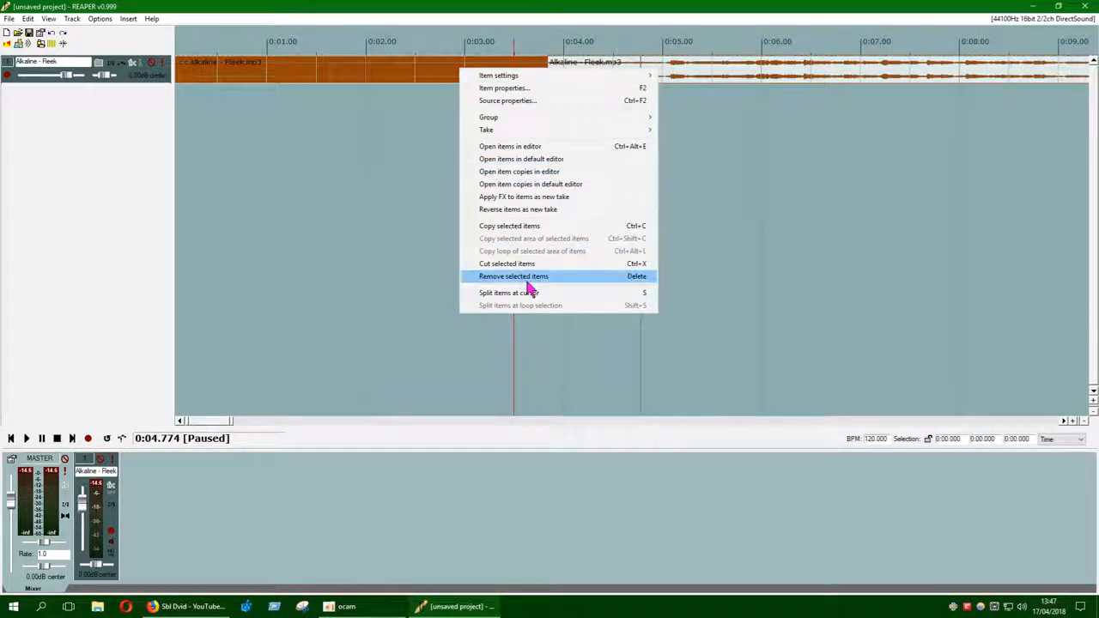
{"action": "left_click", "coordinate": [530, 278]}
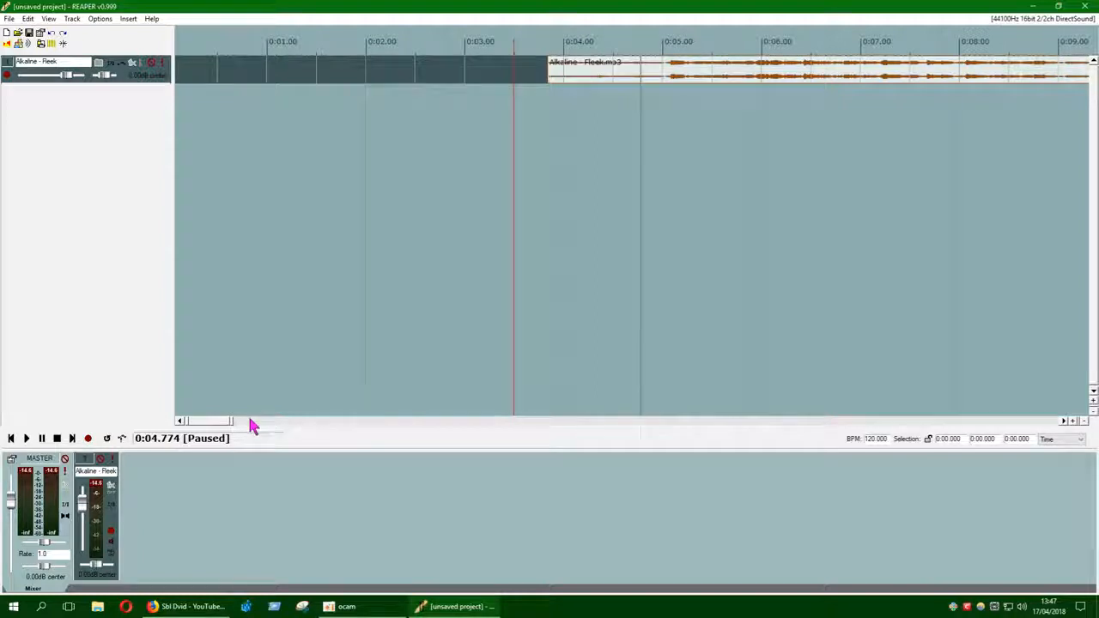
- Move the remaining audio item to the start of the timeline and return the edit cursor to 0:00
{"action": "left_click_drag", "start_coordinate": [213, 429], "coordinate": [189, 426]}
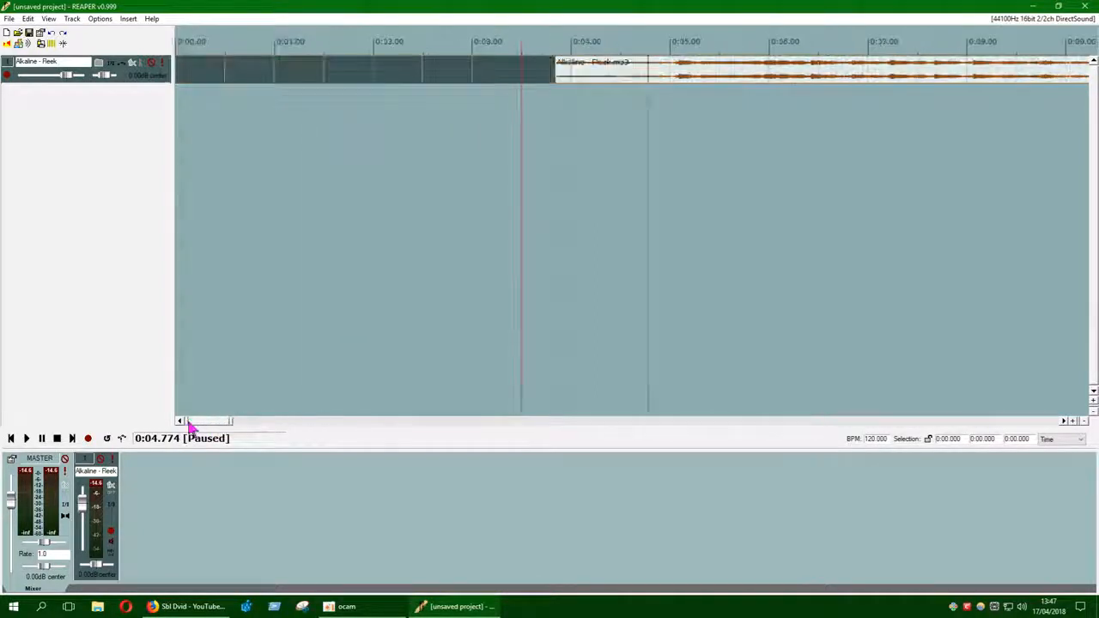
{"action": "left_click_drag", "start_coordinate": [618, 74], "coordinate": [244, 66]}
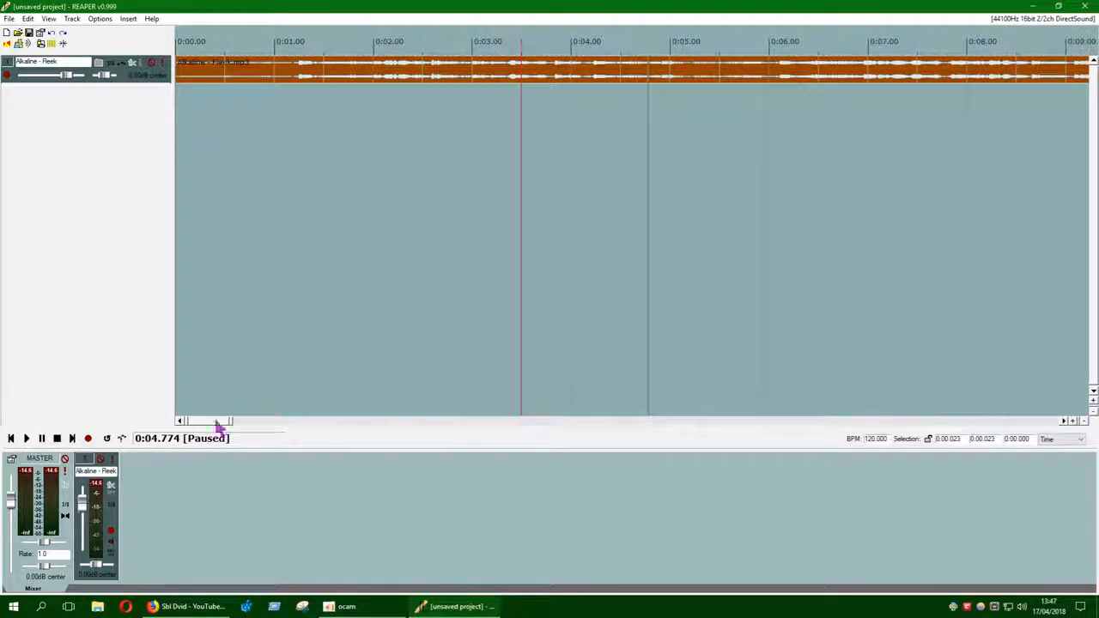
{"action": "key", "text": "Home"}
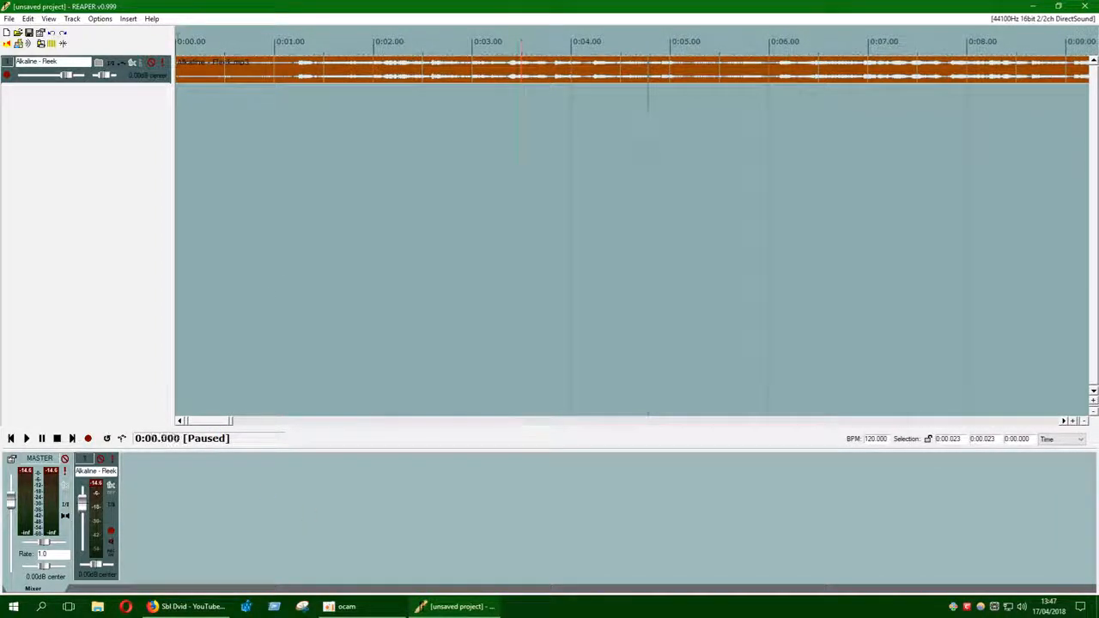
- Play the trimmed song from about 0:00.1 to check its new beginning, and stop playback
{"action": "left_click", "coordinate": [187, 68]}
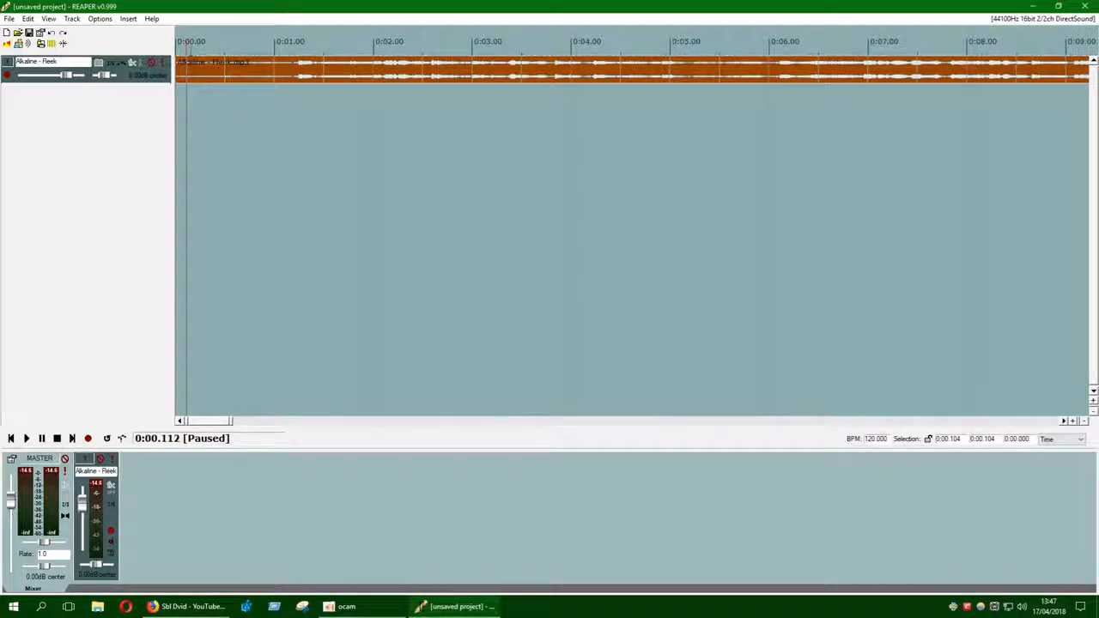
{"action": "left_click", "coordinate": [26, 438]}
{"action": "left_click", "coordinate": [56, 438]}
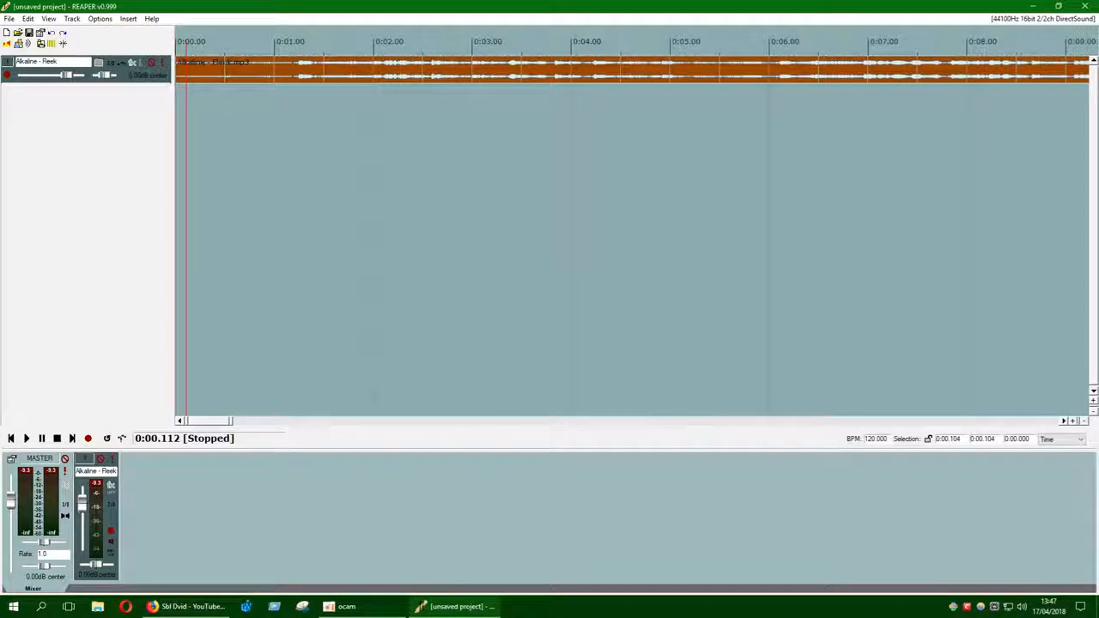
- Split the song item at 1:20
{"action": "left_click", "coordinate": [1084, 424]}
{"action": "left_click", "coordinate": [1084, 423]}
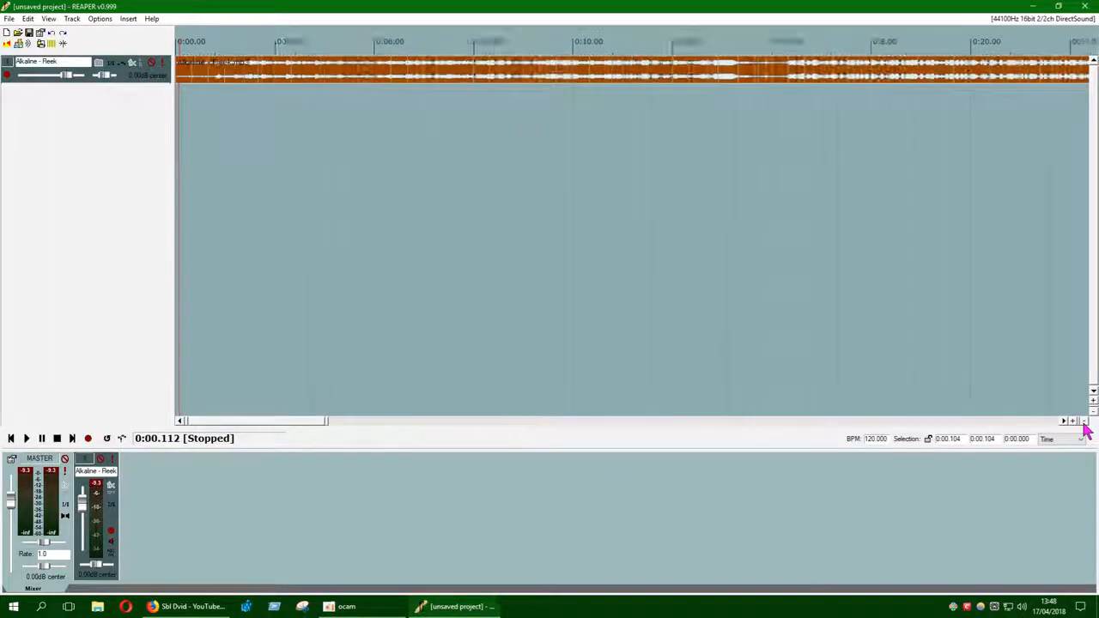
{"action": "left_click", "coordinate": [1083, 423]}
{"action": "left_click", "coordinate": [1084, 423]}
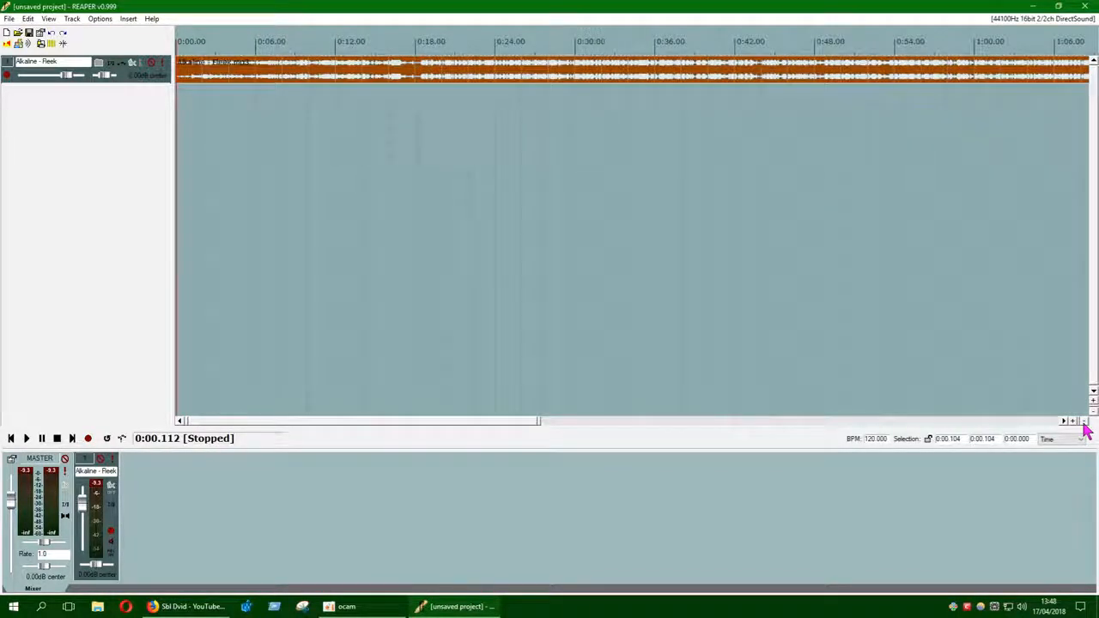
{"action": "left_click", "coordinate": [1083, 424]}
{"action": "left_click", "coordinate": [1084, 424]}
{"action": "left_click", "coordinate": [1084, 424]}
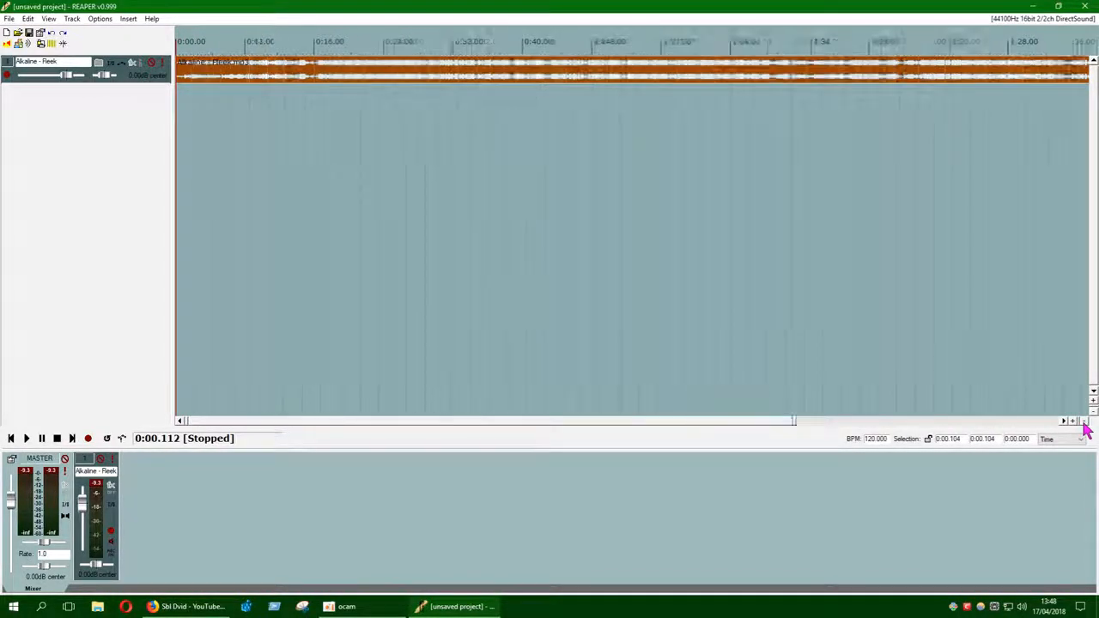
{"action": "left_click", "coordinate": [1084, 422]}
{"action": "left_click", "coordinate": [1084, 423]}
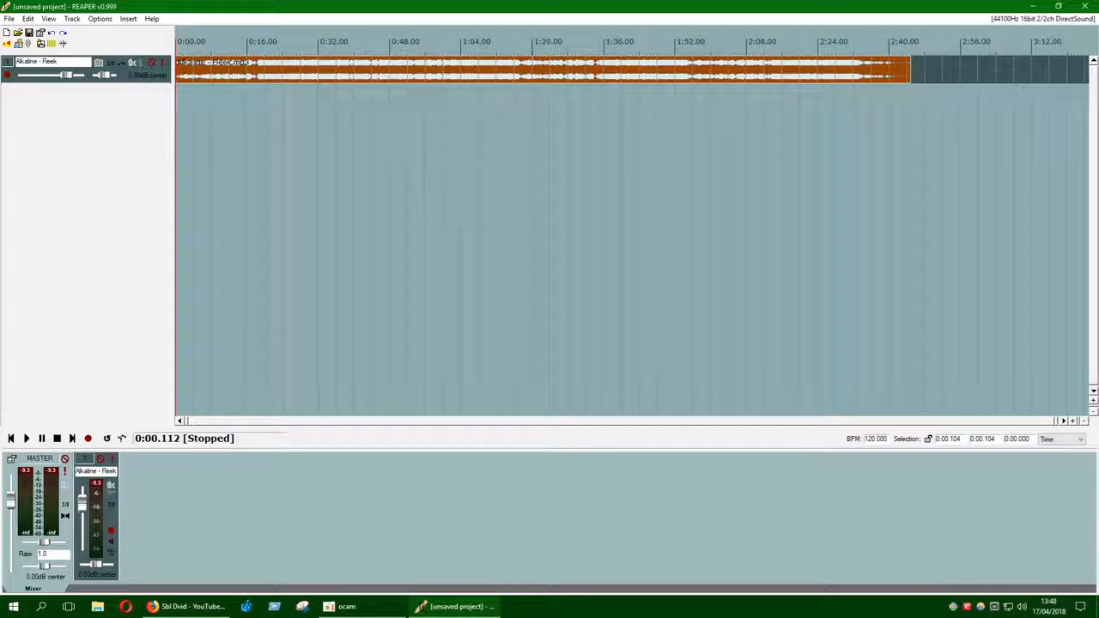
{"action": "left_click", "coordinate": [533, 67]}
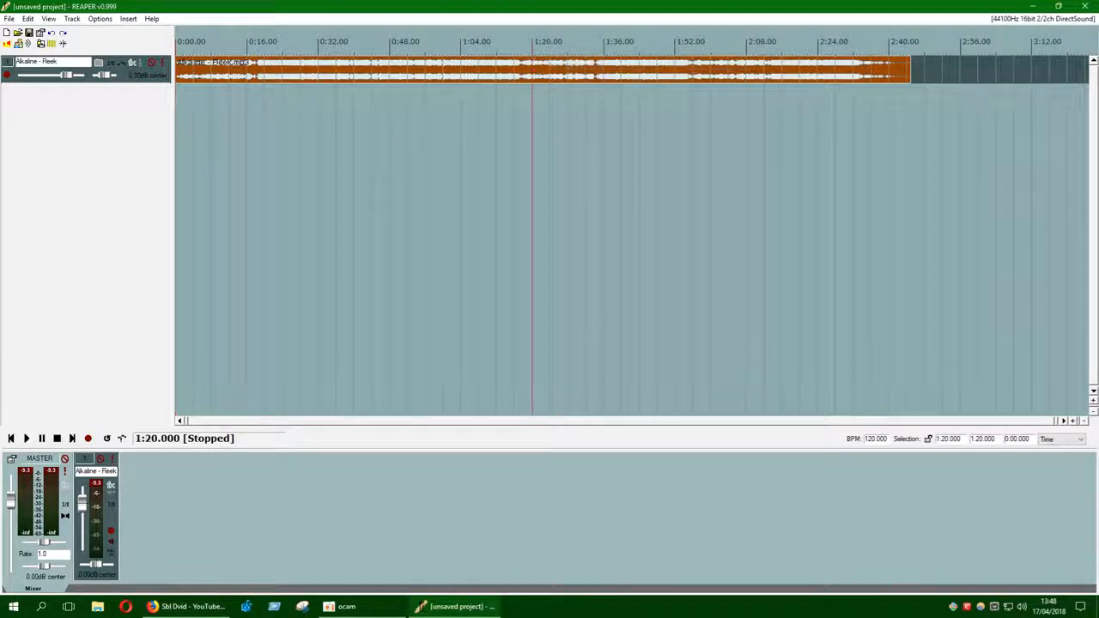
{"action": "right_click", "coordinate": [554, 74]}
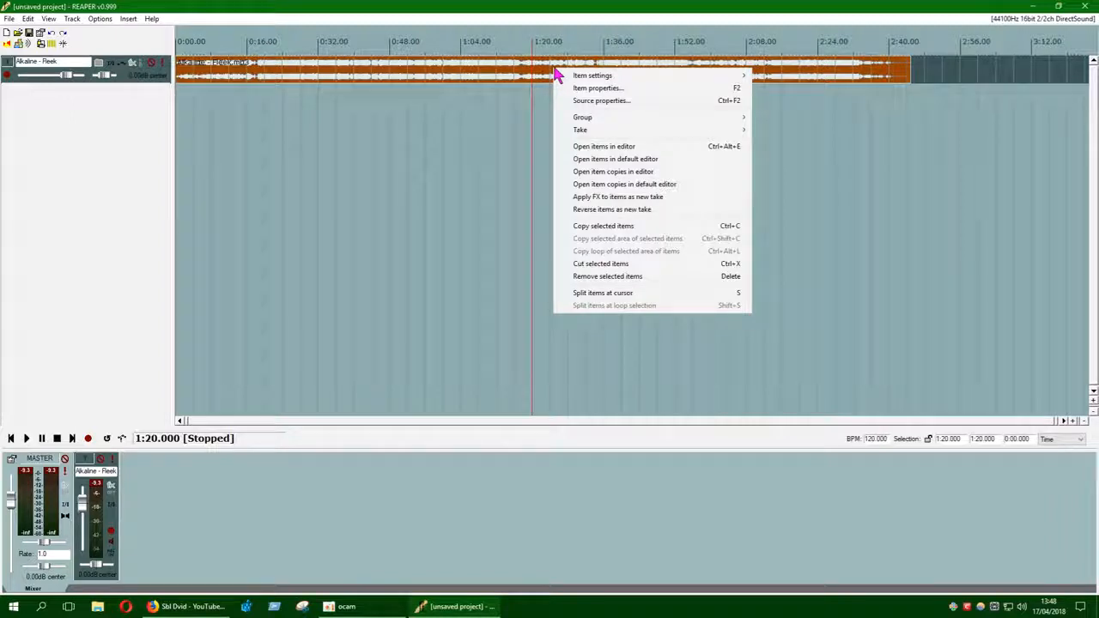
{"action": "left_click", "coordinate": [616, 294]}
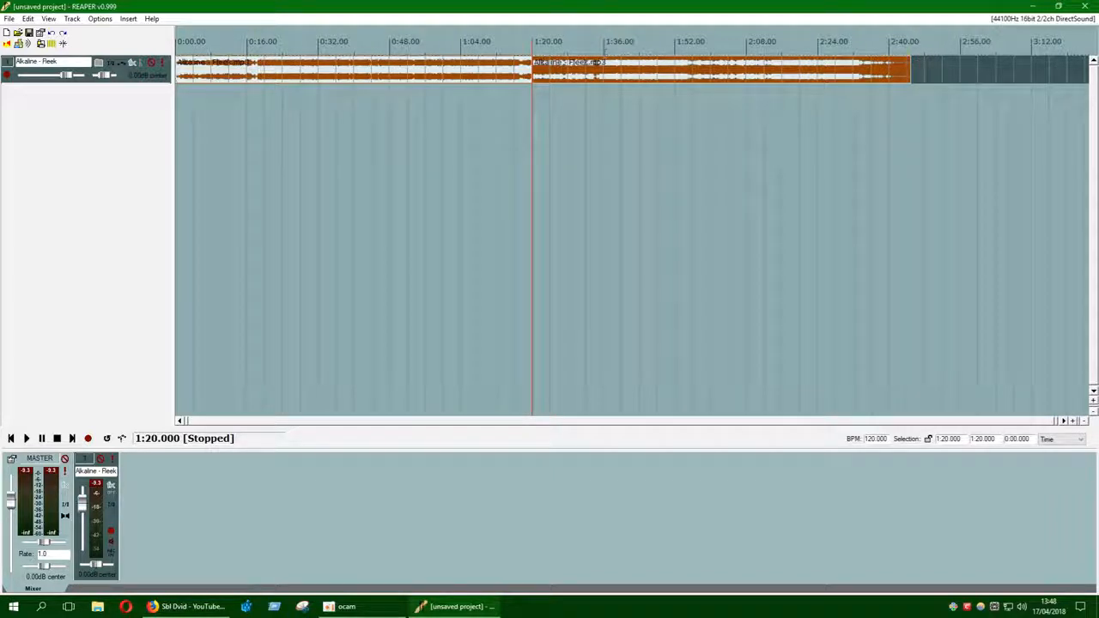
- Split the second part of the song at 1:36
{"action": "left_click", "coordinate": [605, 50]}
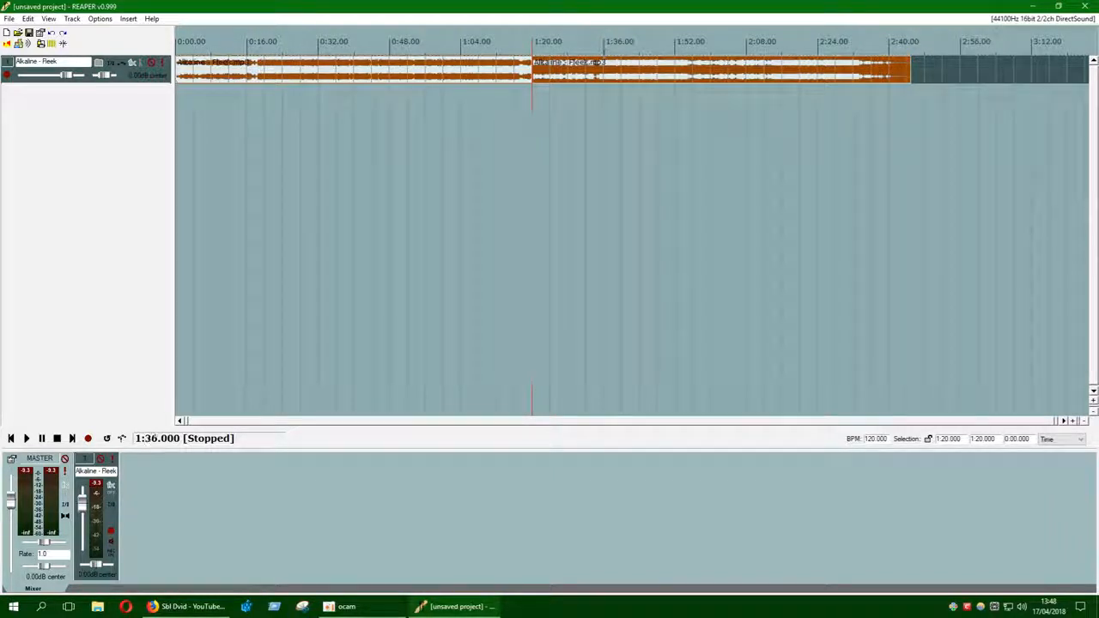
{"action": "left_click", "coordinate": [1072, 421]}
{"action": "left_click", "coordinate": [1072, 420]}
{"action": "left_click", "coordinate": [1072, 421]}
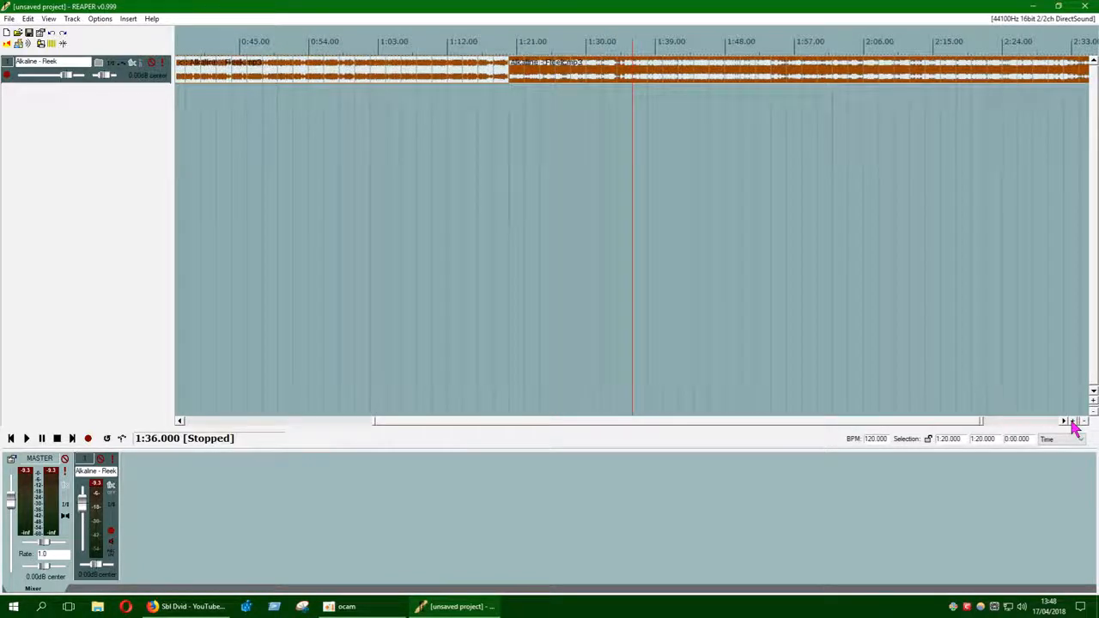
{"action": "left_click", "coordinate": [1072, 421]}
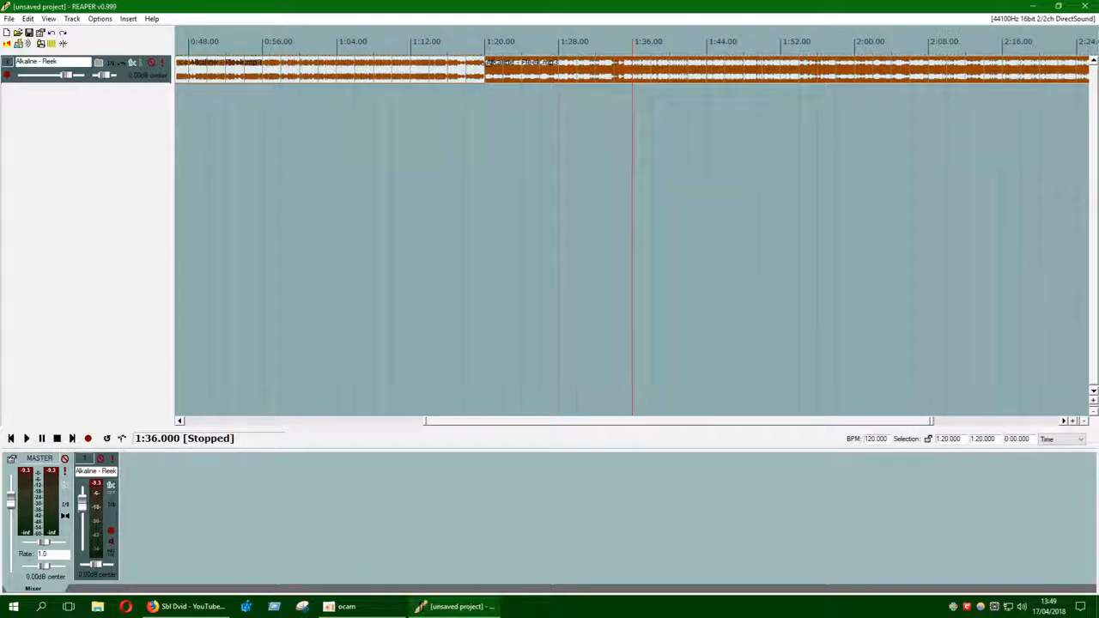
{"action": "right_click", "coordinate": [647, 71]}
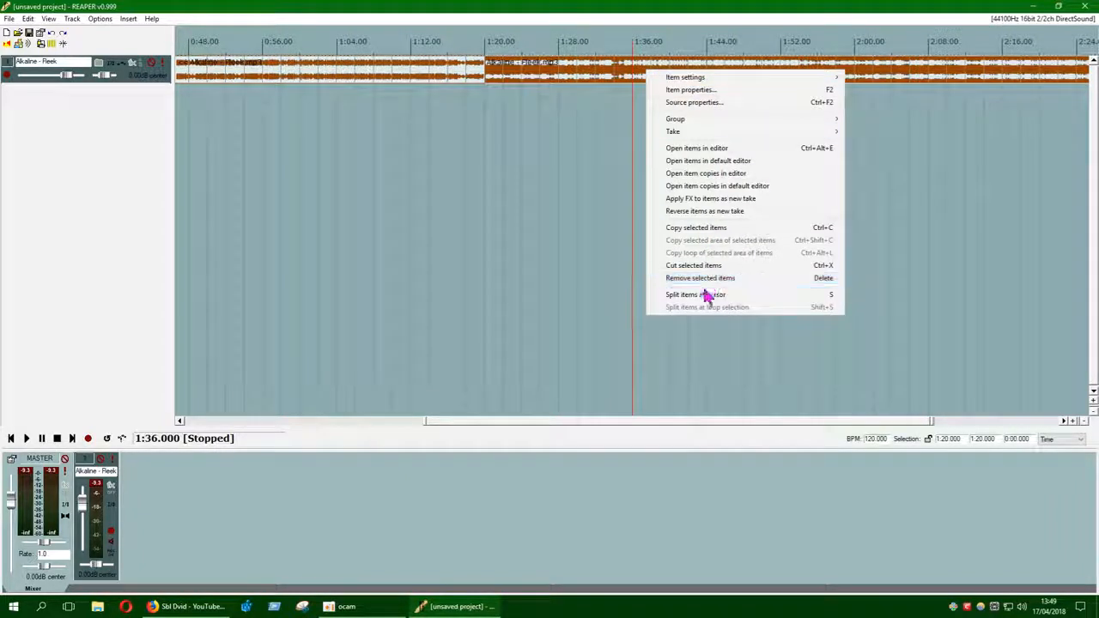
{"action": "left_click", "coordinate": [702, 295]}
- Remove the middle section of the song between 1:20 and 1:36
{"action": "left_click", "coordinate": [434, 77]}
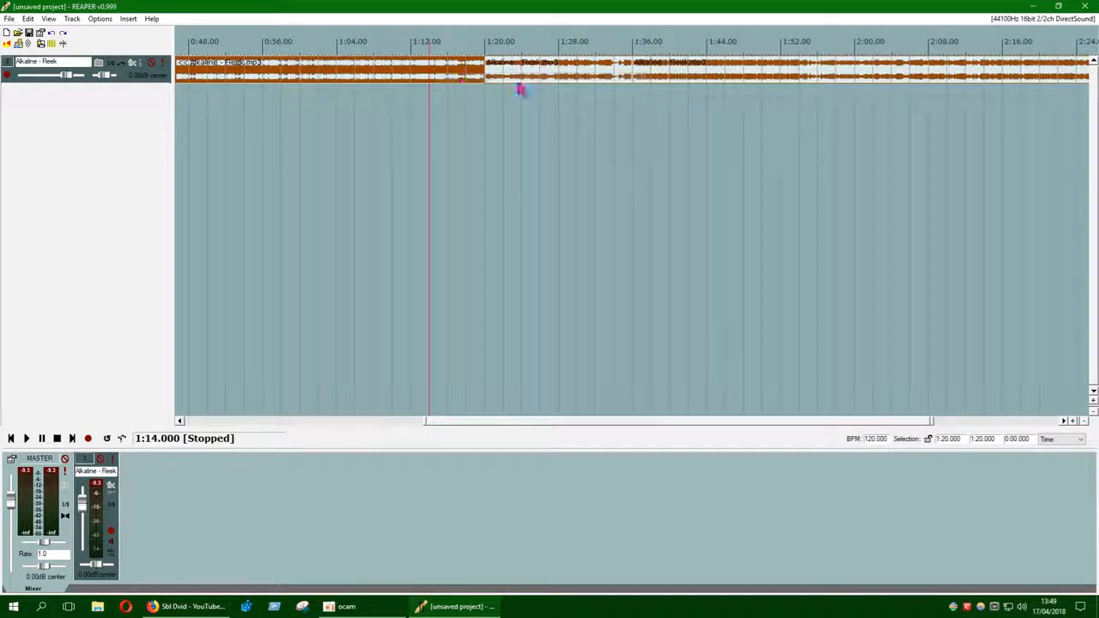
{"action": "left_click", "coordinate": [528, 74]}
{"action": "left_click", "coordinate": [671, 75]}
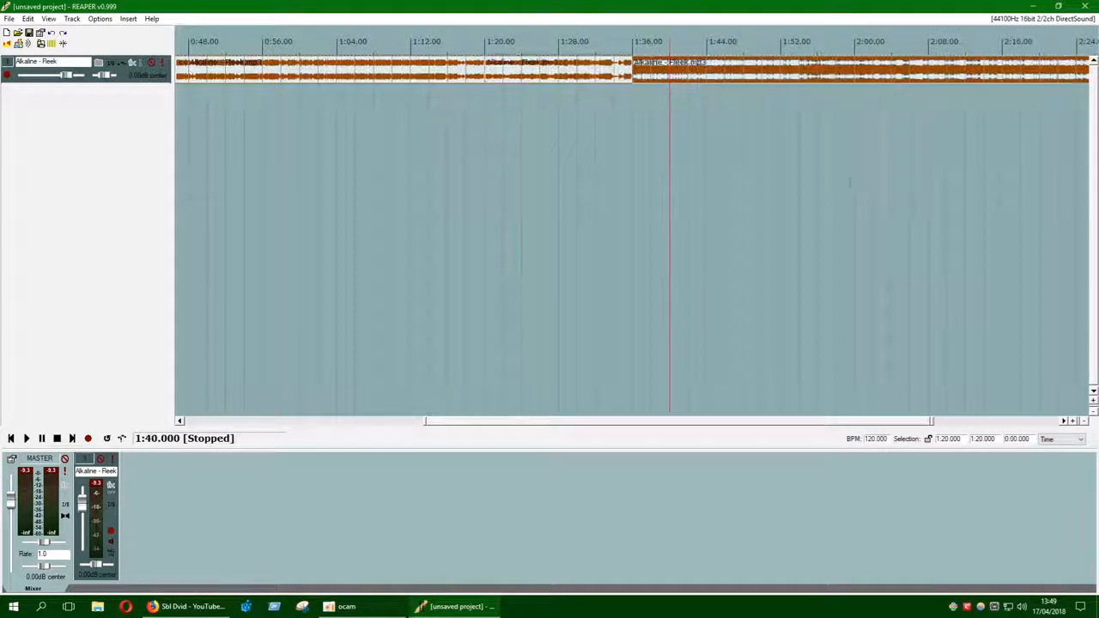
{"action": "left_click", "coordinate": [595, 75]}
{"action": "right_click", "coordinate": [564, 78]}
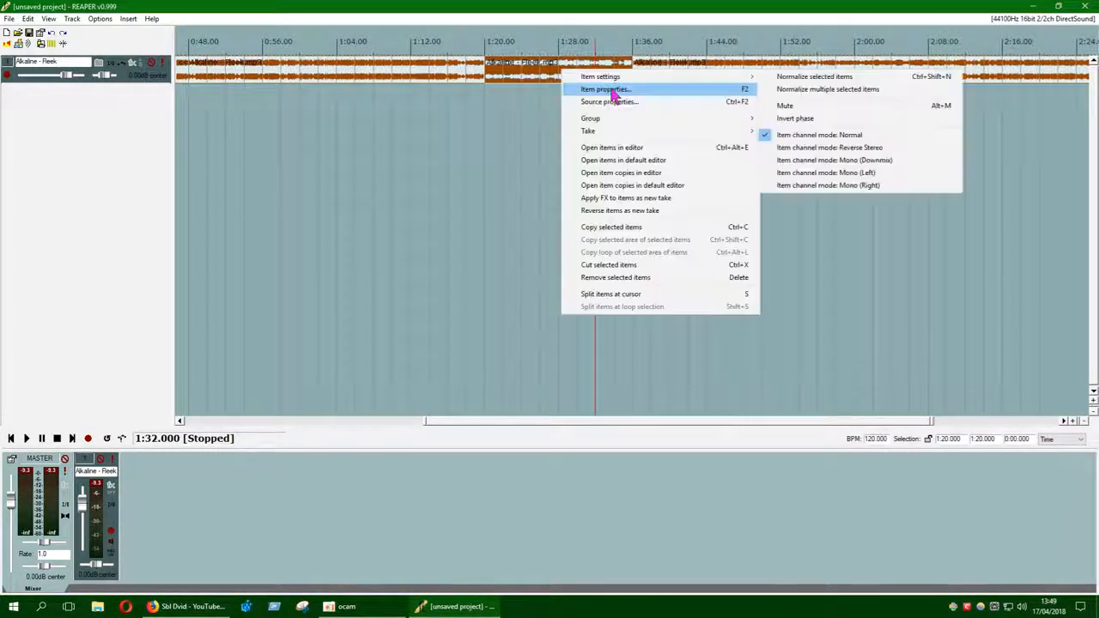
{"action": "left_click", "coordinate": [607, 279]}
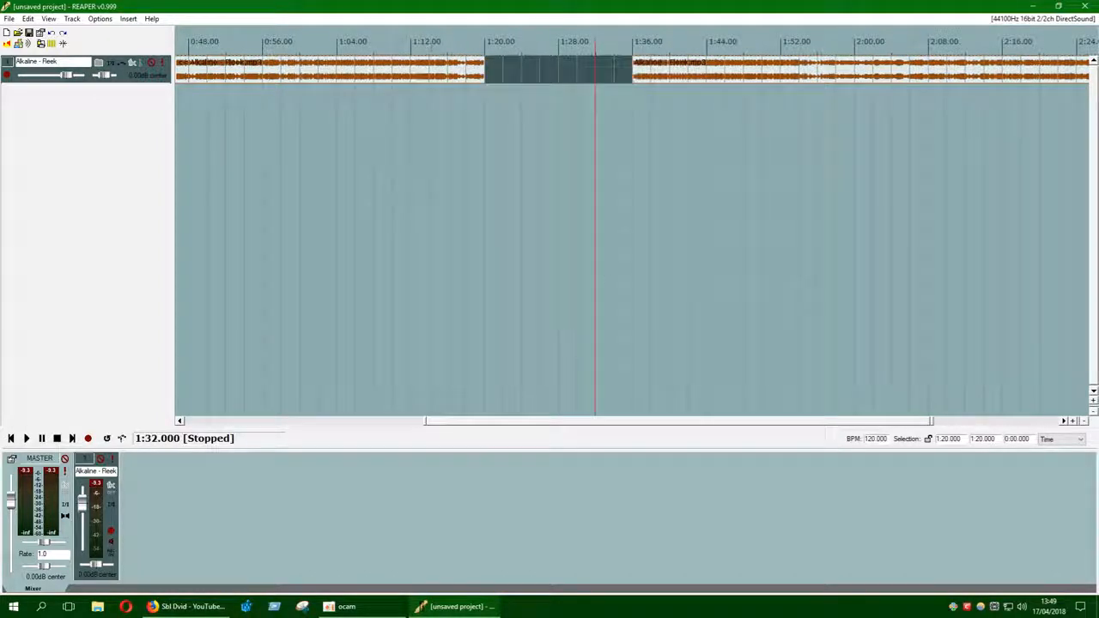
- Shift the last part of the song to start at about 1:38, and place the edit cursor in the gap at 1:26
{"action": "left_click_drag", "start_coordinate": [689, 76], "coordinate": [712, 77]}
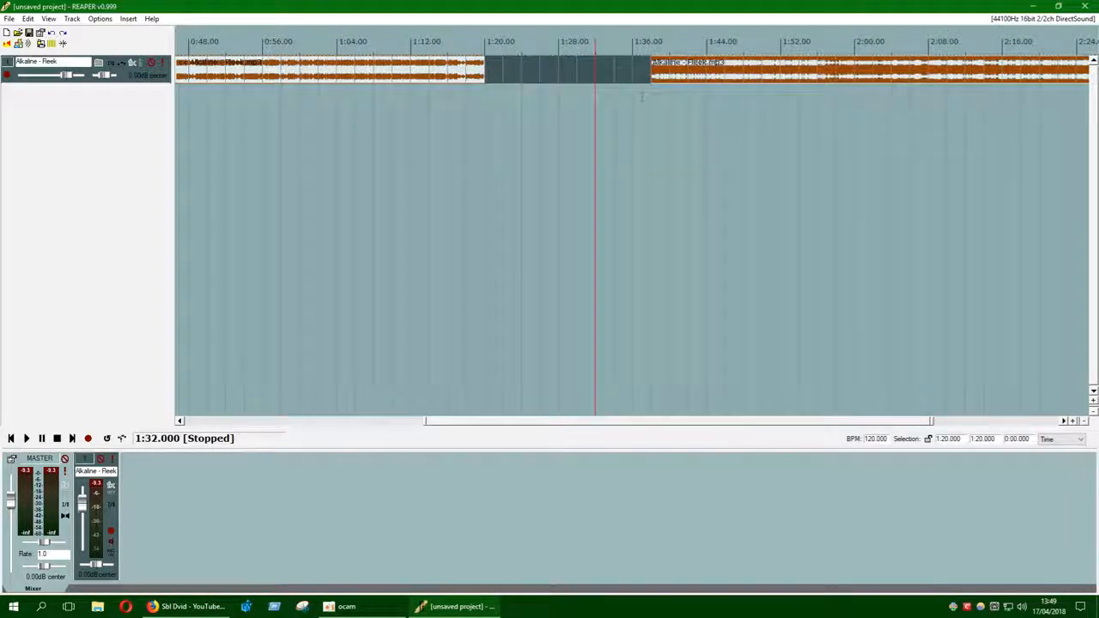
{"action": "right_click", "coordinate": [563, 64]}
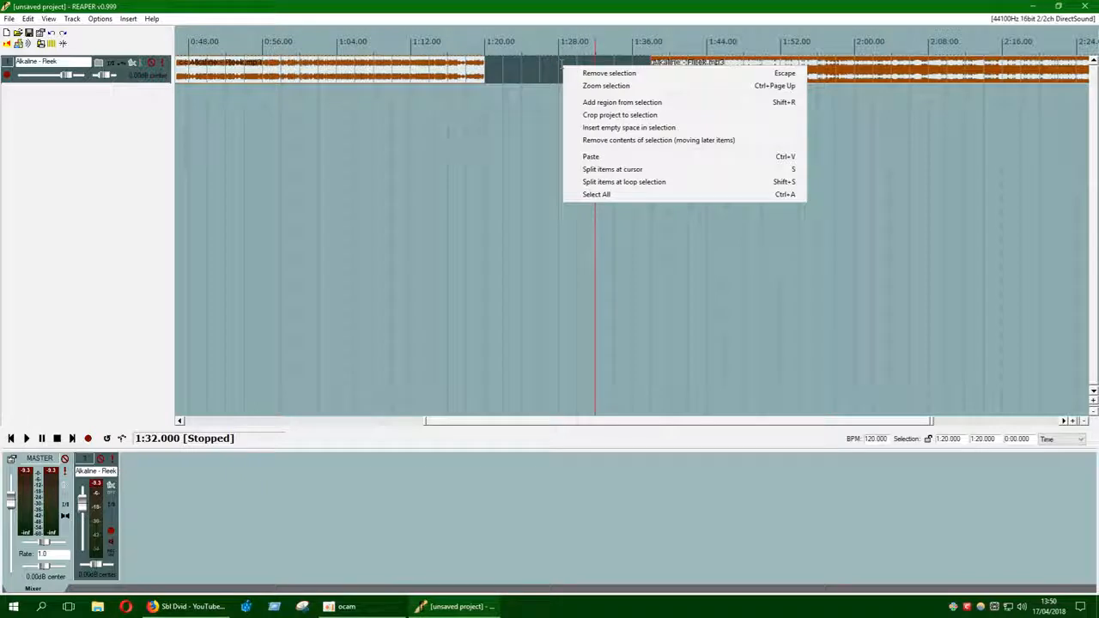
{"action": "left_click", "coordinate": [539, 136]}
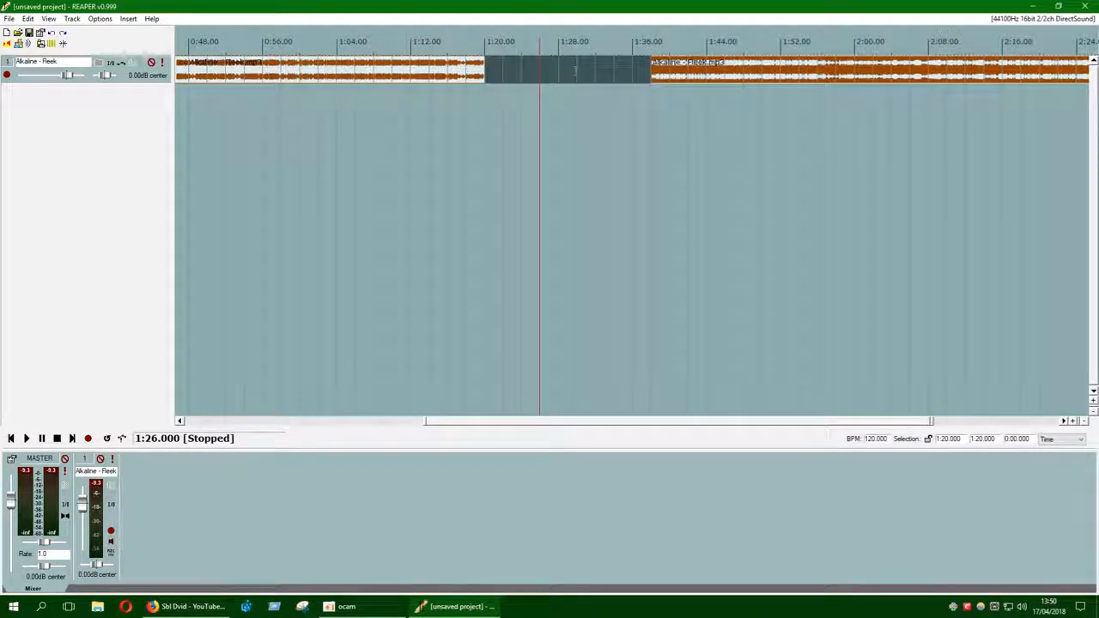
- Close the gap by moving the last part to start at about 1:19, slightly overlapping the end of the first part
{"action": "left_click", "coordinate": [703, 76]}
{"action": "left_click_drag", "start_coordinate": [702, 76], "coordinate": [541, 78]}
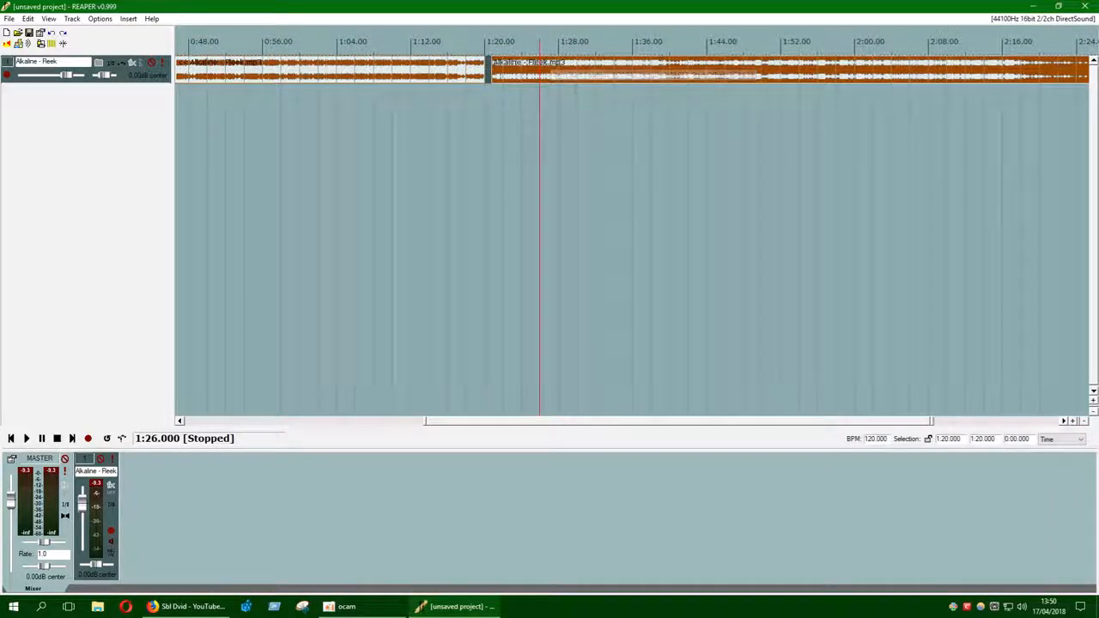
{"action": "left_click", "coordinate": [1074, 422]}
{"action": "left_click", "coordinate": [1074, 422]}
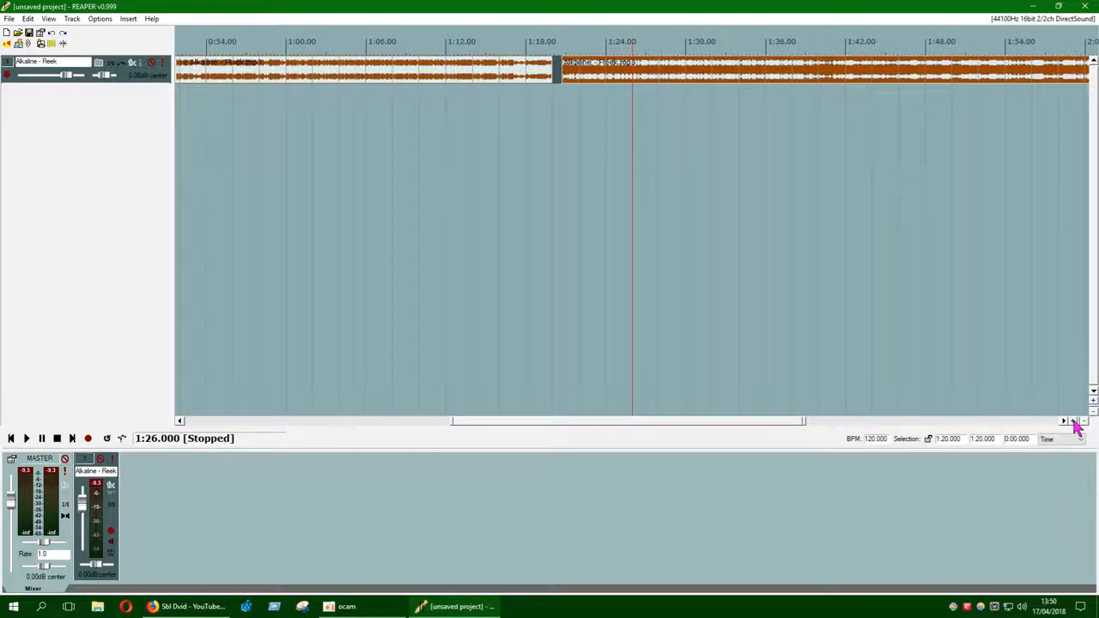
{"action": "left_click", "coordinate": [1074, 422]}
{"action": "left_click", "coordinate": [1074, 422]}
{"action": "left_click", "coordinate": [1072, 423]}
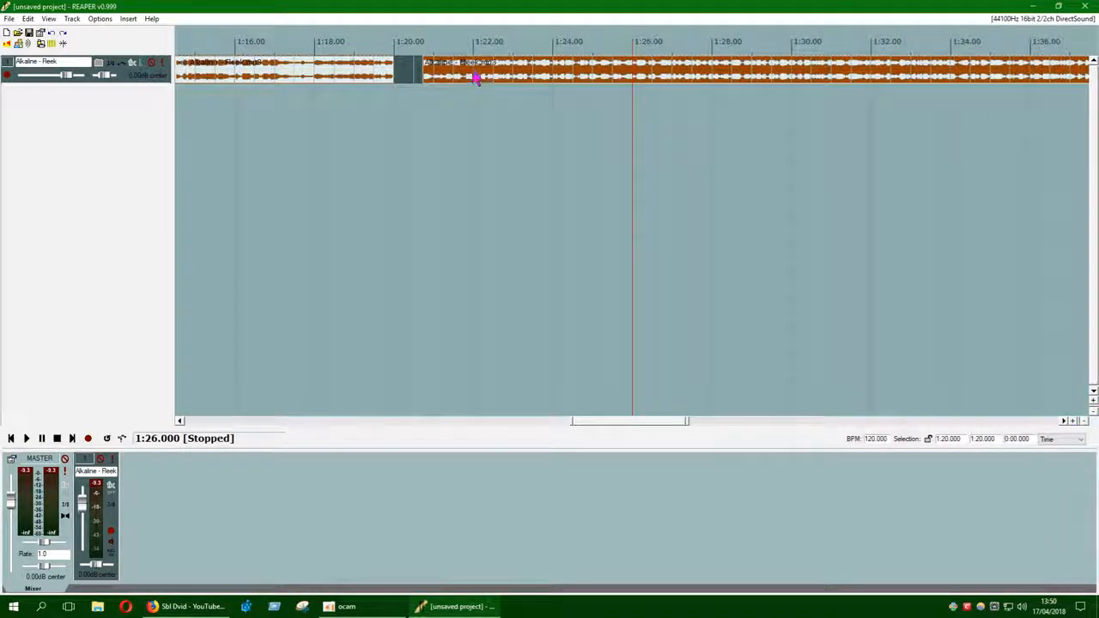
{"action": "left_click_drag", "start_coordinate": [477, 76], "coordinate": [450, 76]}
{"action": "left_click_drag", "start_coordinate": [442, 77], "coordinate": [410, 81]}
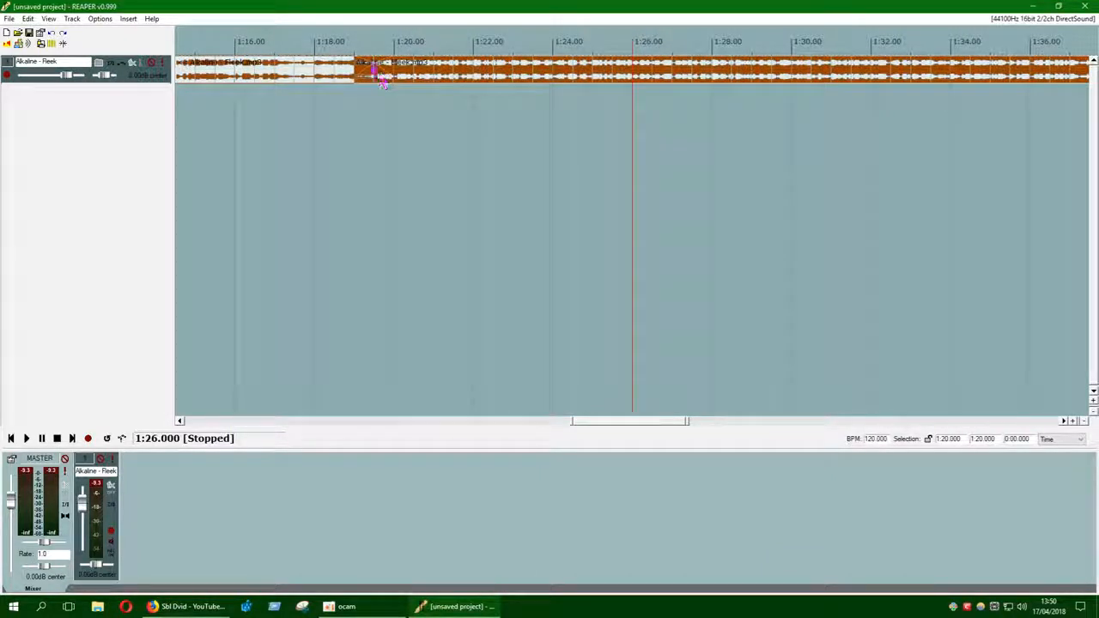
- Play the song from 1:18 to listen to the join between the two parts
{"action": "left_click", "coordinate": [314, 69]}
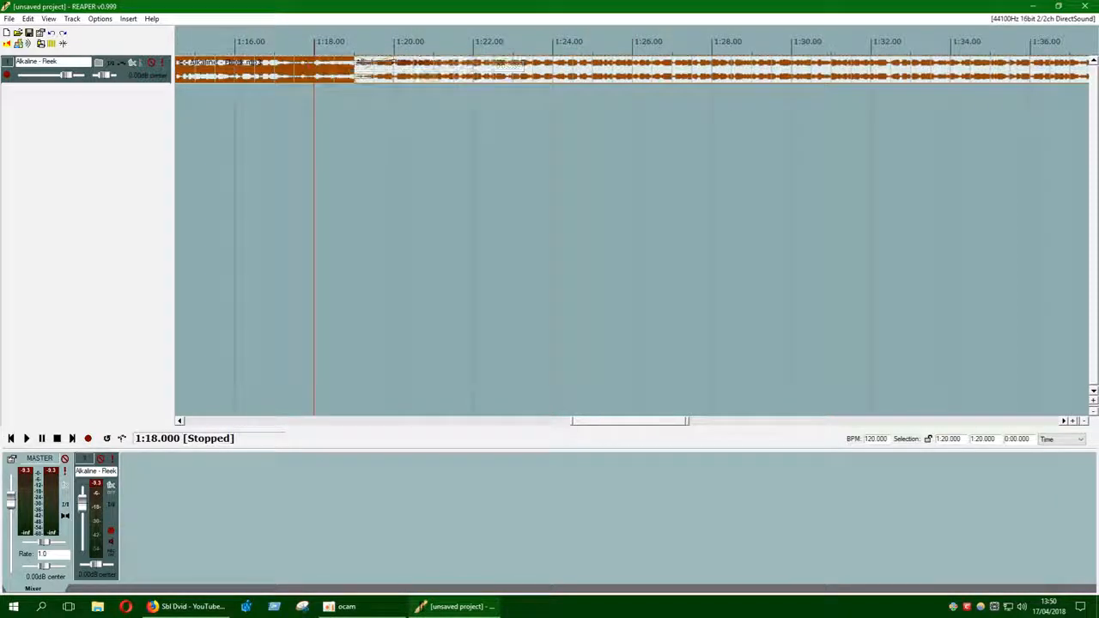
{"action": "left_click", "coordinate": [26, 438]}
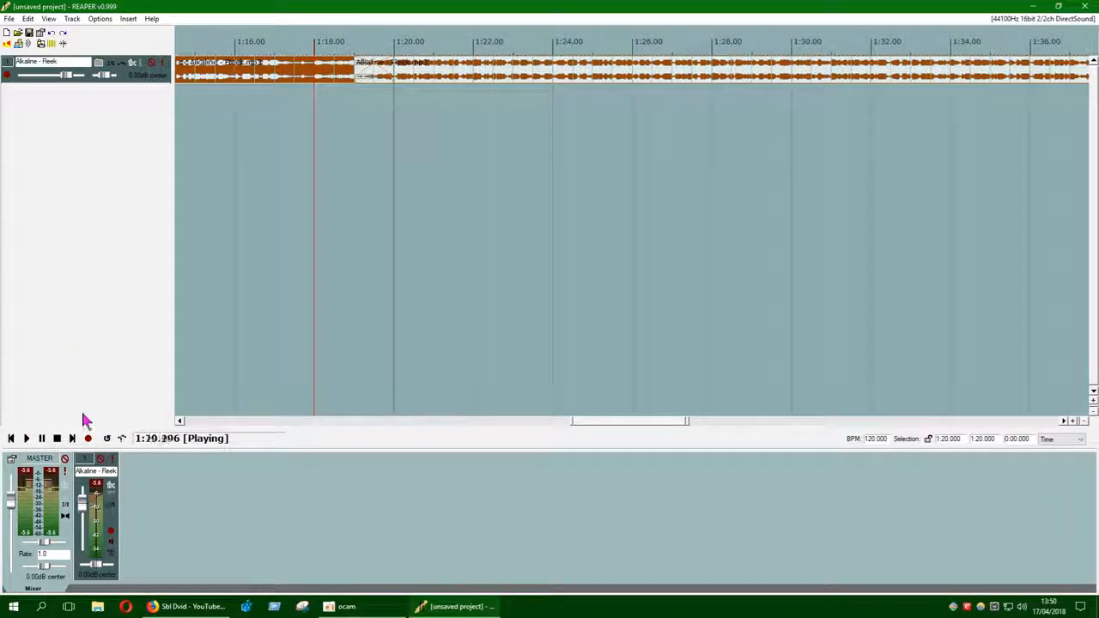
- Stop playback and move the last part of the song to start at 1:20, directly after the first part
{"action": "left_click", "coordinate": [57, 438]}
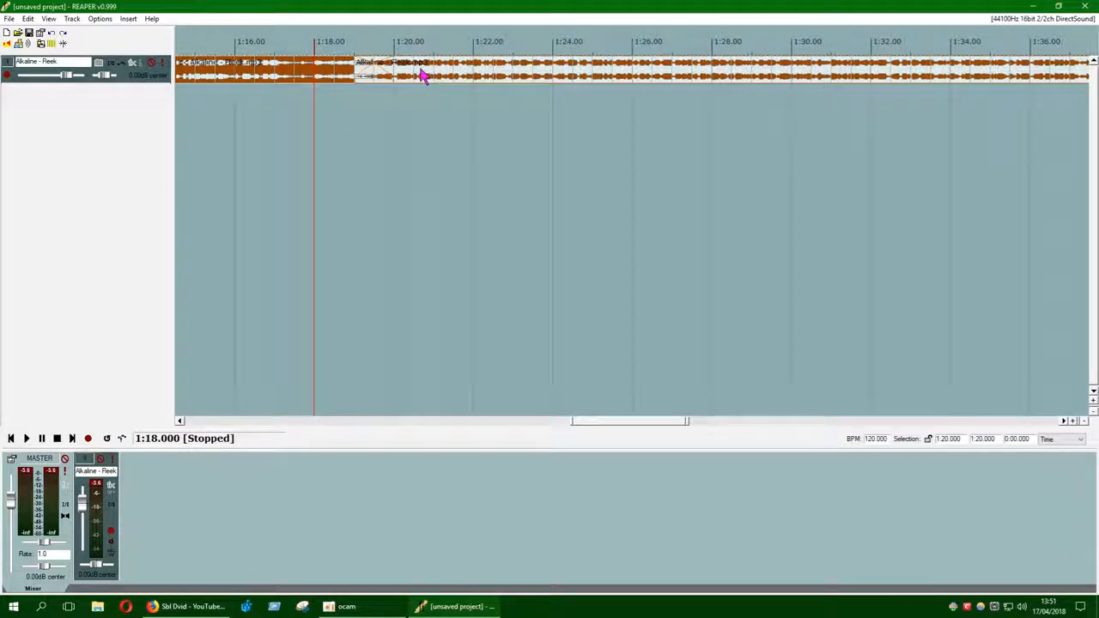
{"action": "left_click_drag", "start_coordinate": [422, 76], "coordinate": [469, 79]}
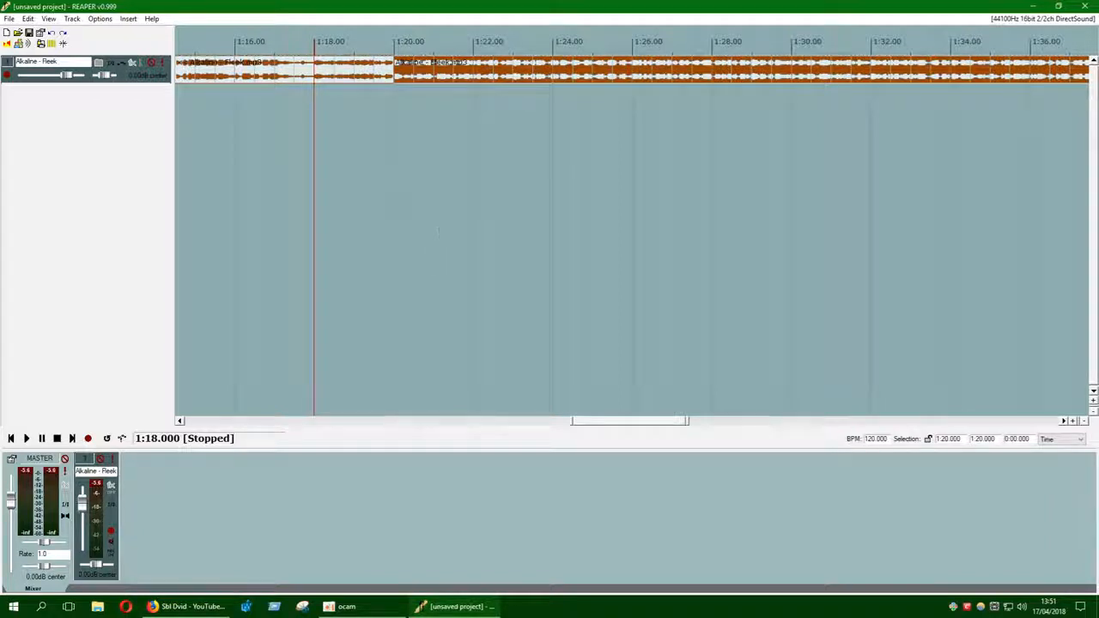
{"action": "left_click", "coordinate": [1084, 423]}
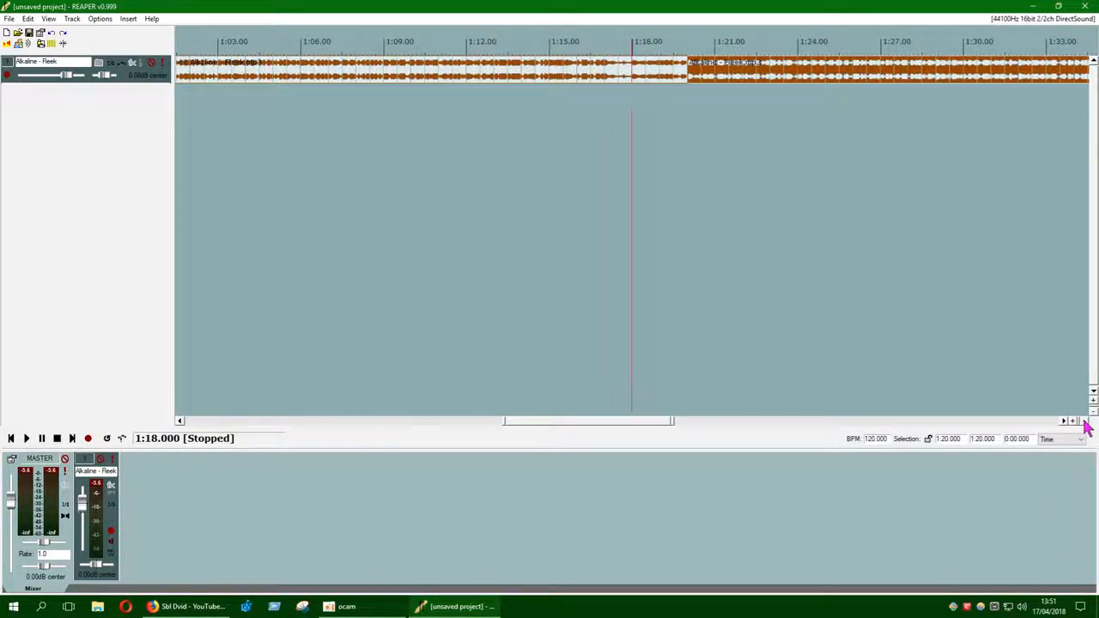
{"action": "left_click", "coordinate": [1084, 423]}
{"action": "left_click", "coordinate": [1084, 423]}
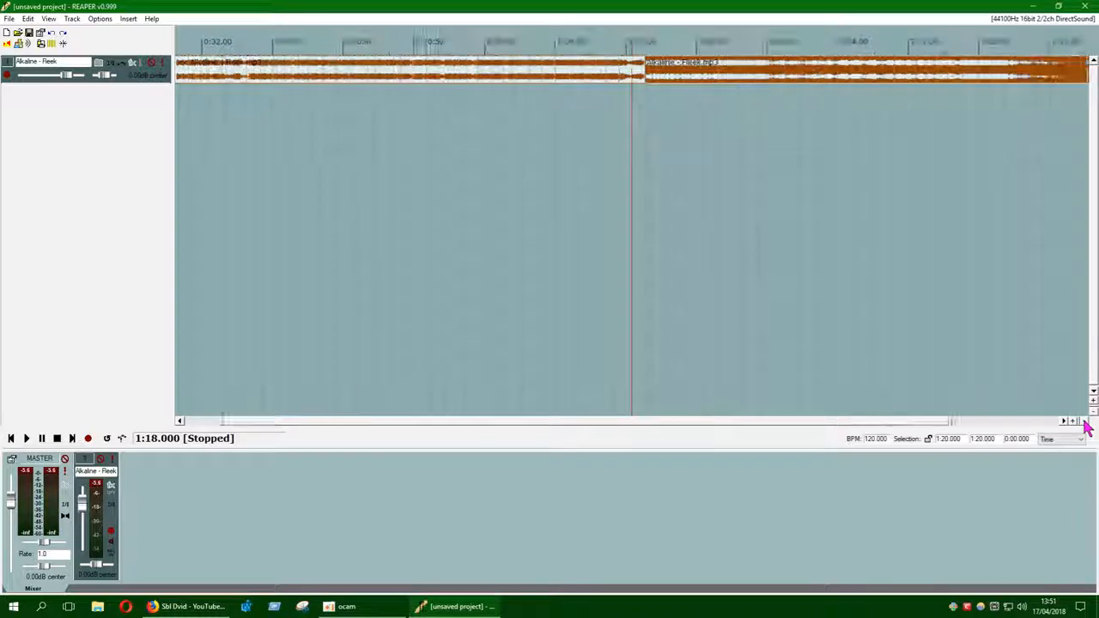
{"action": "left_click", "coordinate": [1084, 422]}
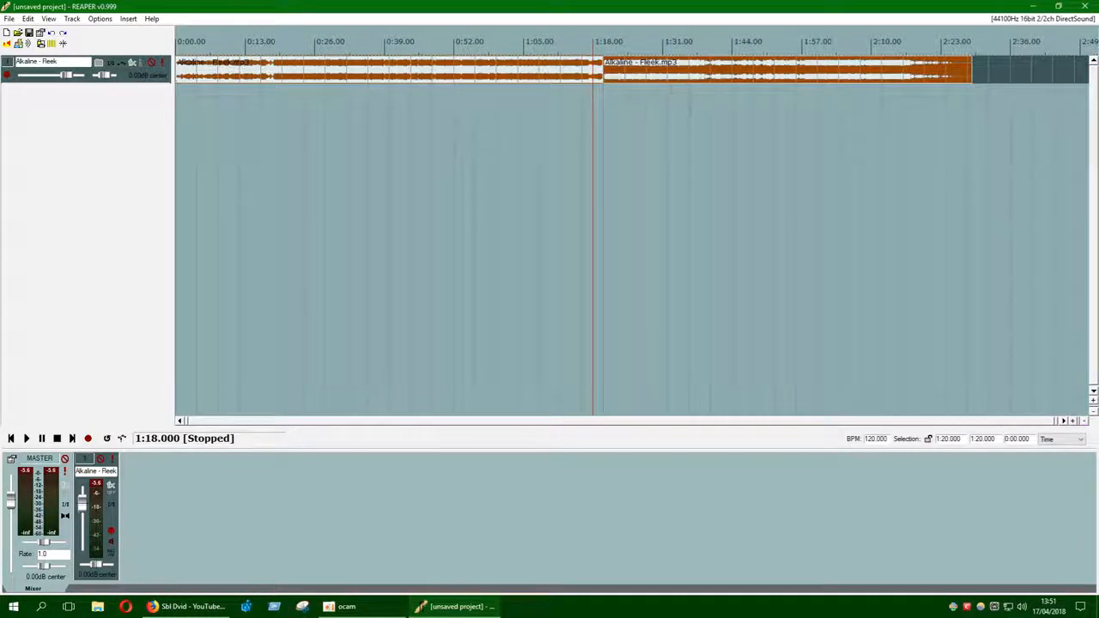
{"action": "left_click", "coordinate": [711, 73]}
{"action": "right_click", "coordinate": [713, 69]}
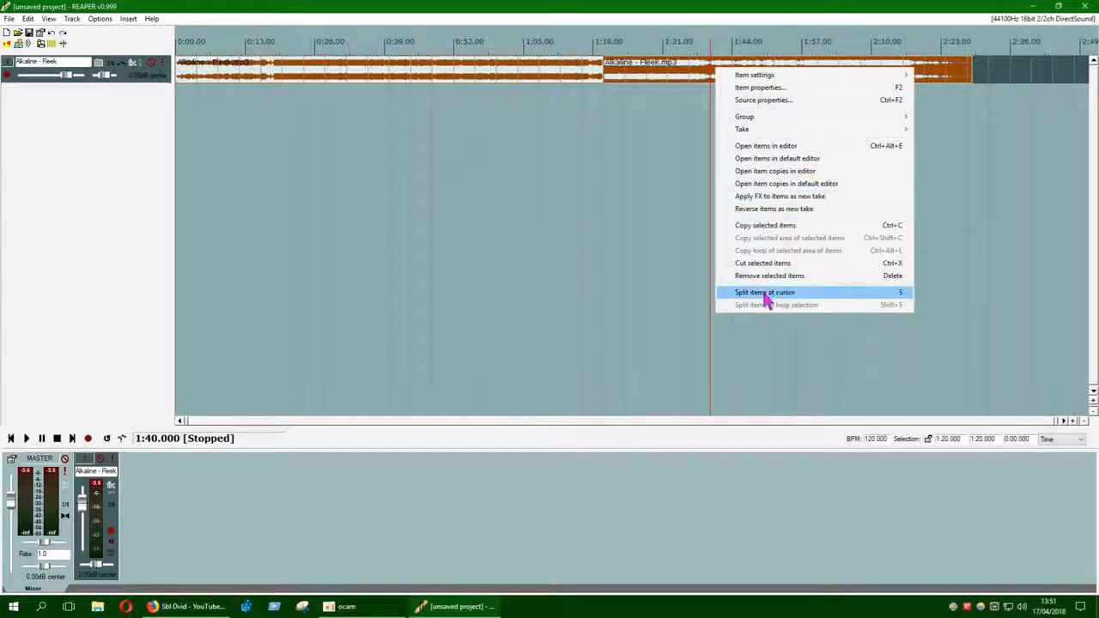
{"action": "left_click", "coordinate": [804, 69]}
{"action": "left_click", "coordinate": [799, 71]}
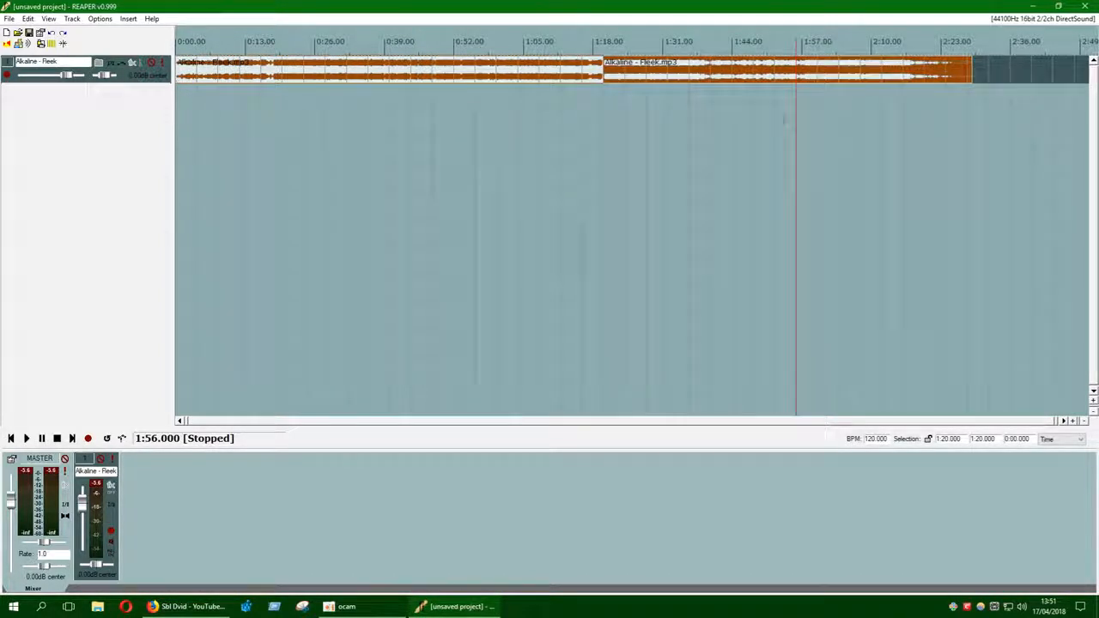
{"action": "right_click", "coordinate": [801, 76]}
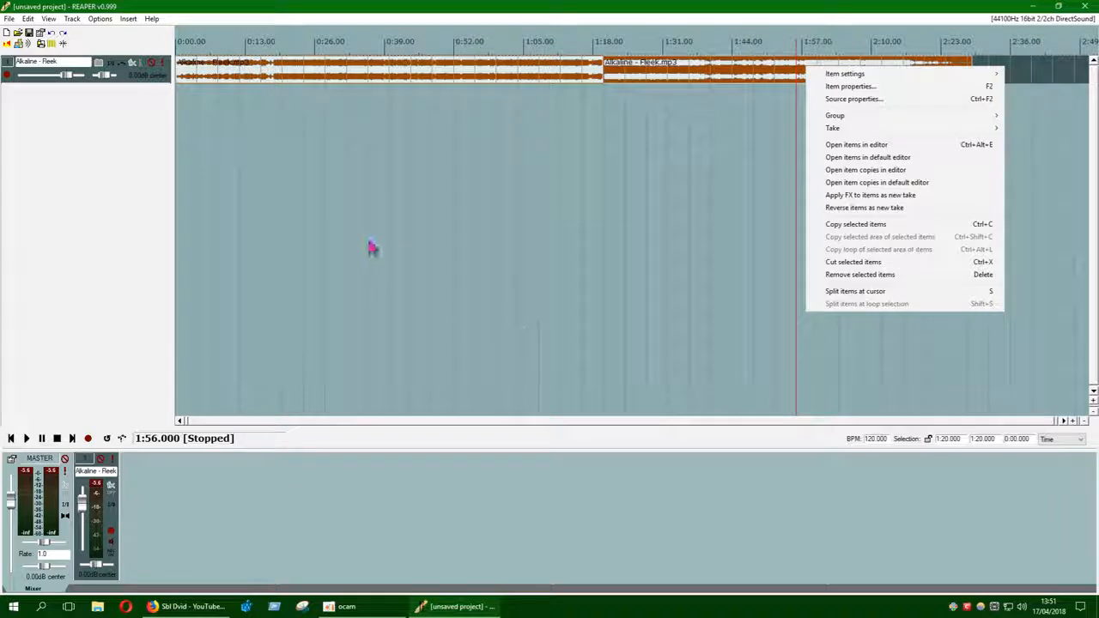
{"action": "left_click", "coordinate": [803, 195]}
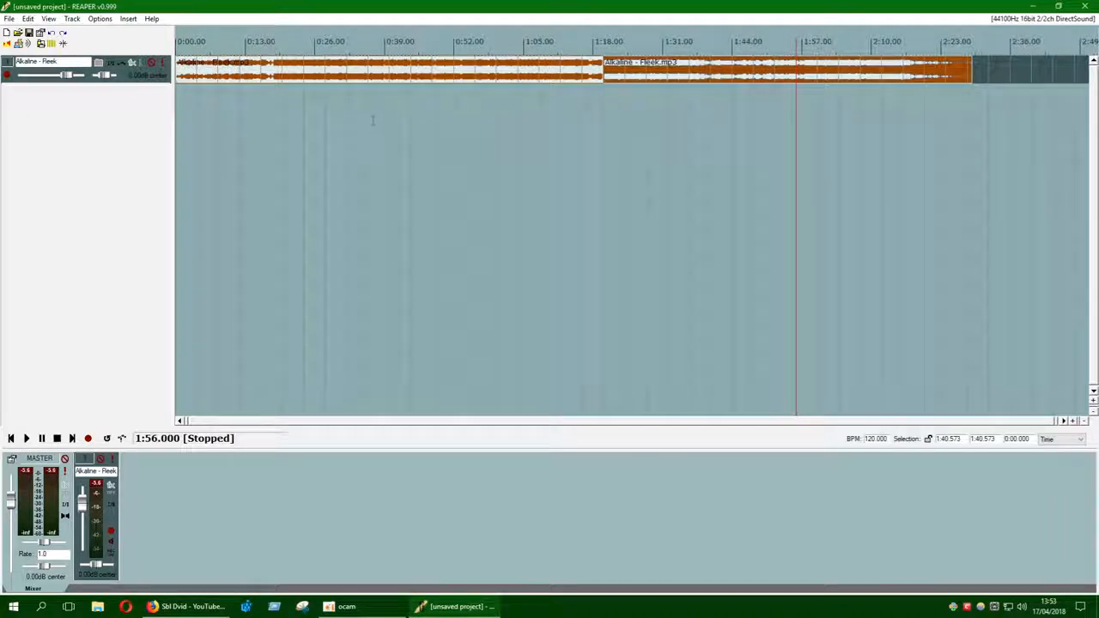
{"action": "left_click", "coordinate": [344, 70]}
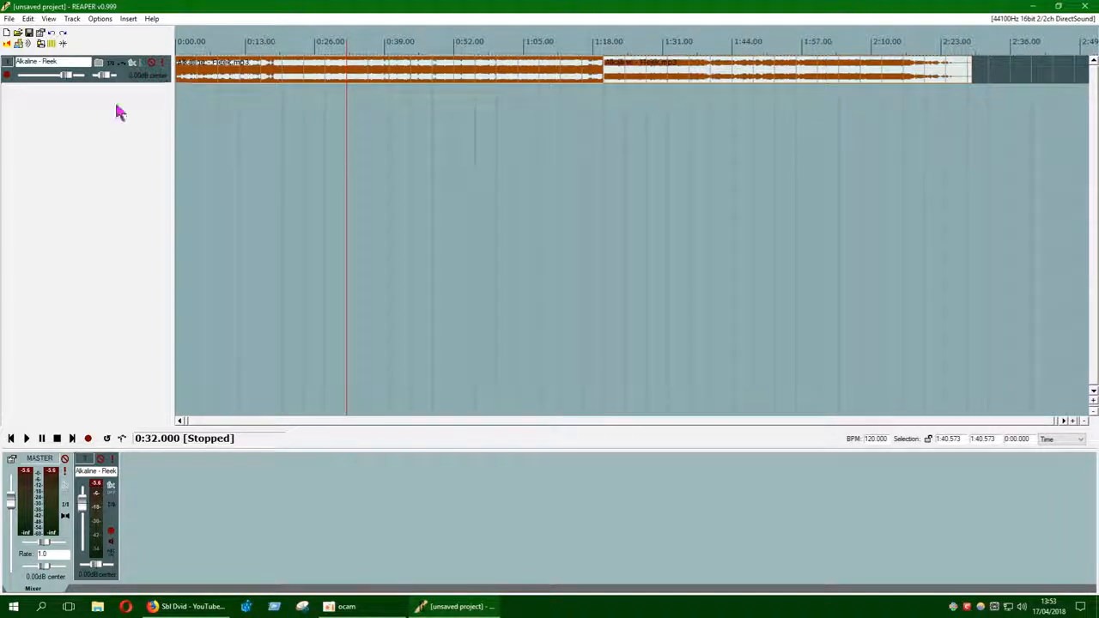
{"action": "left_click", "coordinate": [126, 20]}
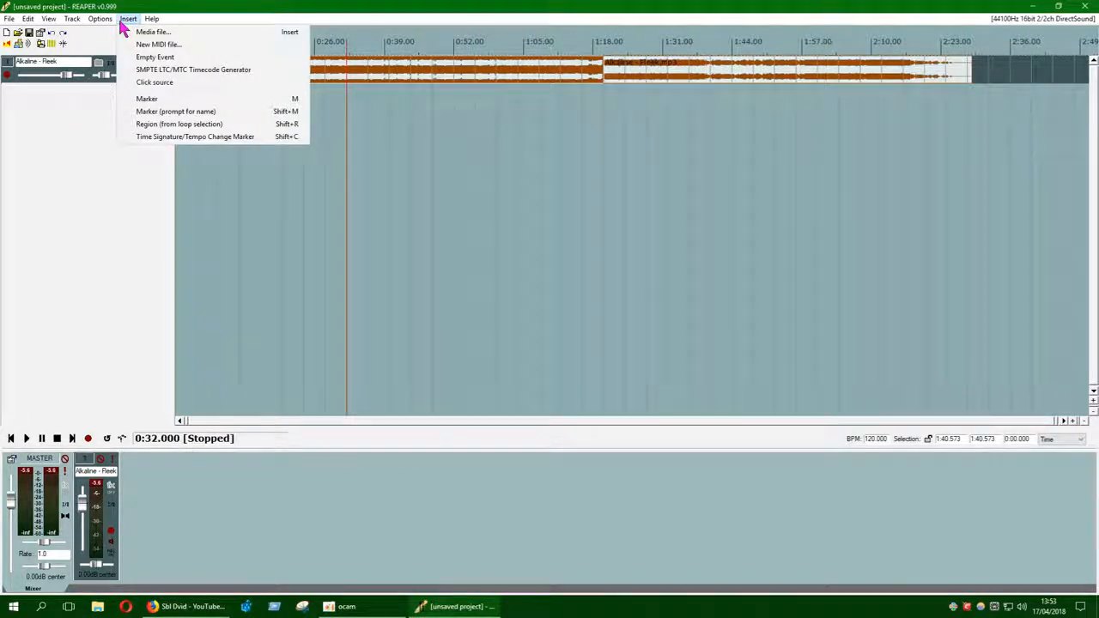
{"action": "left_click", "coordinate": [102, 182]}
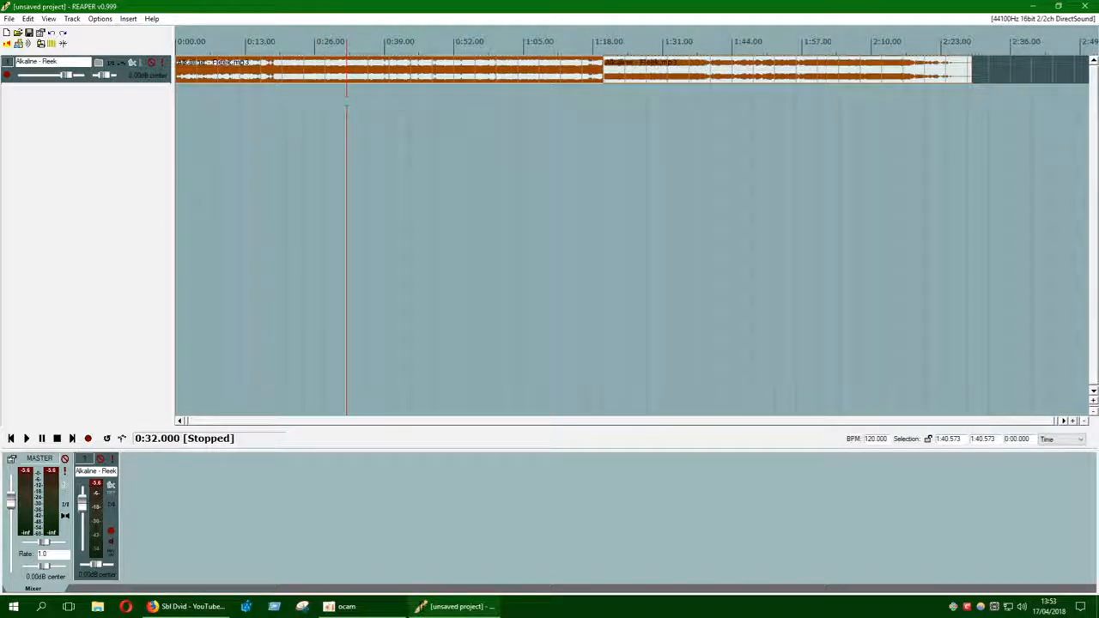
{"action": "left_click", "coordinate": [669, 79]}
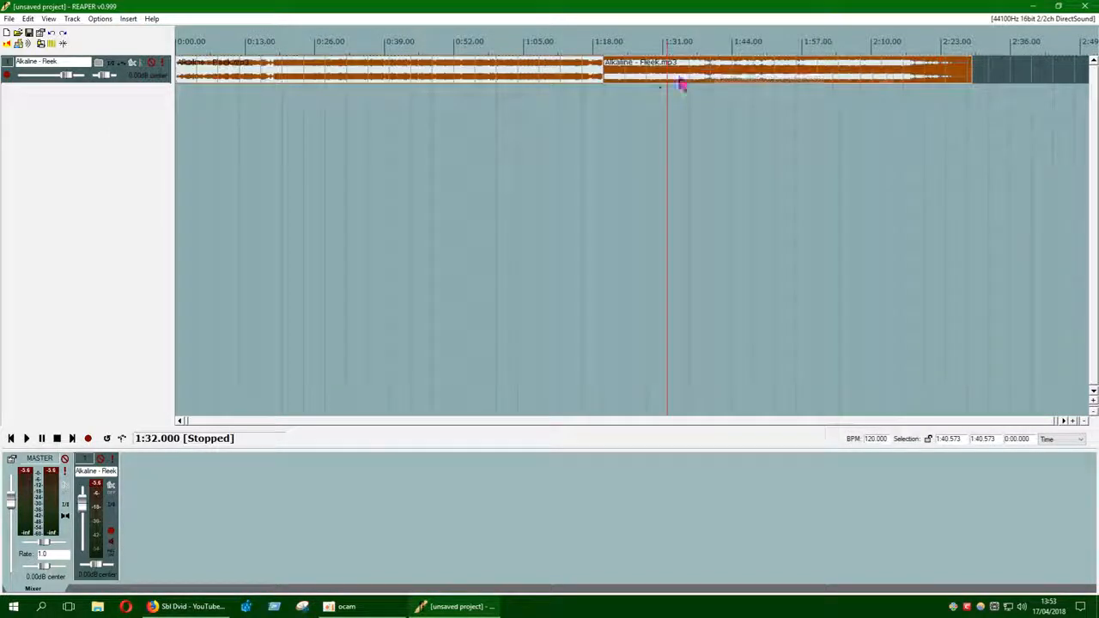
{"action": "left_click", "coordinate": [545, 79]}
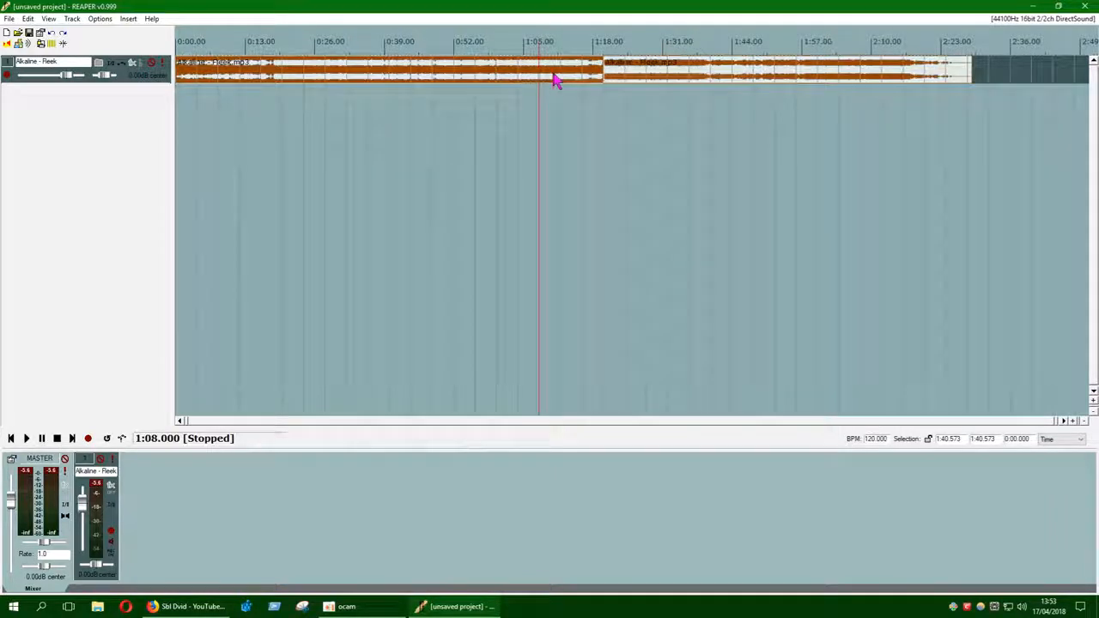
{"action": "left_click", "coordinate": [639, 81]}
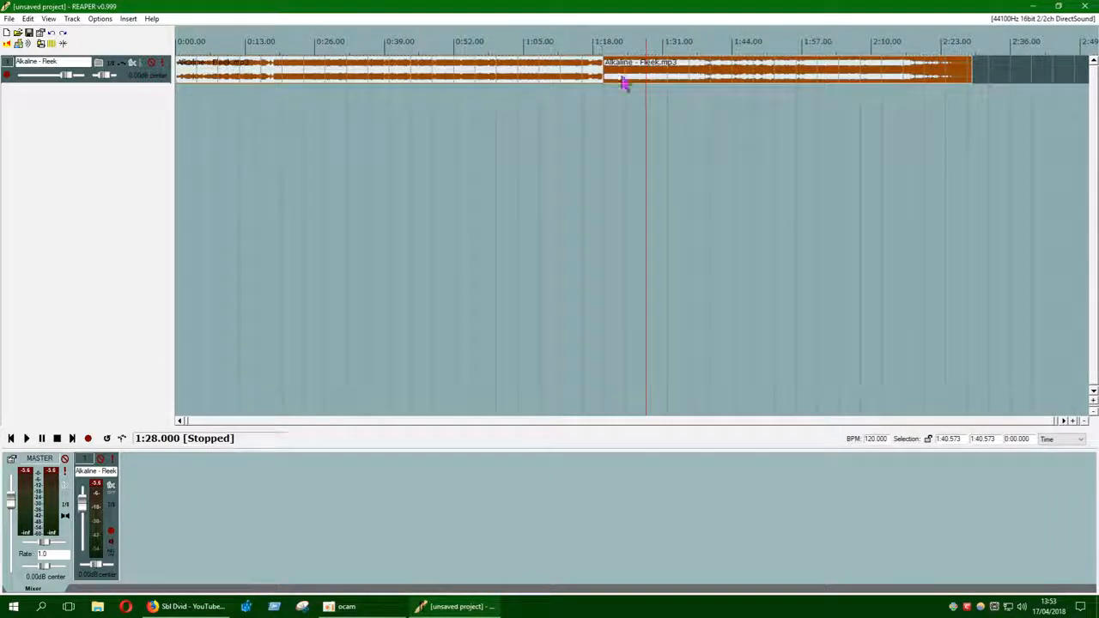
{"action": "mouse_move", "coordinate": [623, 81]}
{"action": "left_mouse_down"}
{"action": "mouse_move", "coordinate": [696, 79]}
{"action": "mouse_move", "coordinate": [631, 76]}
{"action": "left_mouse_up"}
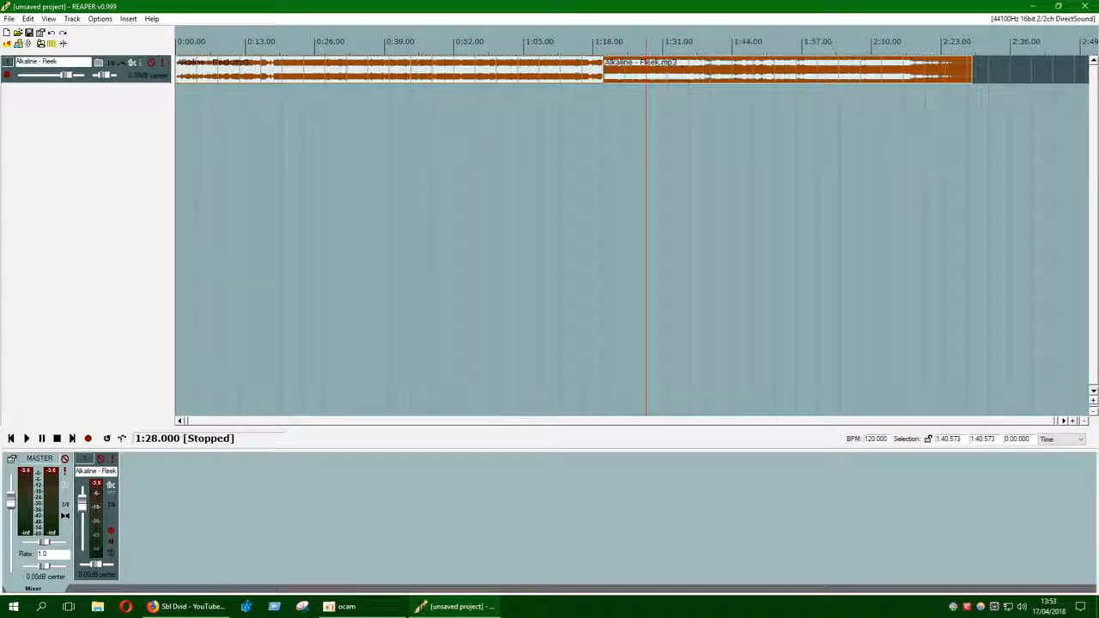
{"action": "right_click", "coordinate": [668, 72]}
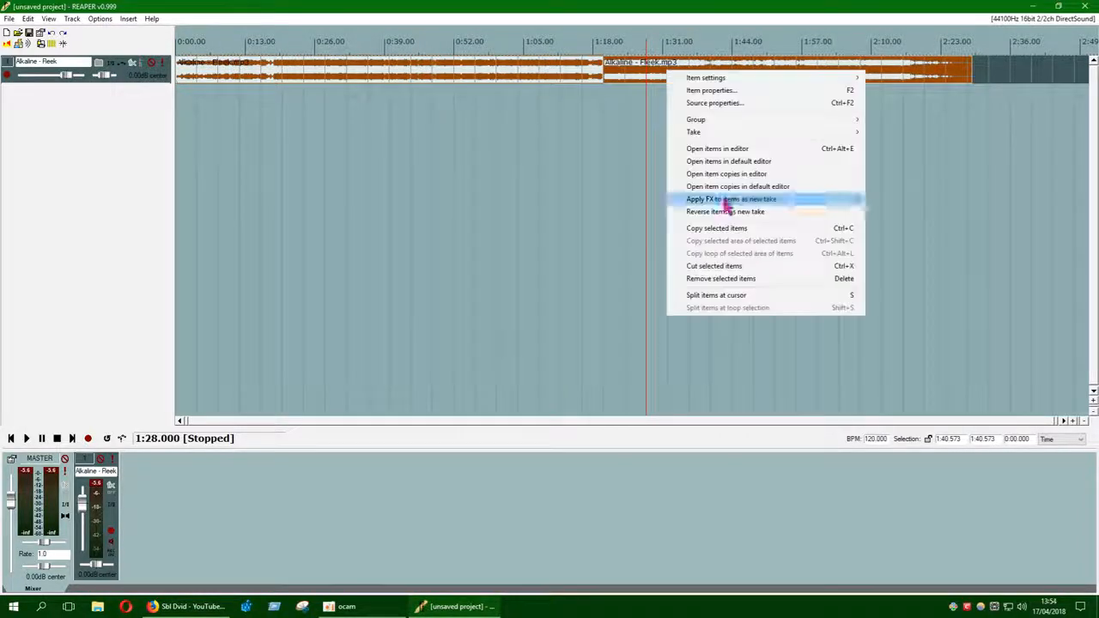
{"action": "left_click", "coordinate": [591, 181]}
{"action": "left_click", "coordinate": [668, 82]}
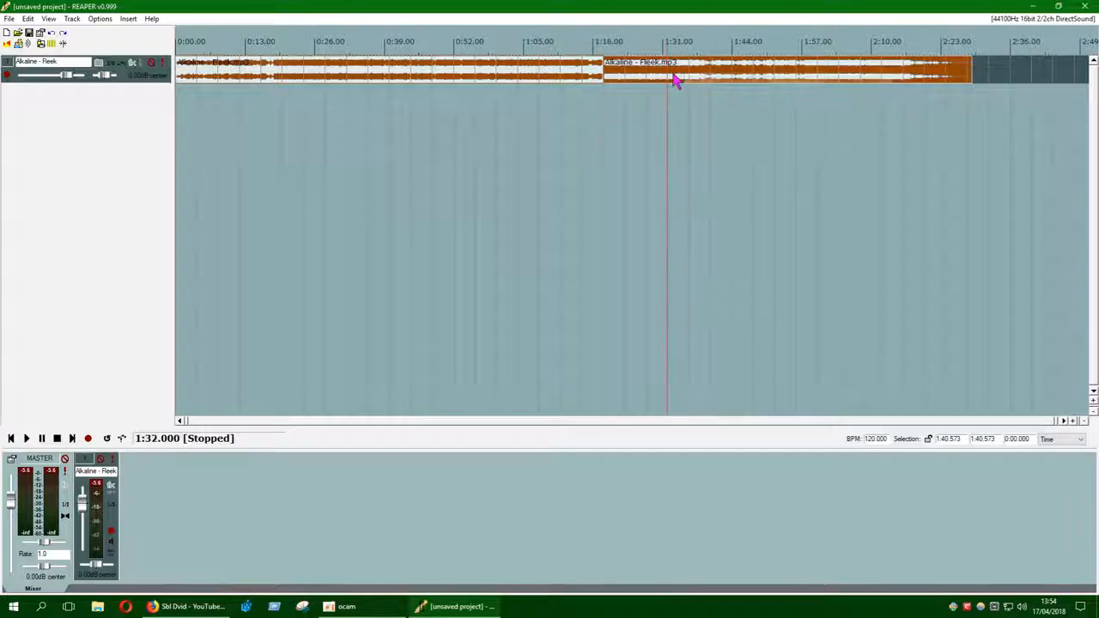
{"action": "left_click", "coordinate": [647, 79]}
{"action": "left_click", "coordinate": [584, 74]}
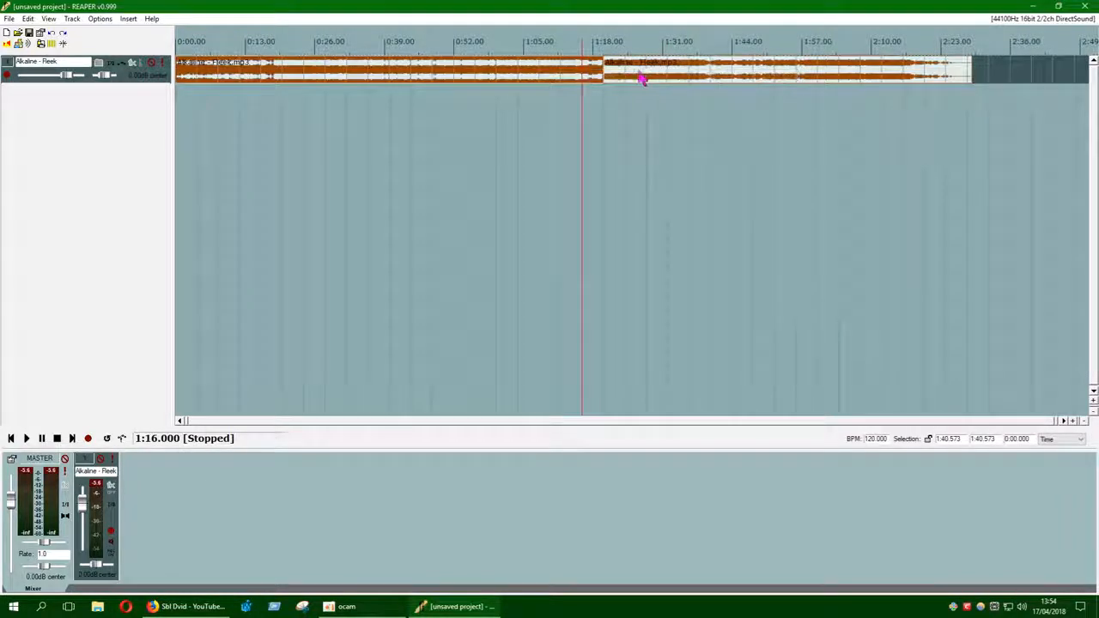
- Place the edit cursor at 1:28, add the JS: Guitar/tremolo effect to the song's track, and play from there to hear it
{"action": "left_click", "coordinate": [647, 75]}
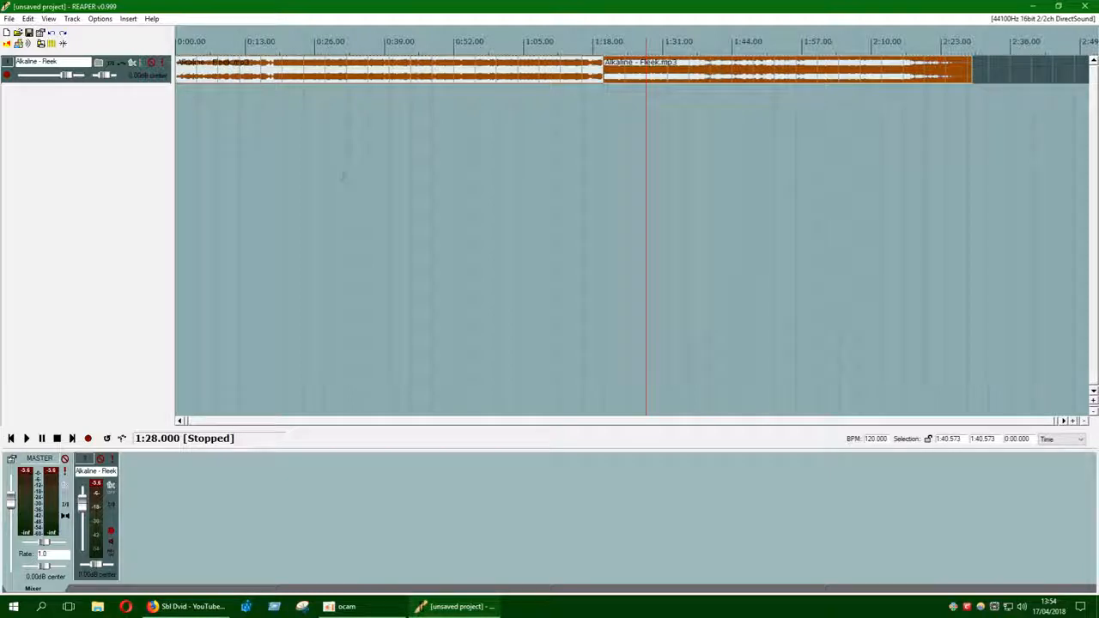
{"action": "left_click", "coordinate": [135, 65]}
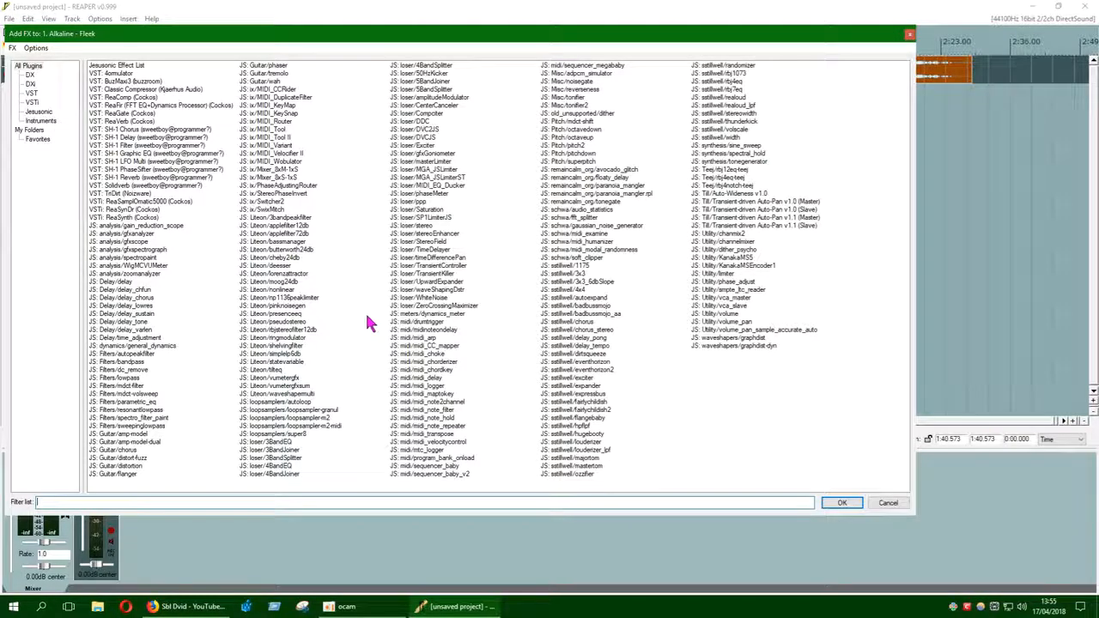
{"action": "left_click", "coordinate": [266, 74]}
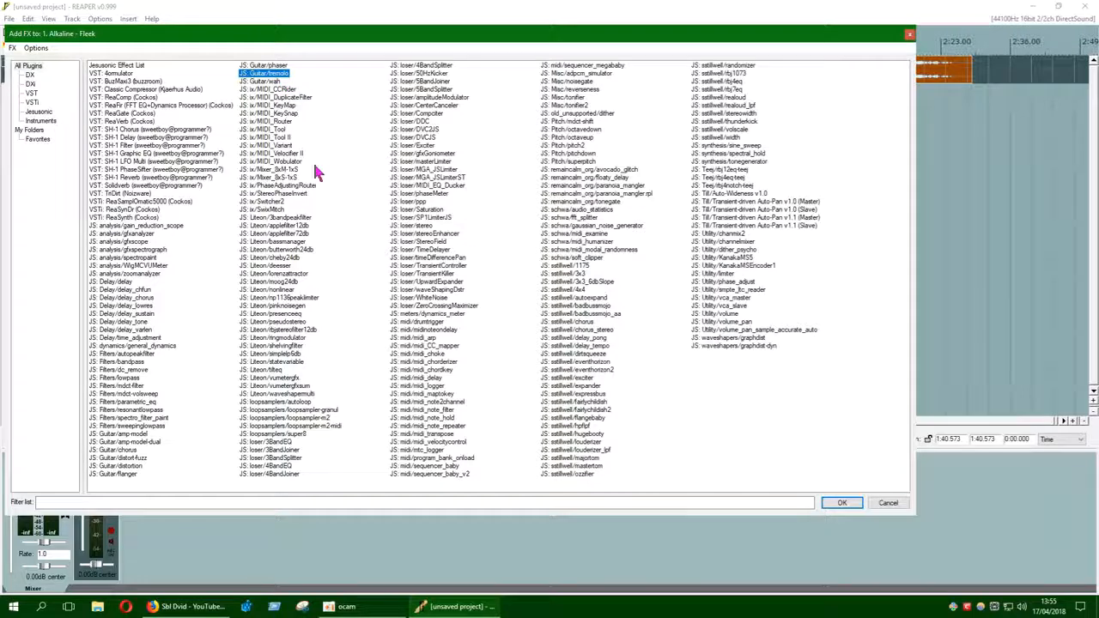
{"action": "left_click", "coordinate": [840, 505]}
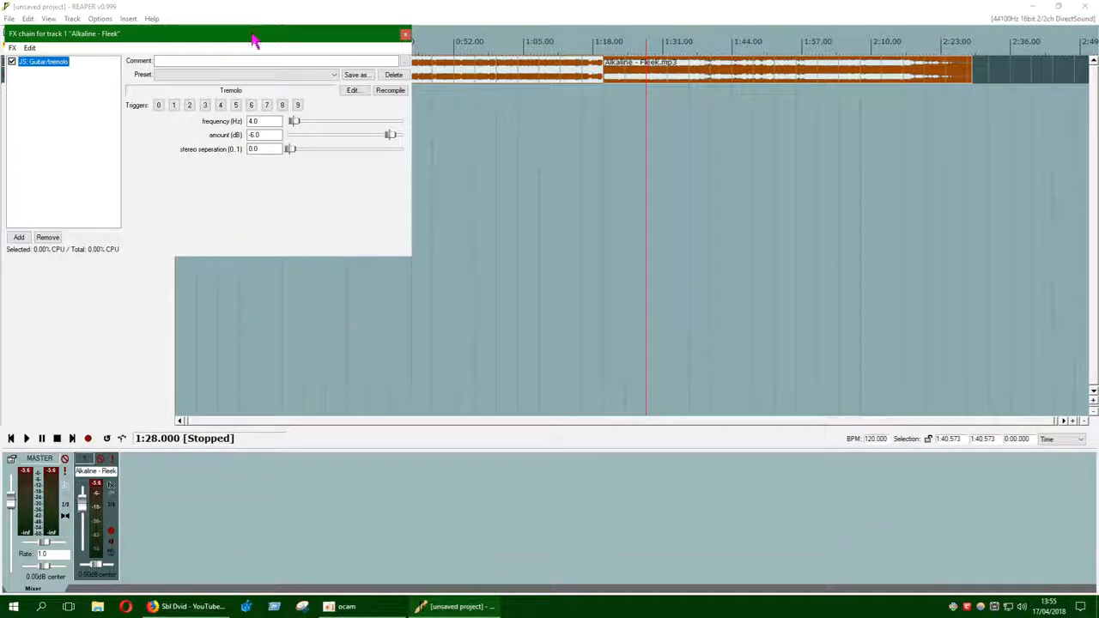
{"action": "left_click_drag", "start_coordinate": [255, 36], "coordinate": [491, 114]}
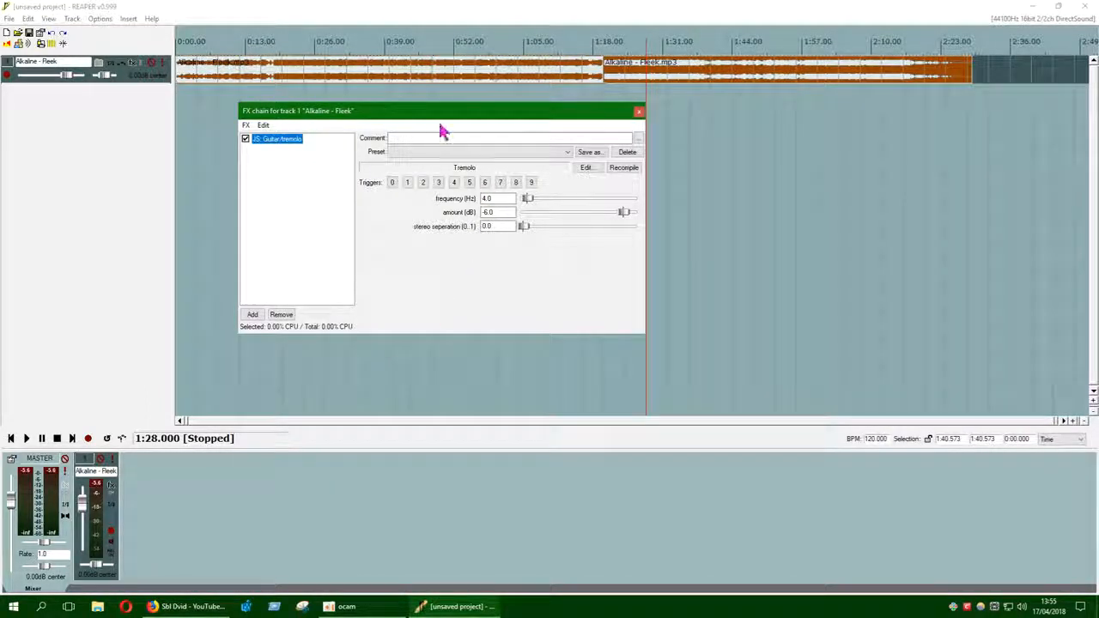
{"action": "left_click", "coordinate": [639, 111]}
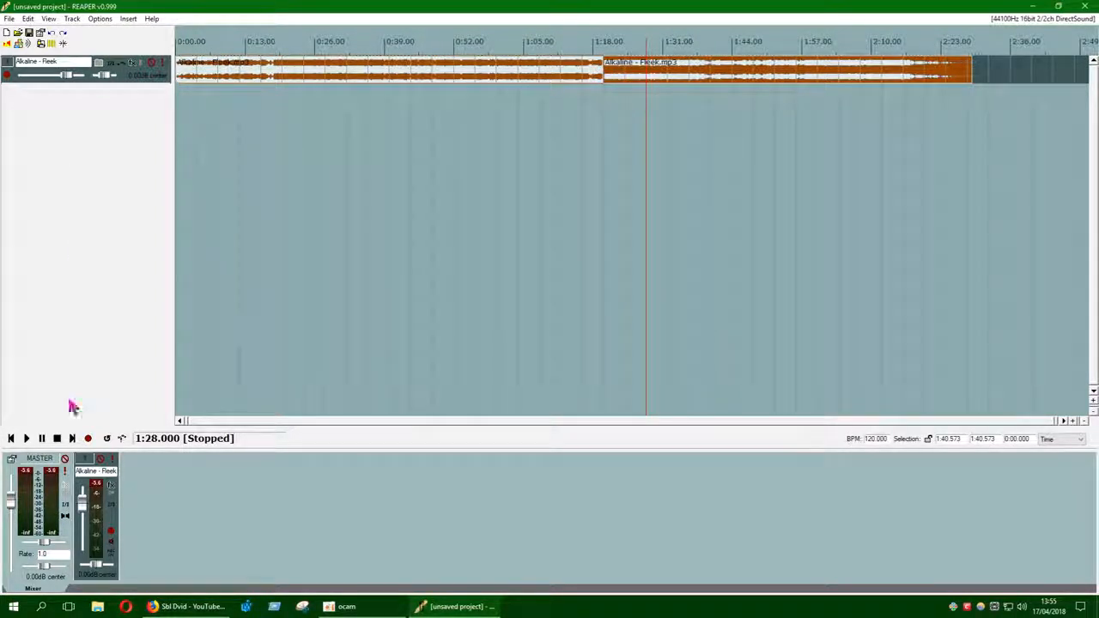
{"action": "left_click", "coordinate": [26, 438]}
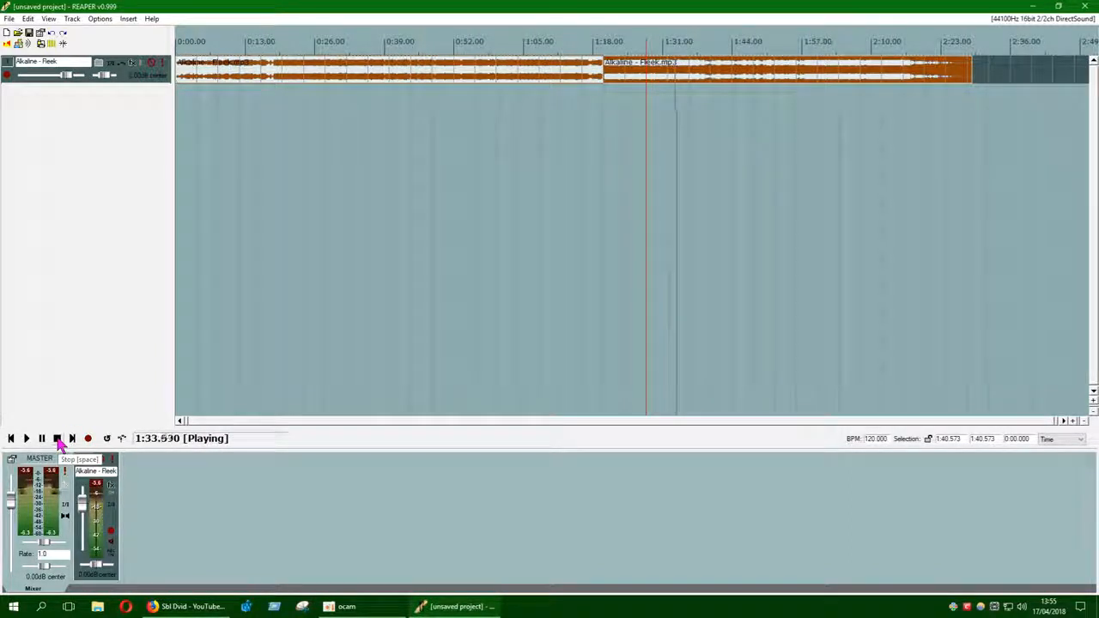
{"action": "left_click", "coordinate": [56, 439]}
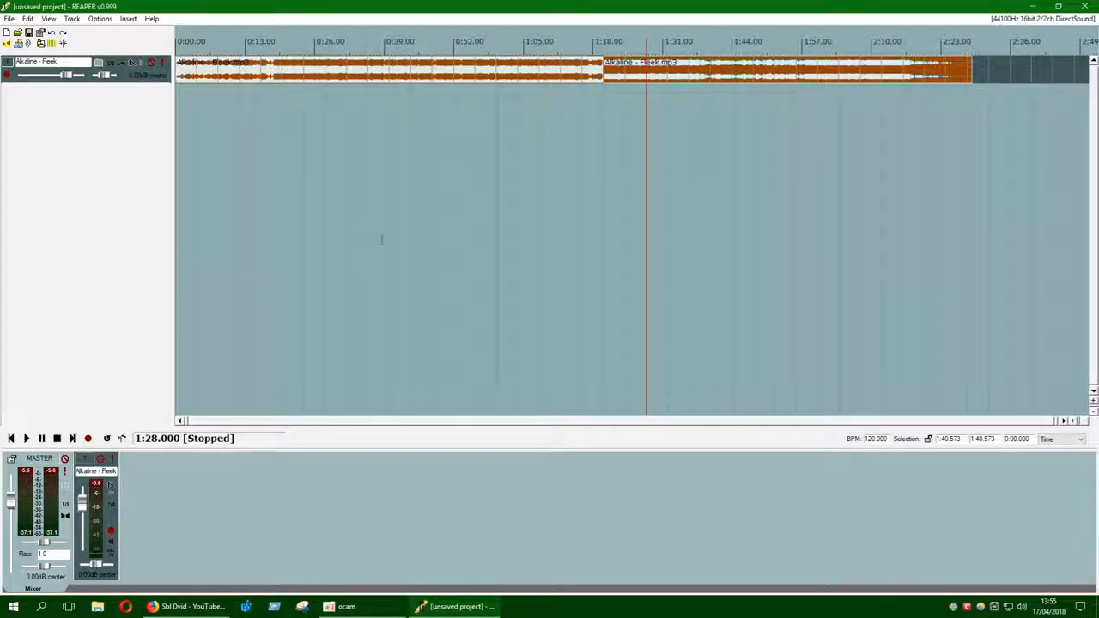
- Replace the tremolo on the song's track with the JS: Delay/delay_chorus effect
{"action": "left_click", "coordinate": [110, 486]}
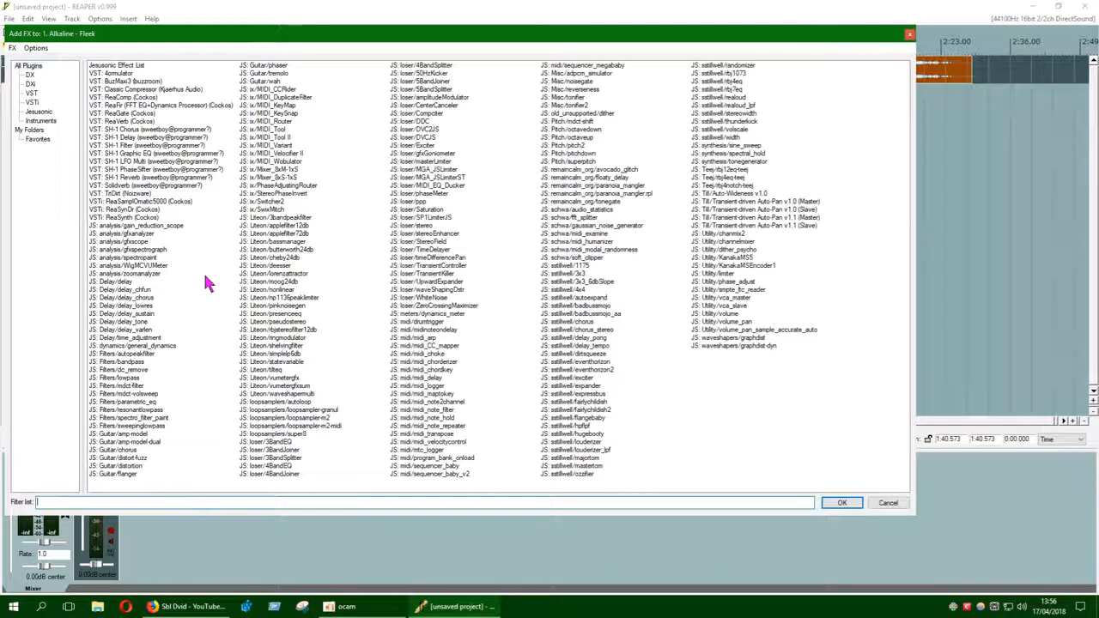
{"action": "left_click", "coordinate": [139, 297]}
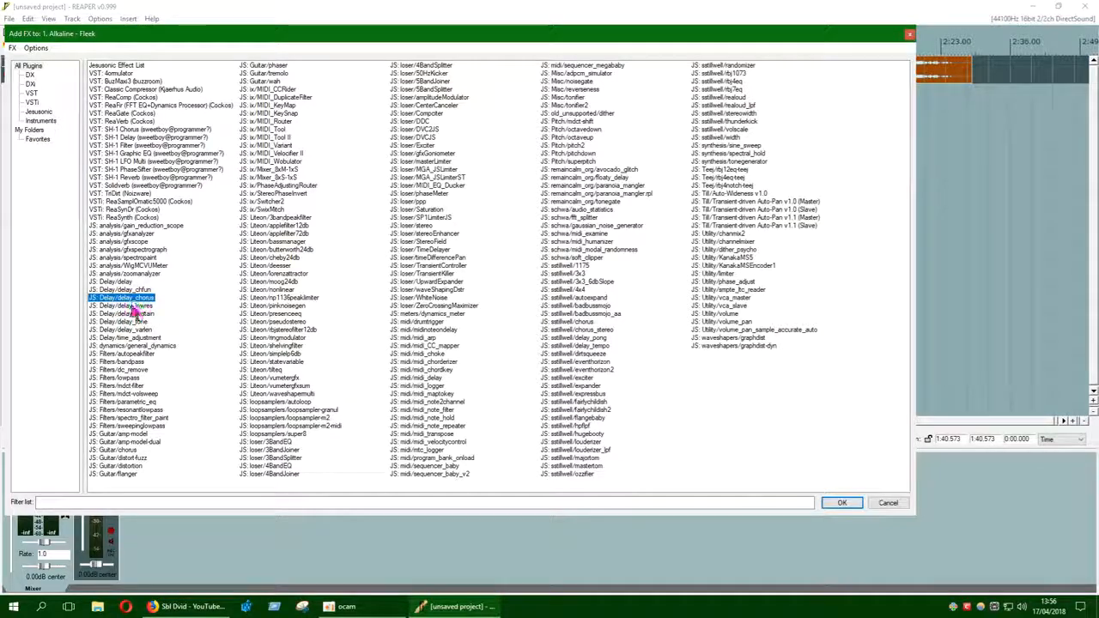
{"action": "left_click", "coordinate": [842, 503]}
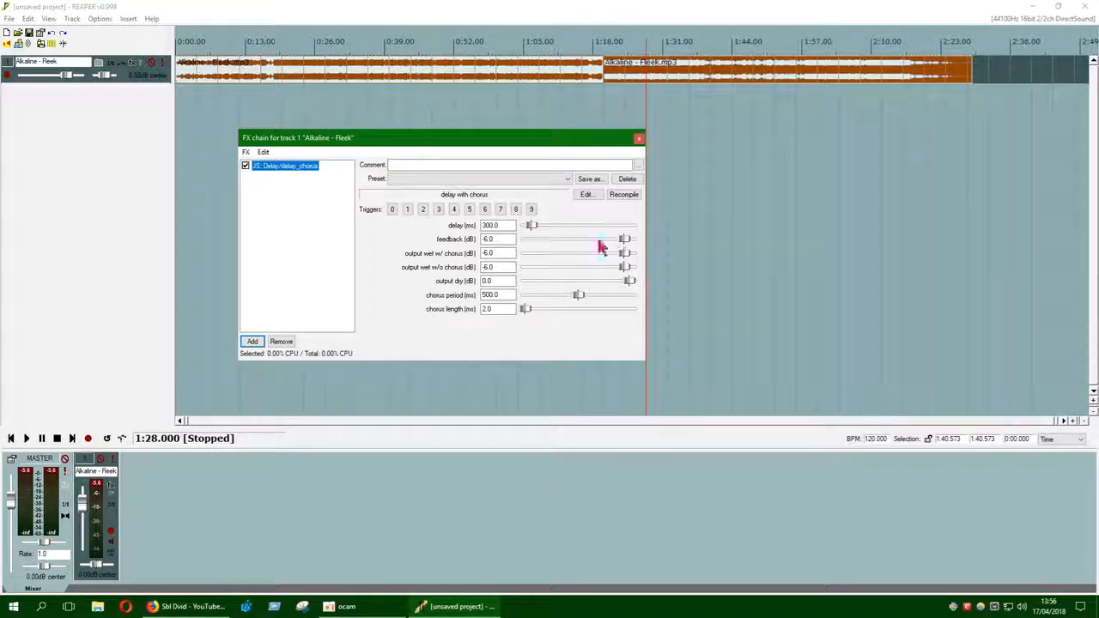
{"action": "left_click_drag", "start_coordinate": [559, 140], "coordinate": [490, 153]}
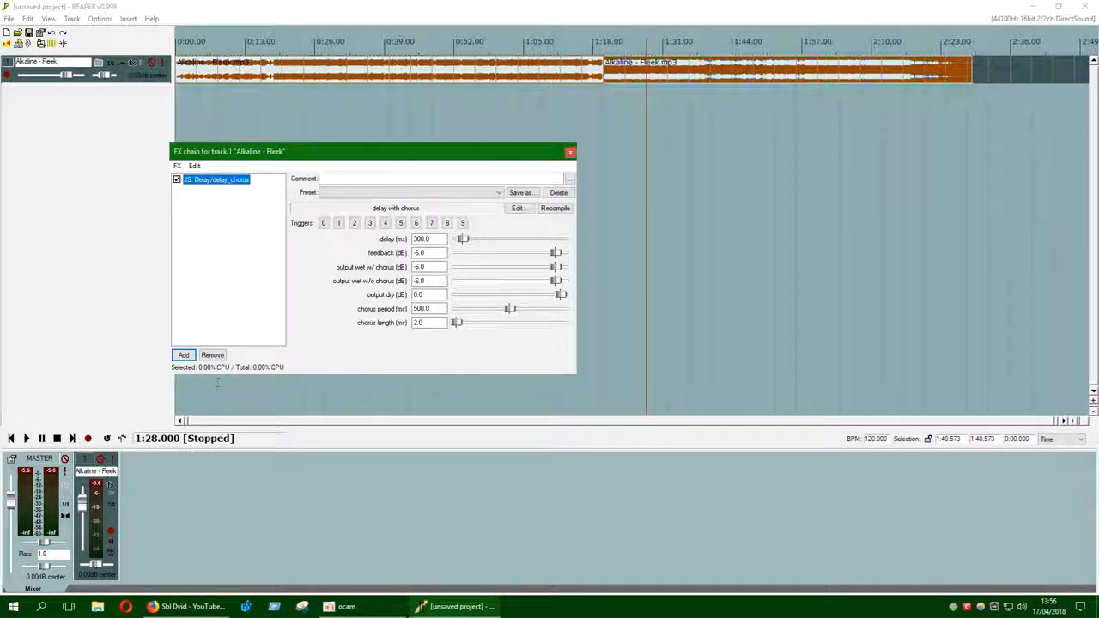
- Play the song from 1:28 with the chorus delay, and set the delay to 120 ms during playback
{"action": "left_click", "coordinate": [26, 439]}
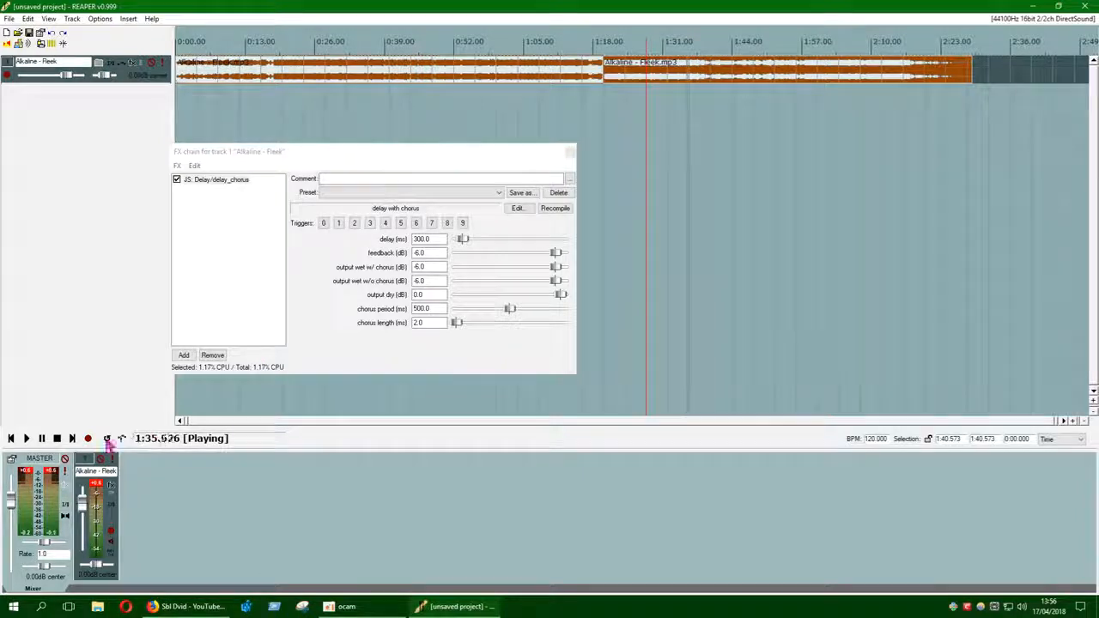
{"action": "left_click", "coordinate": [41, 439]}
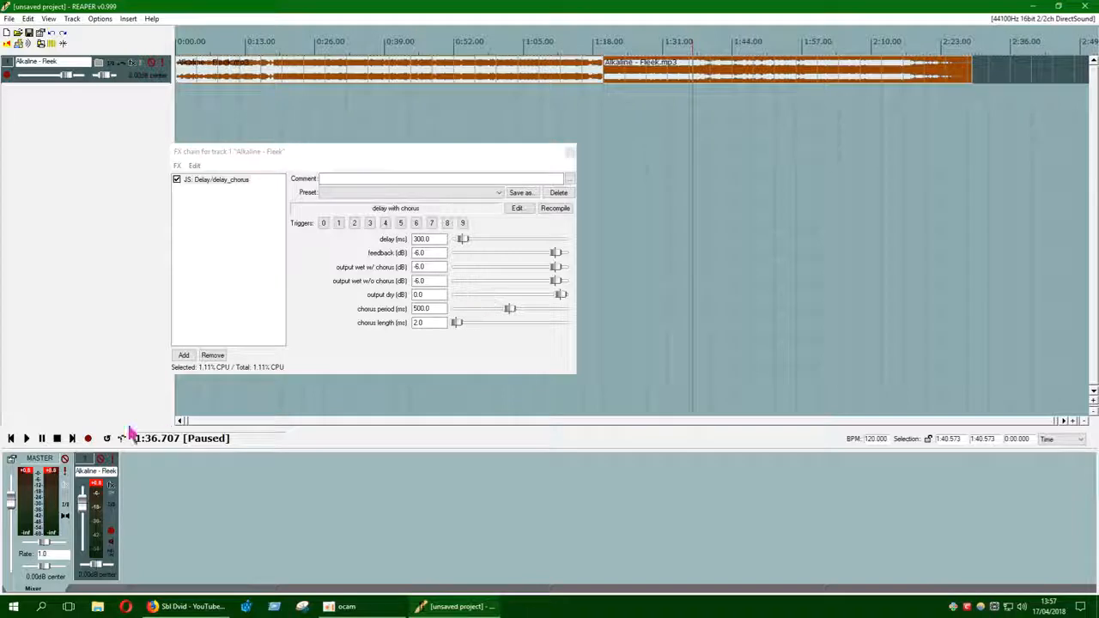
{"action": "left_click", "coordinate": [26, 438]}
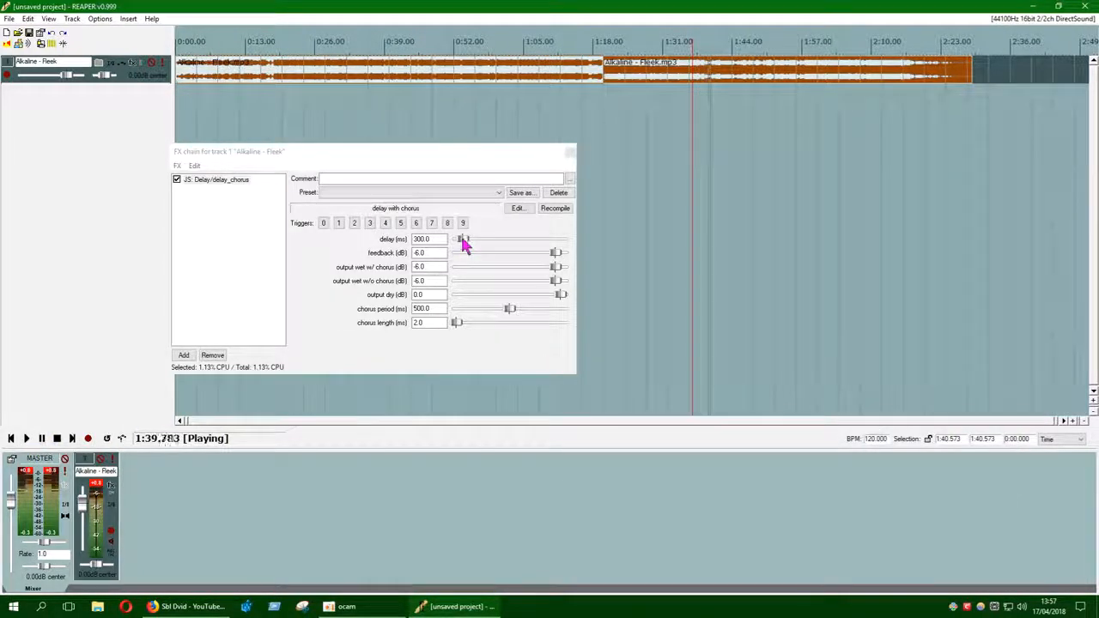
{"action": "mouse_move", "coordinate": [463, 240]}
{"action": "left_mouse_down"}
{"action": "mouse_move", "coordinate": [483, 245]}
{"action": "mouse_move", "coordinate": [459, 247]}
{"action": "left_mouse_up"}
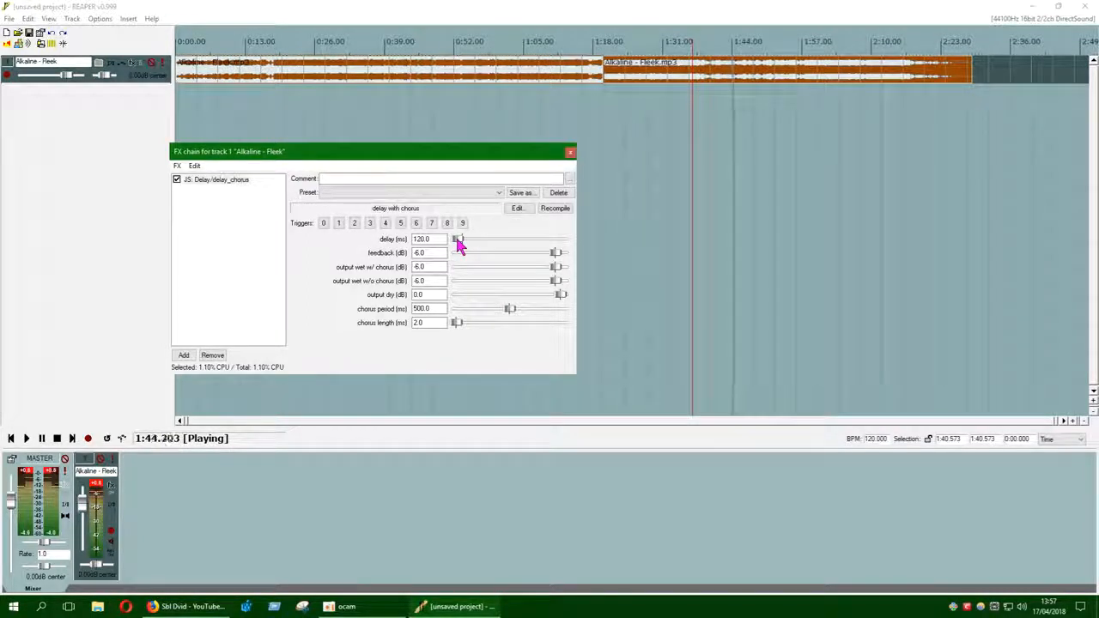
- Set the chorus delay's feedback to -101 dB, chorus period to about 687 ms, chorus length to 0 and delay to 920 ms, and stop playback
{"action": "left_click_drag", "start_coordinate": [553, 259], "coordinate": [475, 258]}
{"action": "mouse_move", "coordinate": [513, 314]}
{"action": "left_mouse_down"}
{"action": "mouse_move", "coordinate": [453, 316]}
{"action": "mouse_move", "coordinate": [539, 319]}
{"action": "mouse_move", "coordinate": [532, 313]}
{"action": "left_mouse_up"}
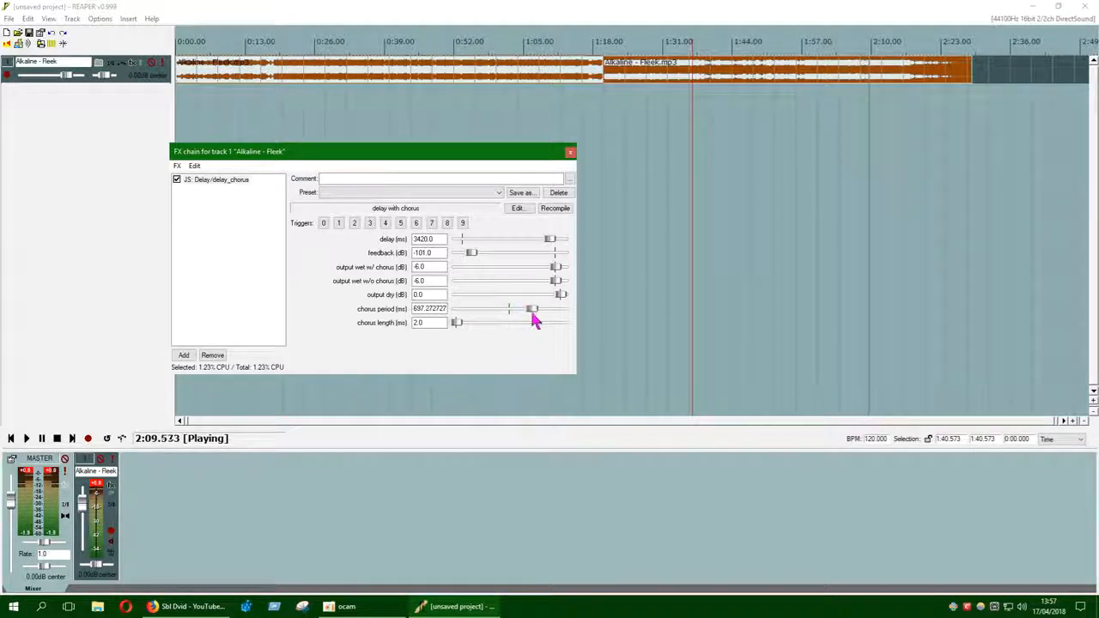
{"action": "mouse_move", "coordinate": [456, 323]}
{"action": "left_mouse_down"}
{"action": "mouse_move", "coordinate": [518, 331]}
{"action": "mouse_move", "coordinate": [449, 326]}
{"action": "left_mouse_up"}
{"action": "left_click_drag", "start_coordinate": [550, 242], "coordinate": [479, 246]}
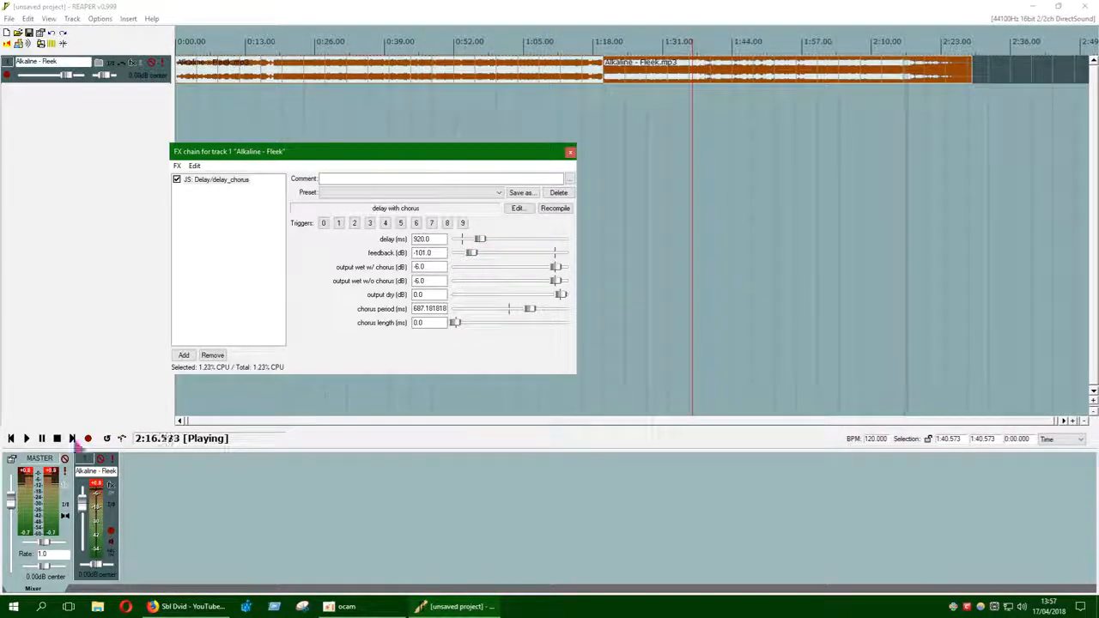
{"action": "left_click", "coordinate": [57, 438]}
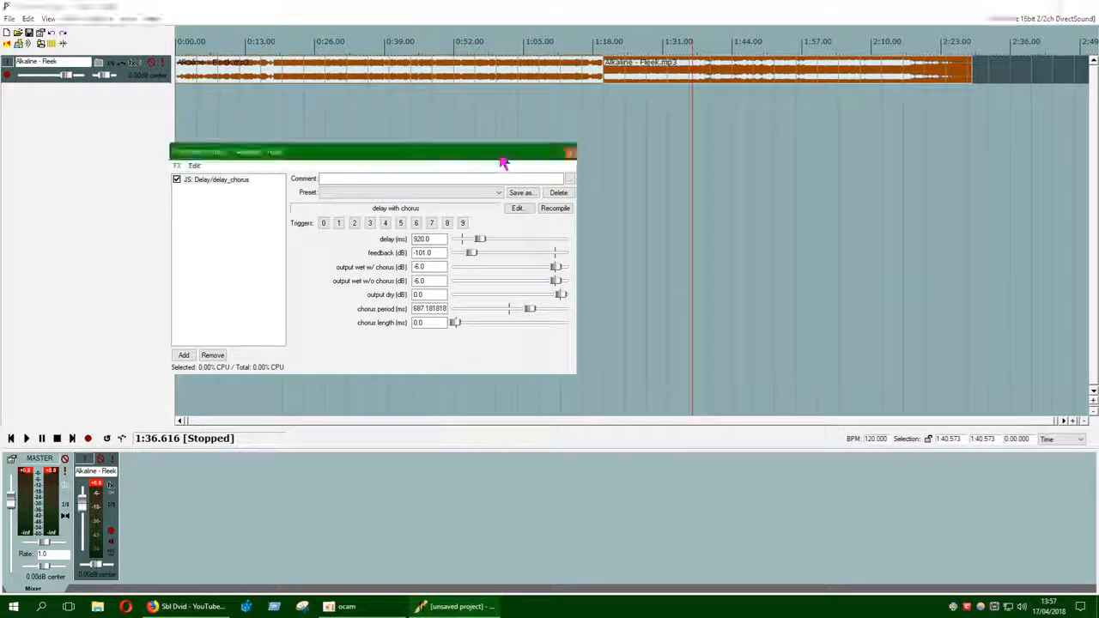
- Close the track's effect chain and play the song briefly from the edit cursor at 1:36 to hear it
{"action": "left_click_drag", "start_coordinate": [504, 155], "coordinate": [532, 151]}
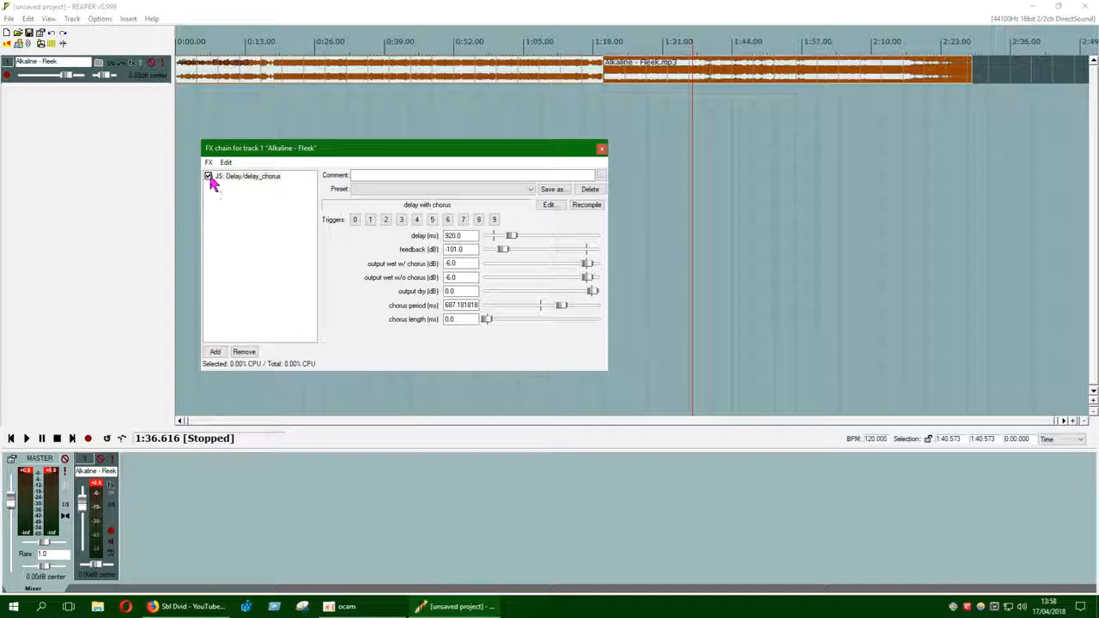
{"action": "left_click", "coordinate": [603, 150]}
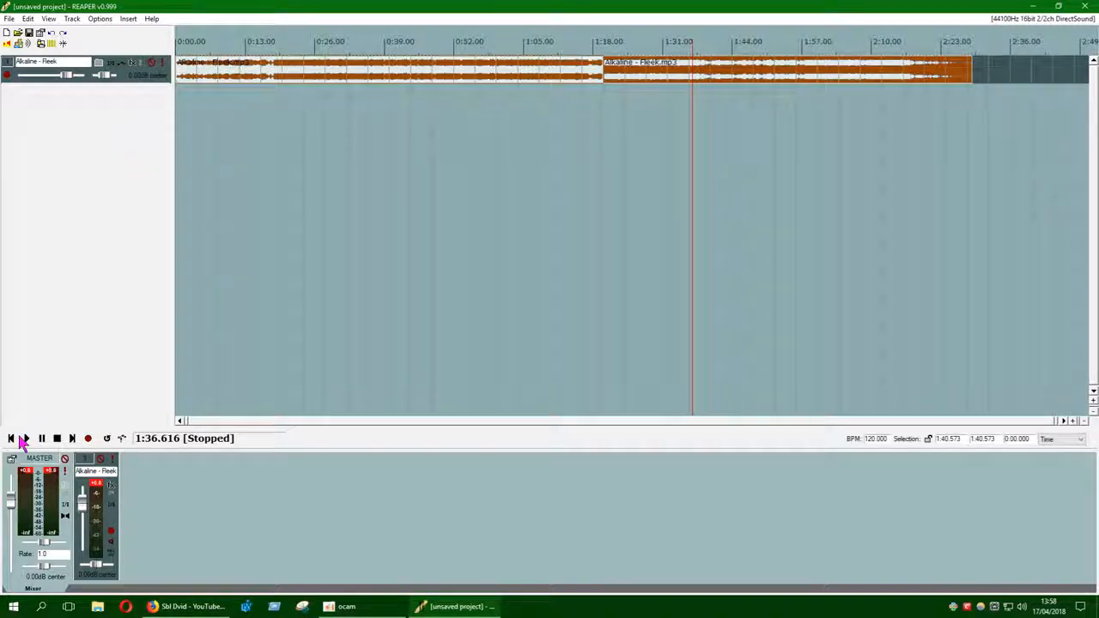
{"action": "left_click", "coordinate": [26, 438]}
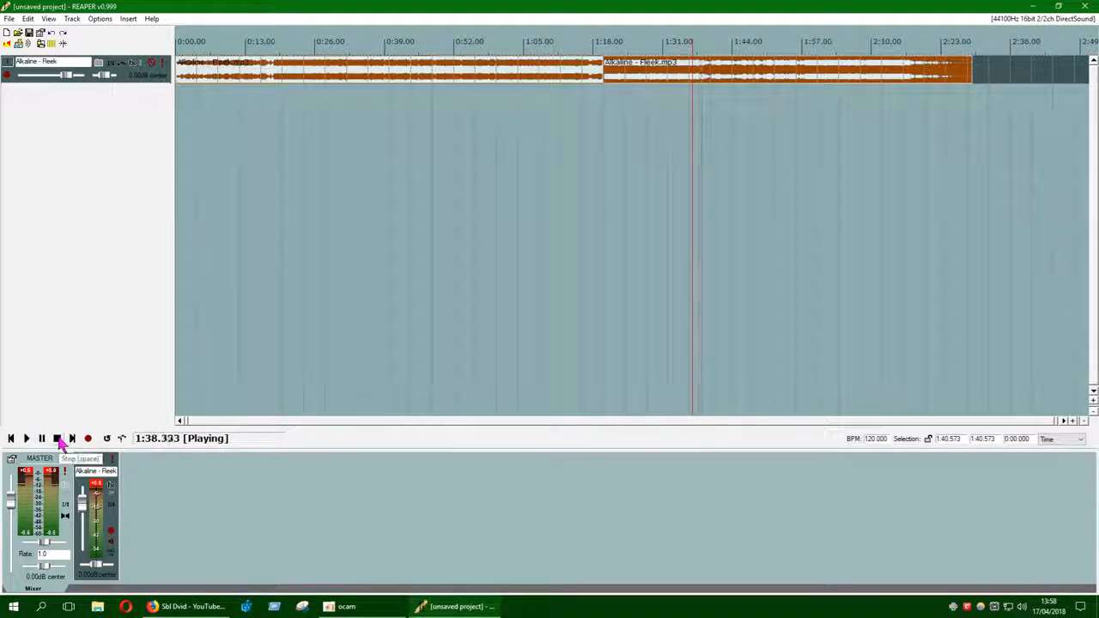
{"action": "left_click", "coordinate": [57, 438]}
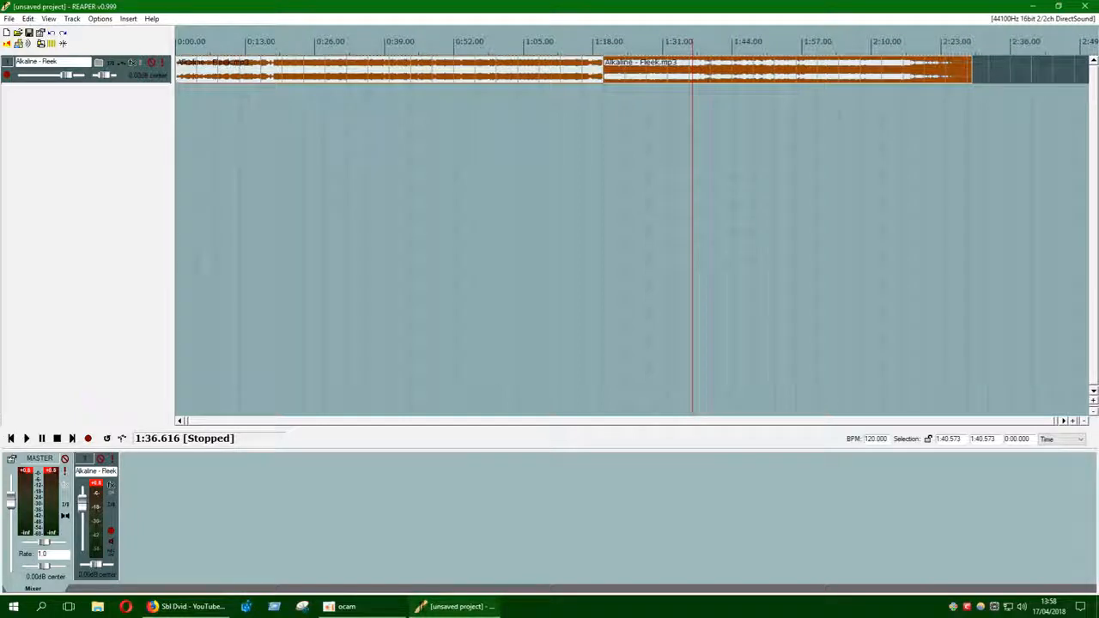
{"action": "left_click", "coordinate": [561, 74]}
{"action": "left_click", "coordinate": [646, 75]}
{"action": "left_click", "coordinate": [581, 72]}
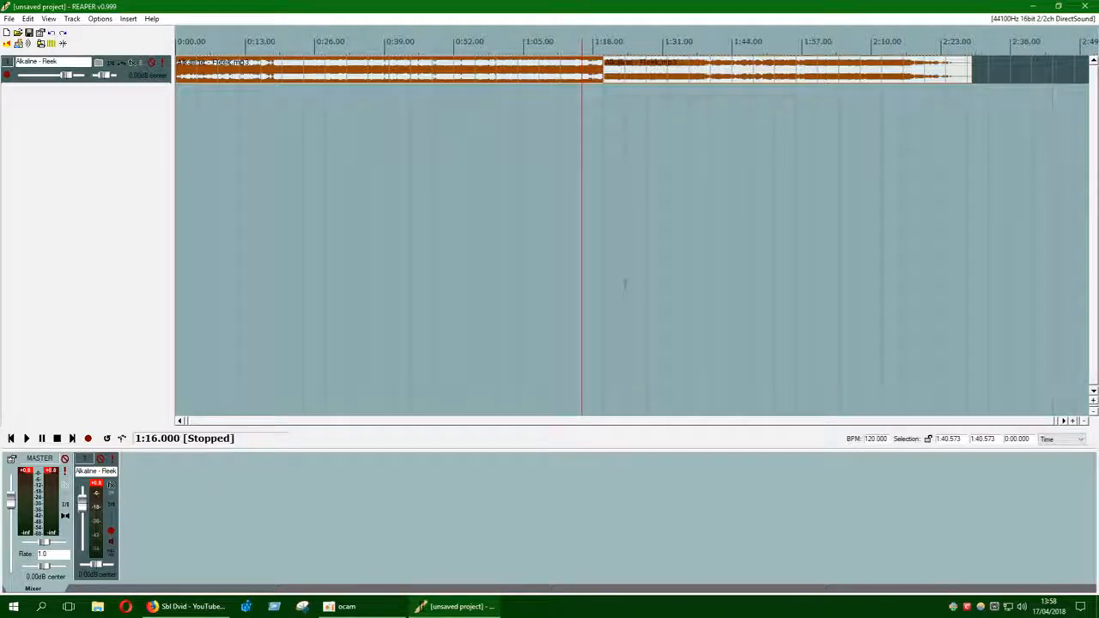
{"action": "left_click", "coordinate": [685, 76]}
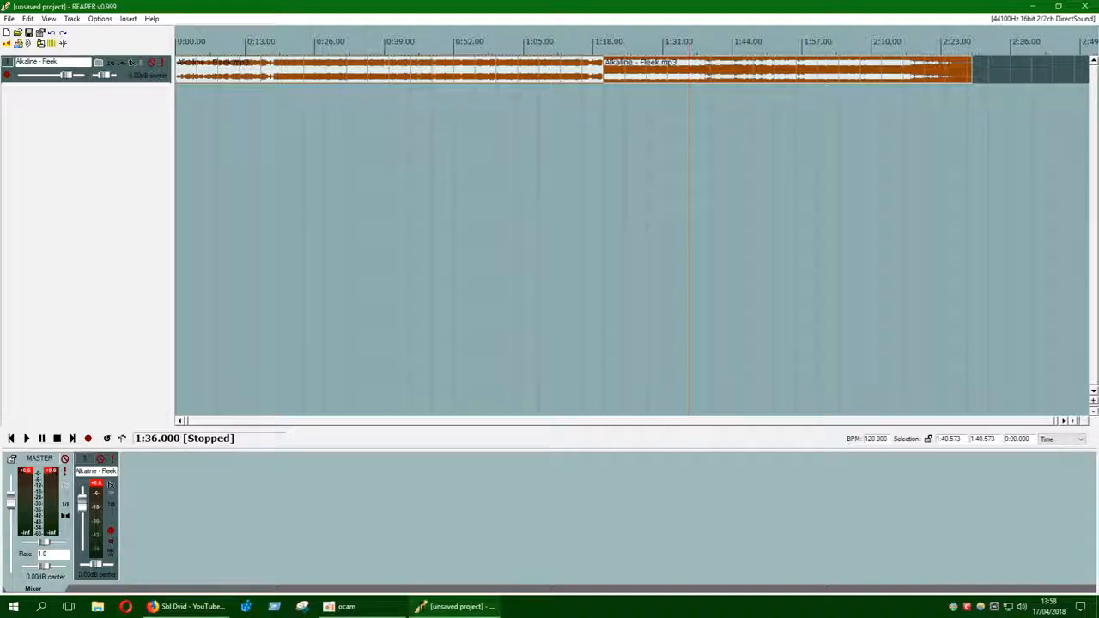
{"action": "left_click", "coordinate": [410, 75]}
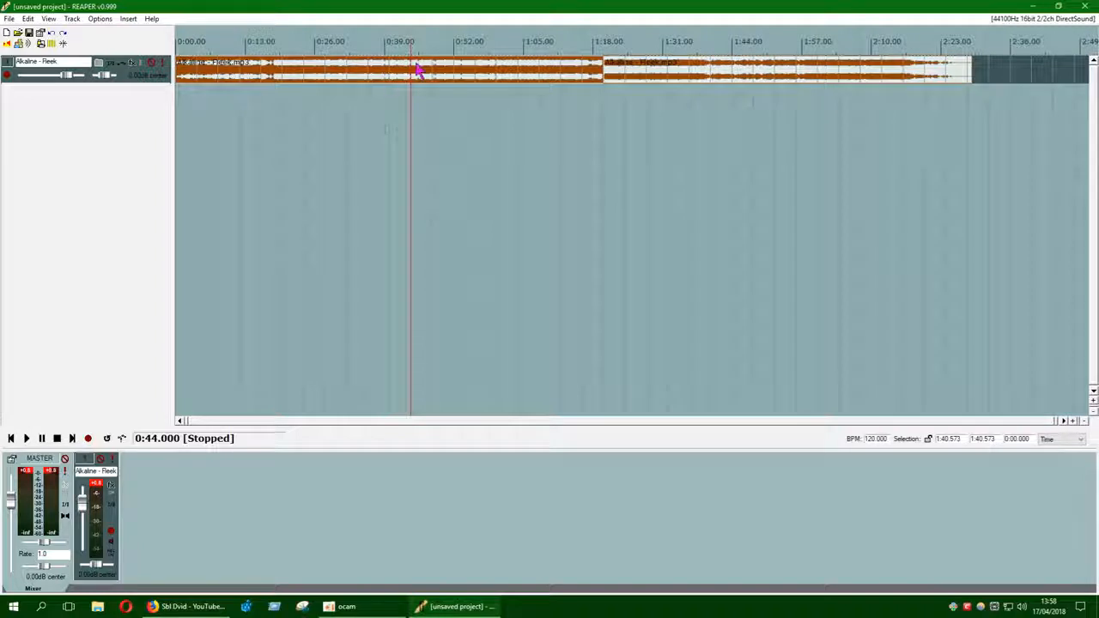
{"action": "left_click", "coordinate": [380, 70]}
{"action": "left_click", "coordinate": [392, 72]}
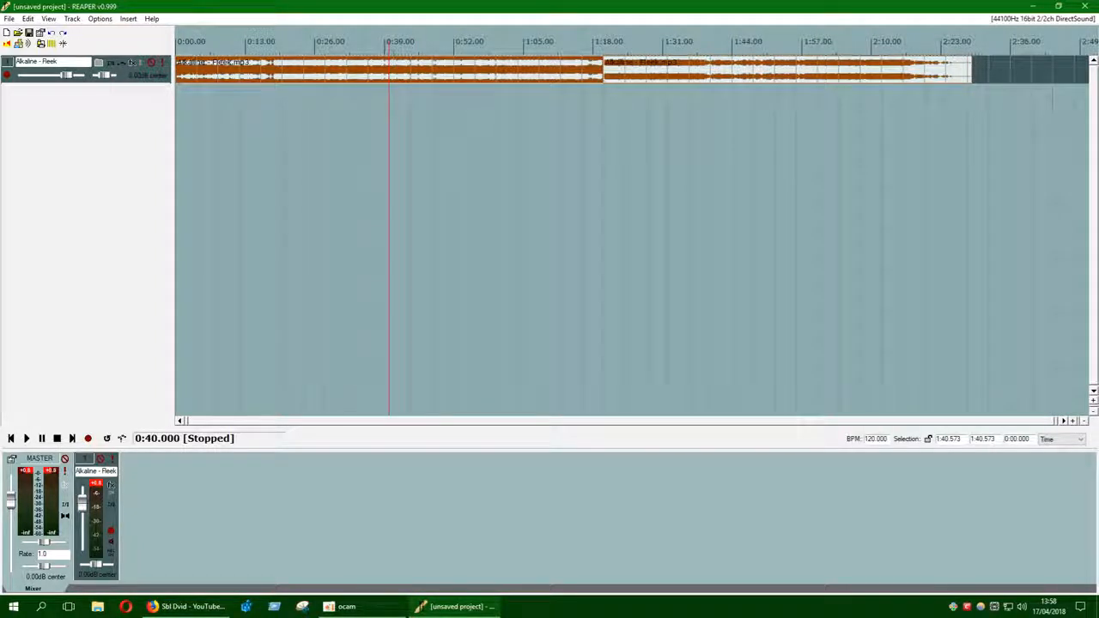
{"action": "right_click", "coordinate": [359, 67]}
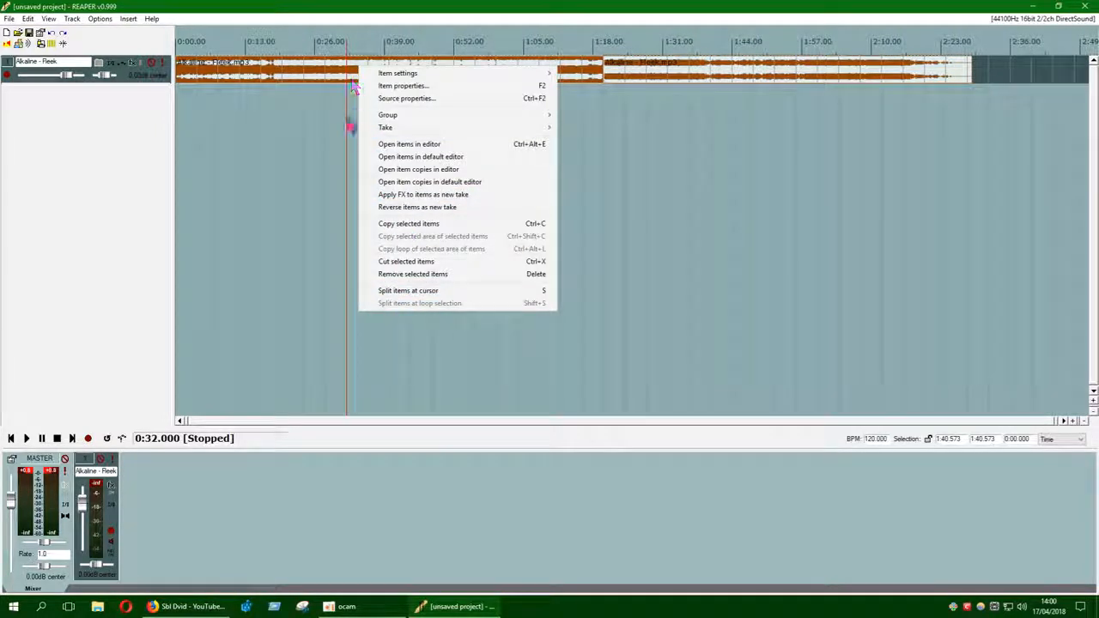
{"action": "left_click", "coordinate": [416, 72]}
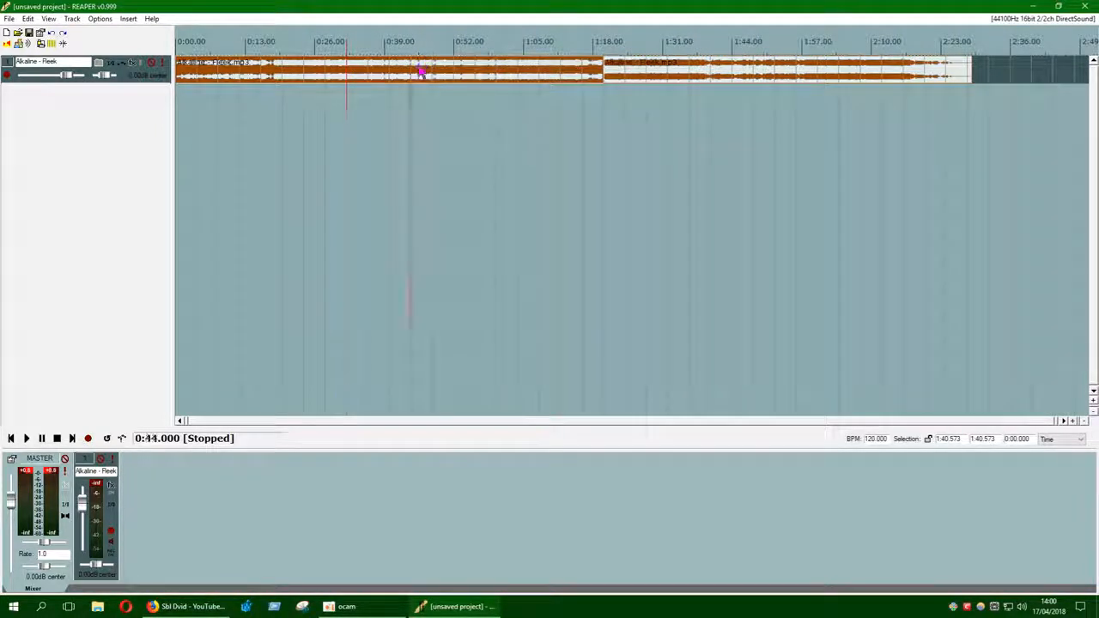
{"action": "left_click", "coordinate": [411, 77]}
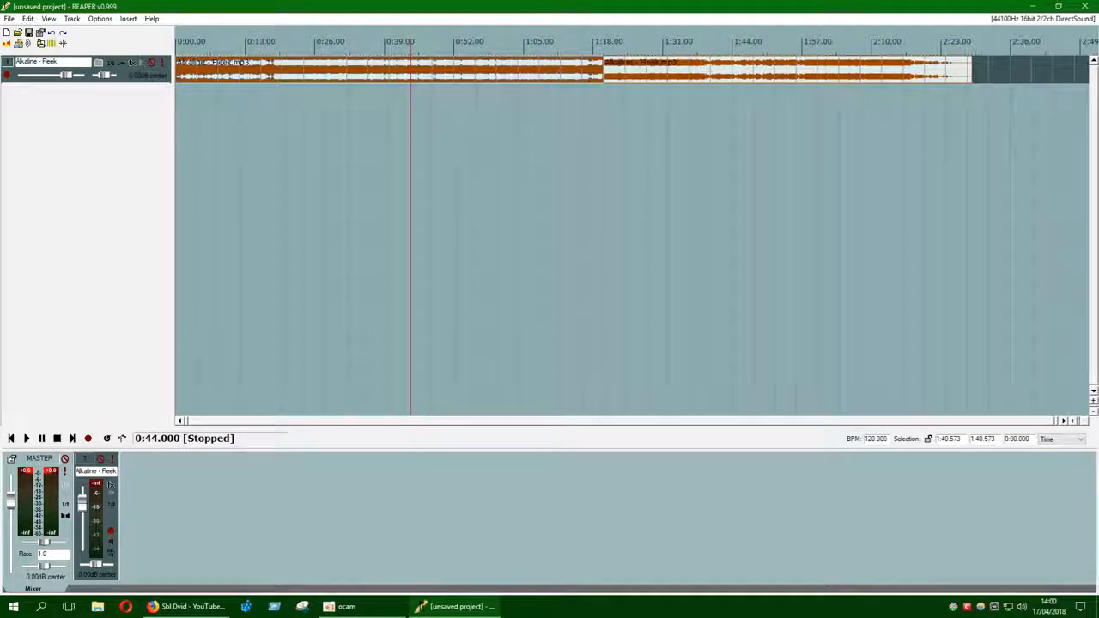
{"action": "left_click", "coordinate": [388, 79]}
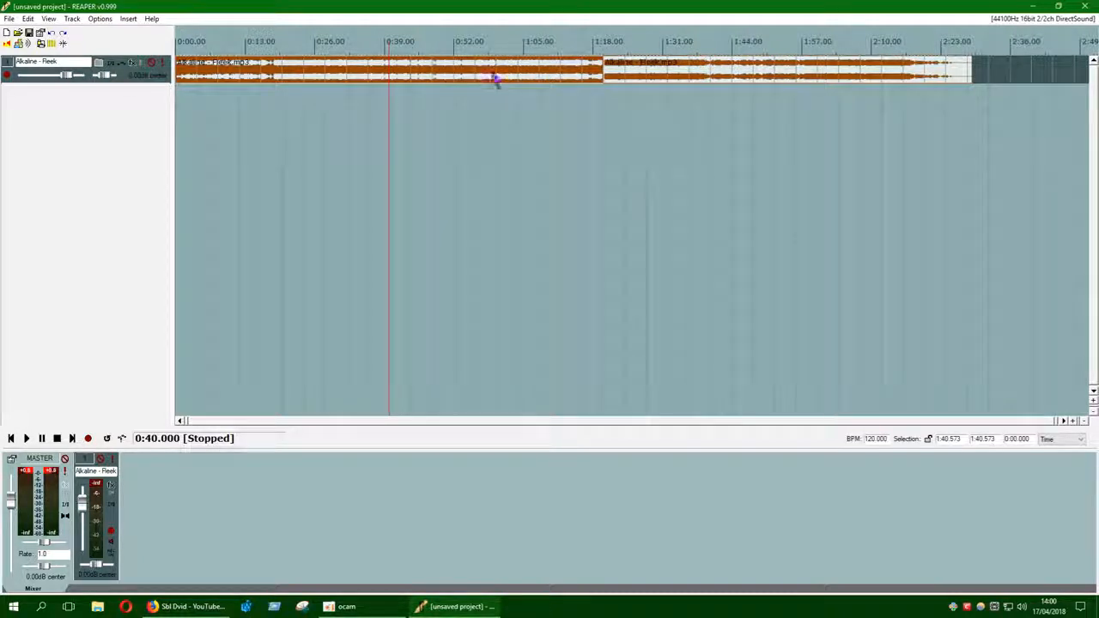
{"action": "left_click", "coordinate": [633, 77]}
{"action": "left_click", "coordinate": [468, 74]}
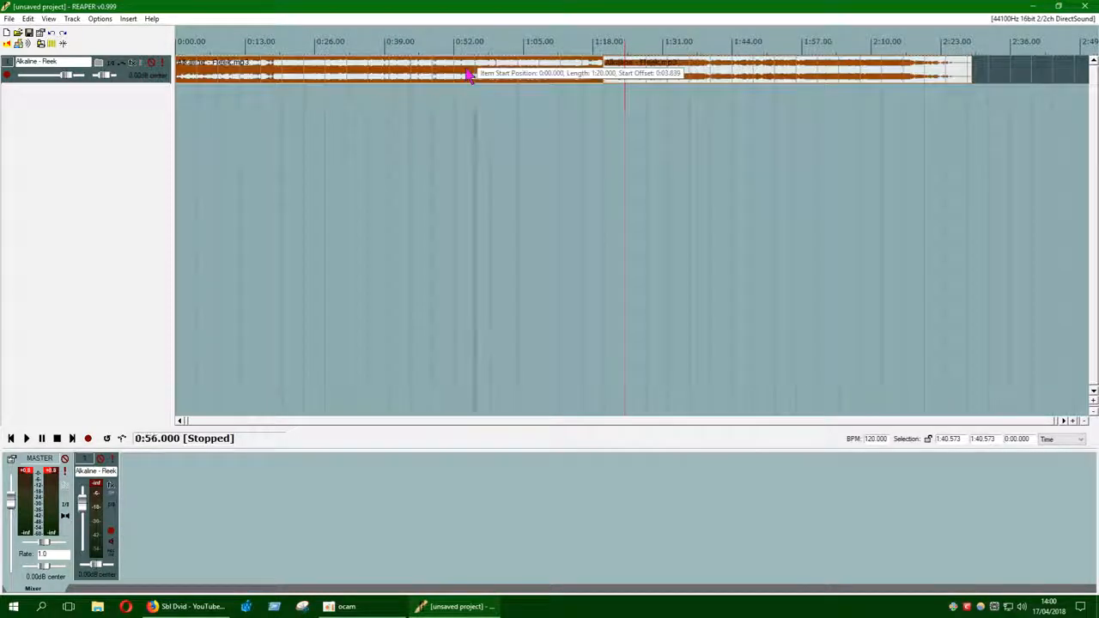
{"action": "left_click", "coordinate": [427, 74]}
{"action": "left_click", "coordinate": [570, 73]}
{"action": "right_click", "coordinate": [463, 71]}
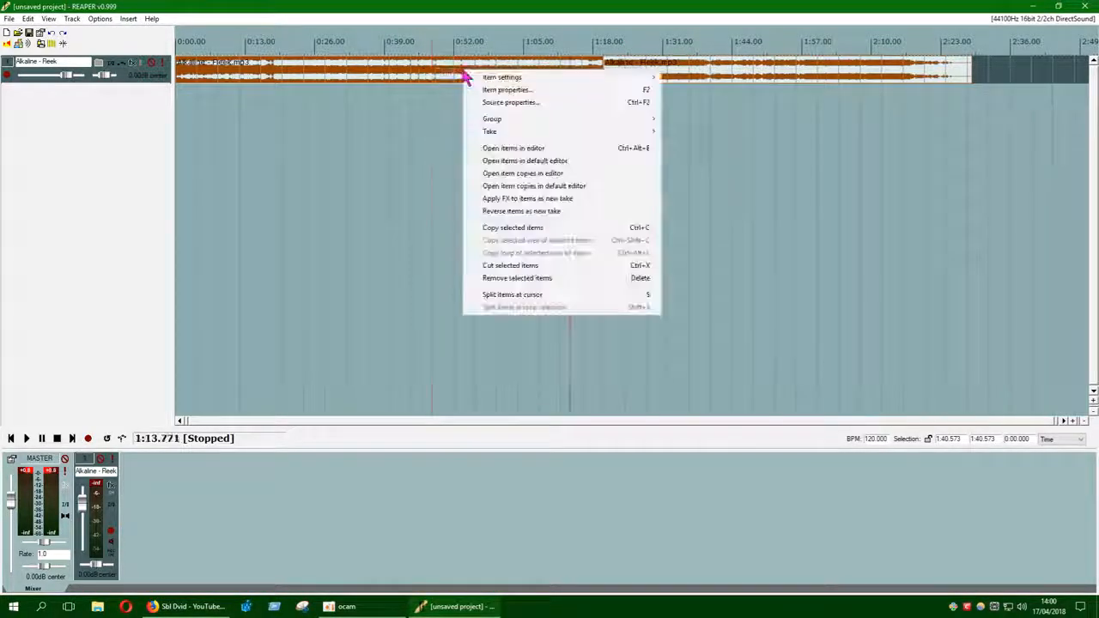
{"action": "left_click", "coordinate": [303, 73]}
{"action": "left_click", "coordinate": [133, 66]}
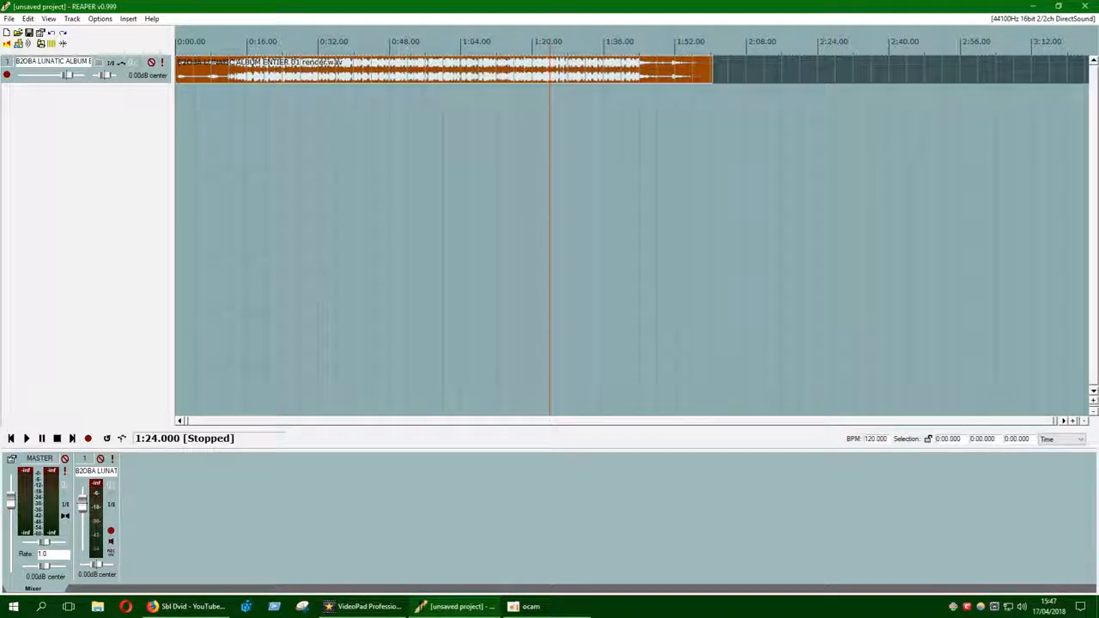
- Examine the imported WAV item's waveform around 1:24 up close and return to the overview of the whole item
{"action": "left_click", "coordinate": [1073, 421]}
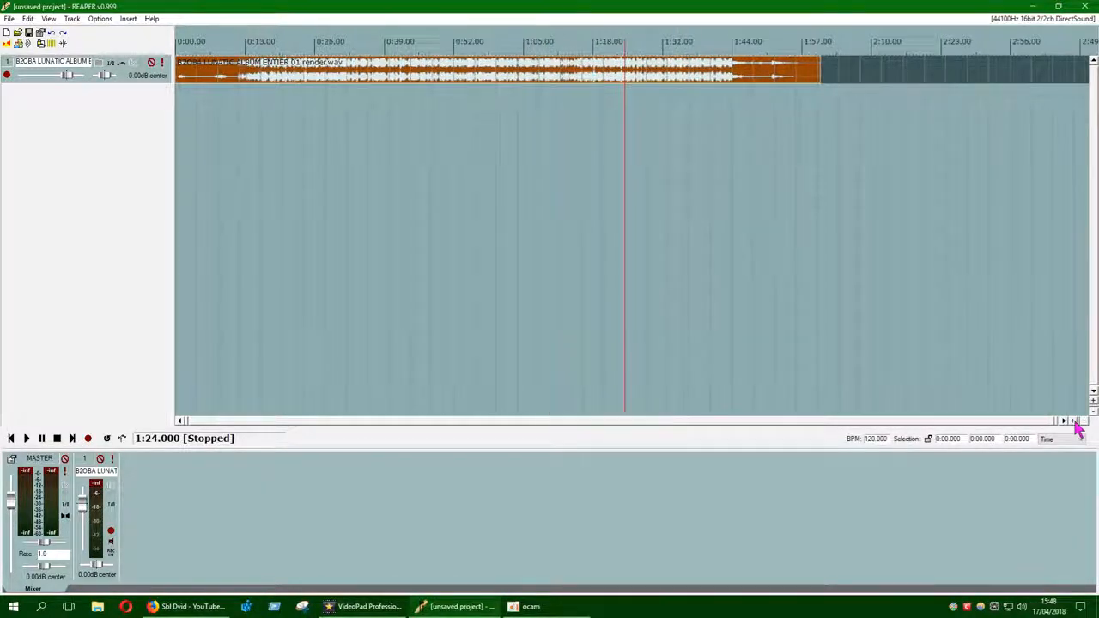
{"action": "left_click", "coordinate": [1073, 420]}
{"action": "left_click", "coordinate": [1073, 421]}
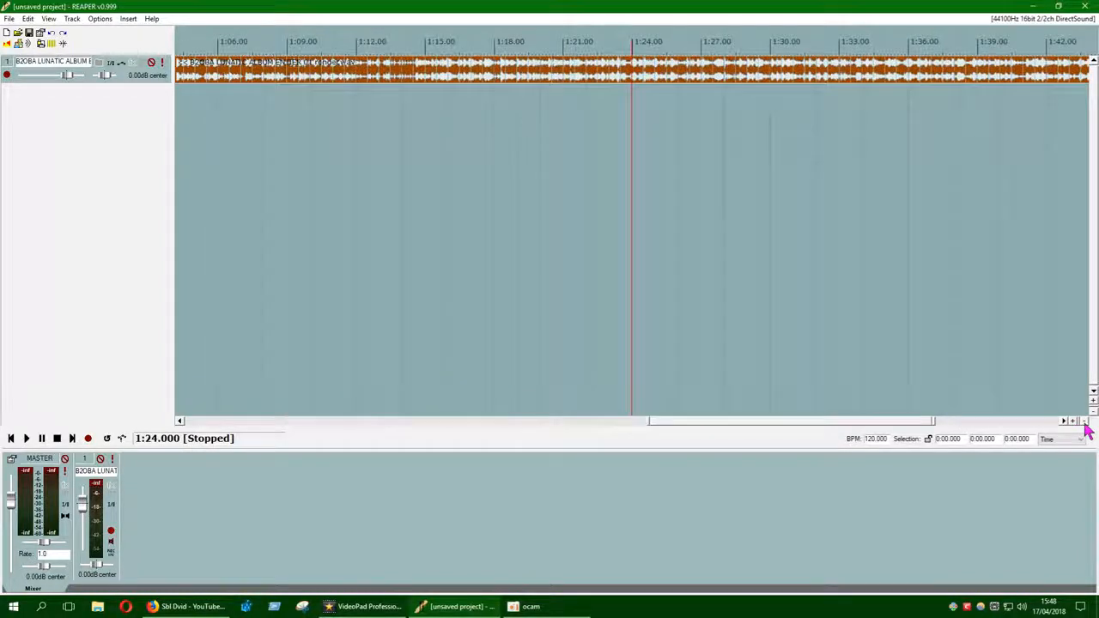
{"action": "left_click", "coordinate": [1084, 423]}
{"action": "left_click", "coordinate": [1084, 422]}
{"action": "left_click", "coordinate": [1084, 423]}
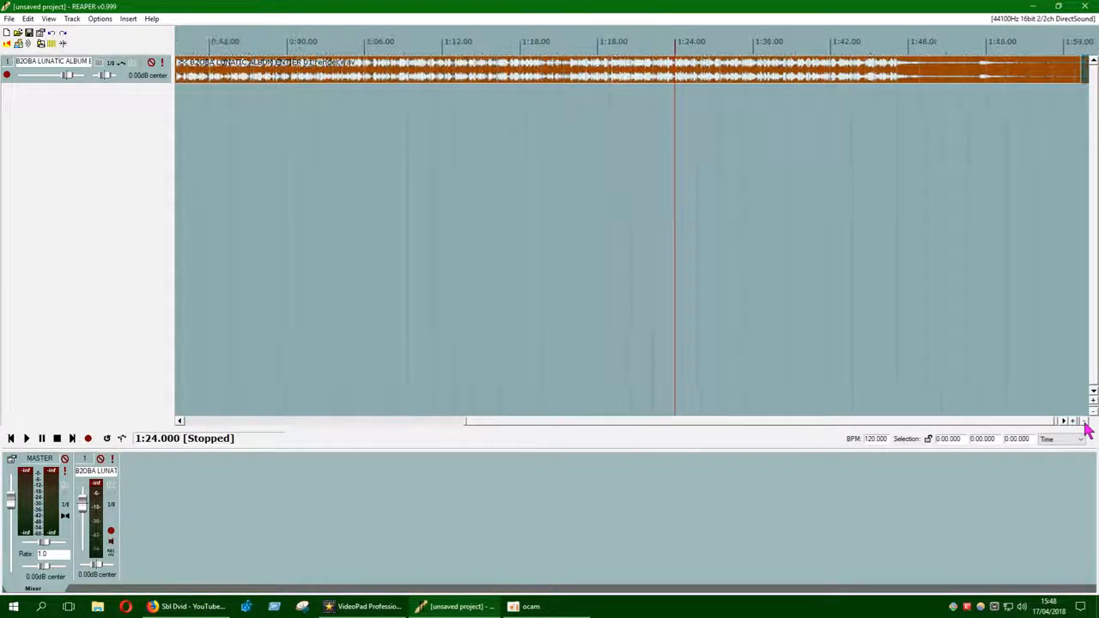
{"action": "left_click", "coordinate": [1084, 422]}
{"action": "left_click", "coordinate": [1083, 422]}
{"action": "left_click", "coordinate": [1083, 423]}
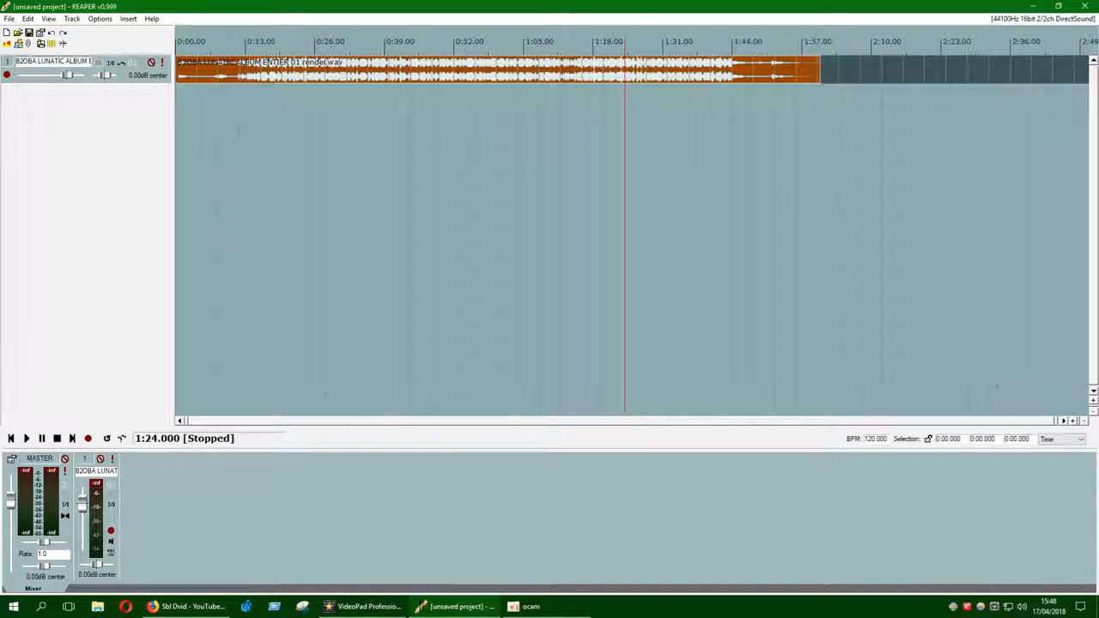
- Select all items in the project
{"action": "left_click", "coordinate": [27, 18]}
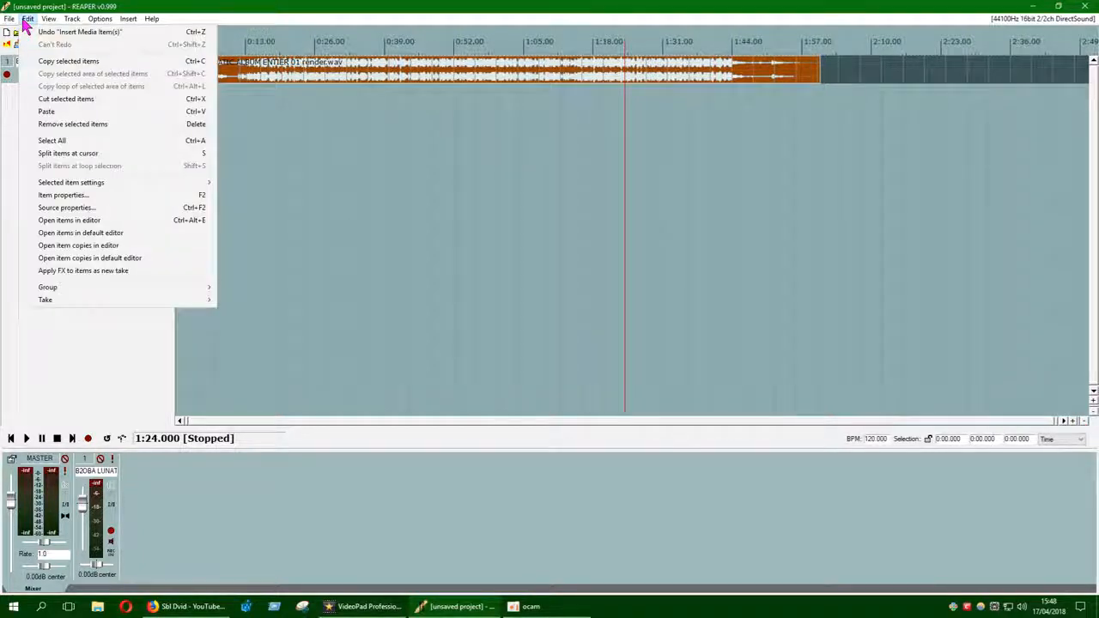
{"action": "left_click", "coordinate": [86, 141]}
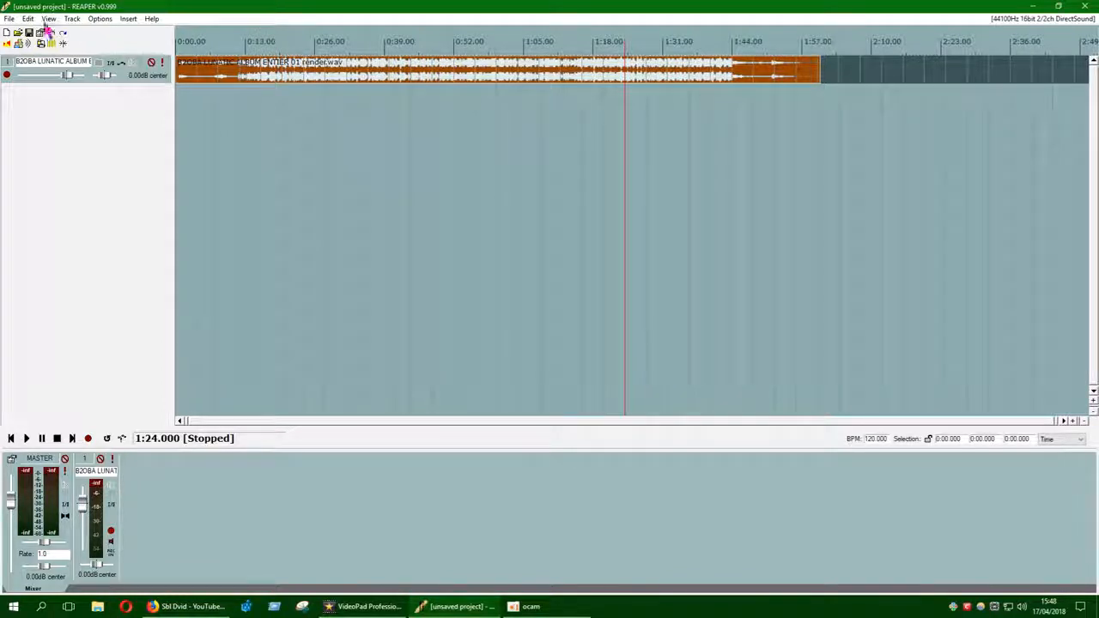
{"action": "left_click", "coordinate": [27, 18]}
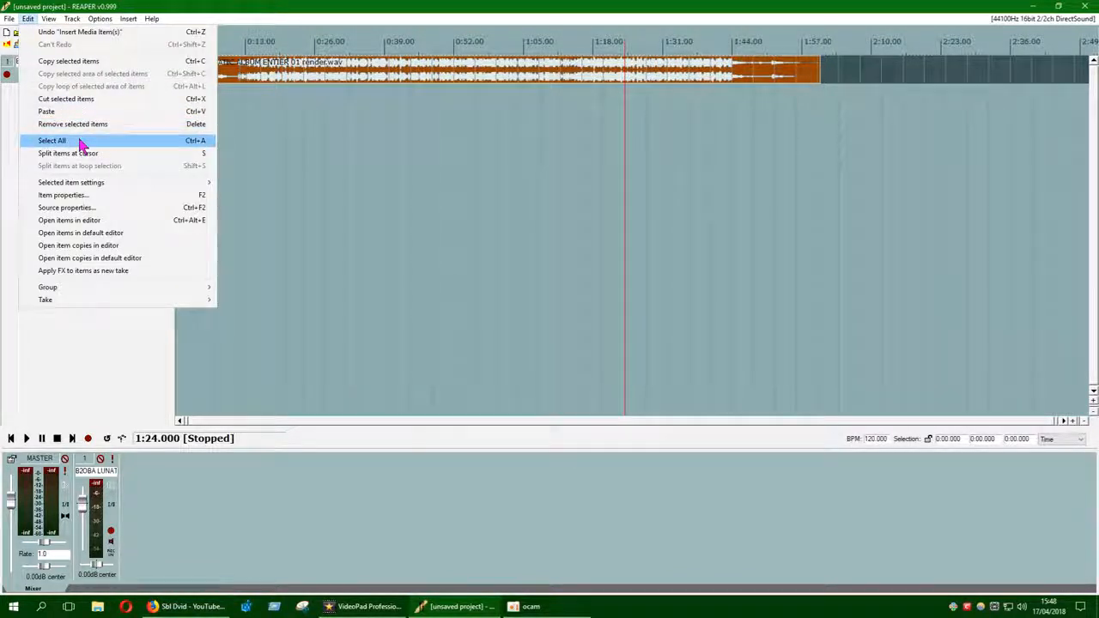
{"action": "left_click", "coordinate": [79, 142]}
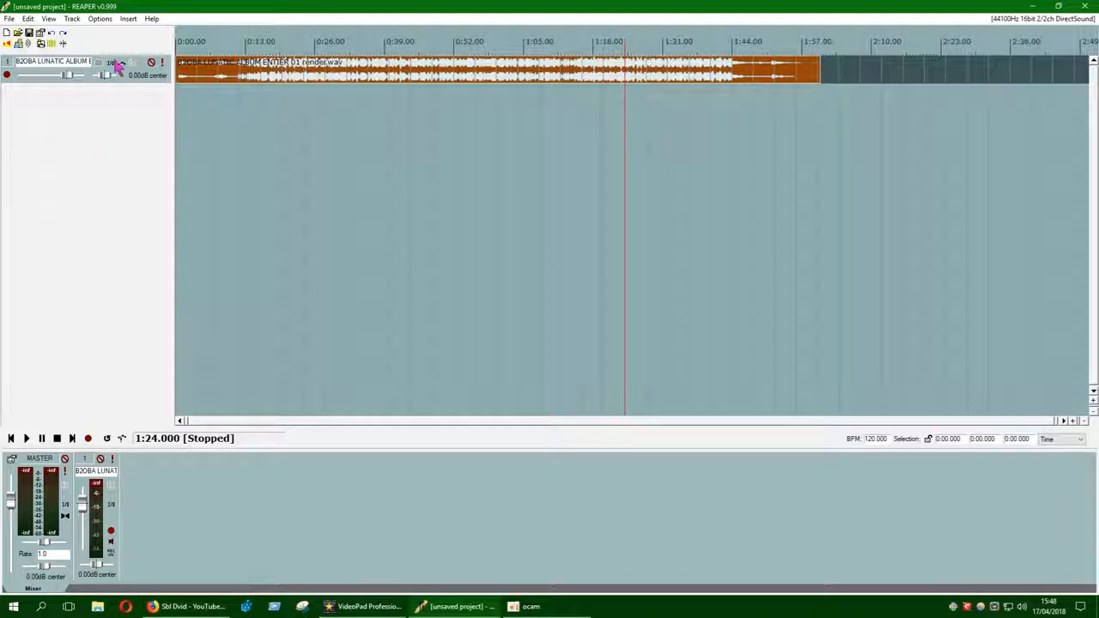
- Start rendering the project to a file, with the resample mode set to Higher Quality (Cubic w/ Big Antialias - SLOW)
{"action": "left_click", "coordinate": [9, 19]}
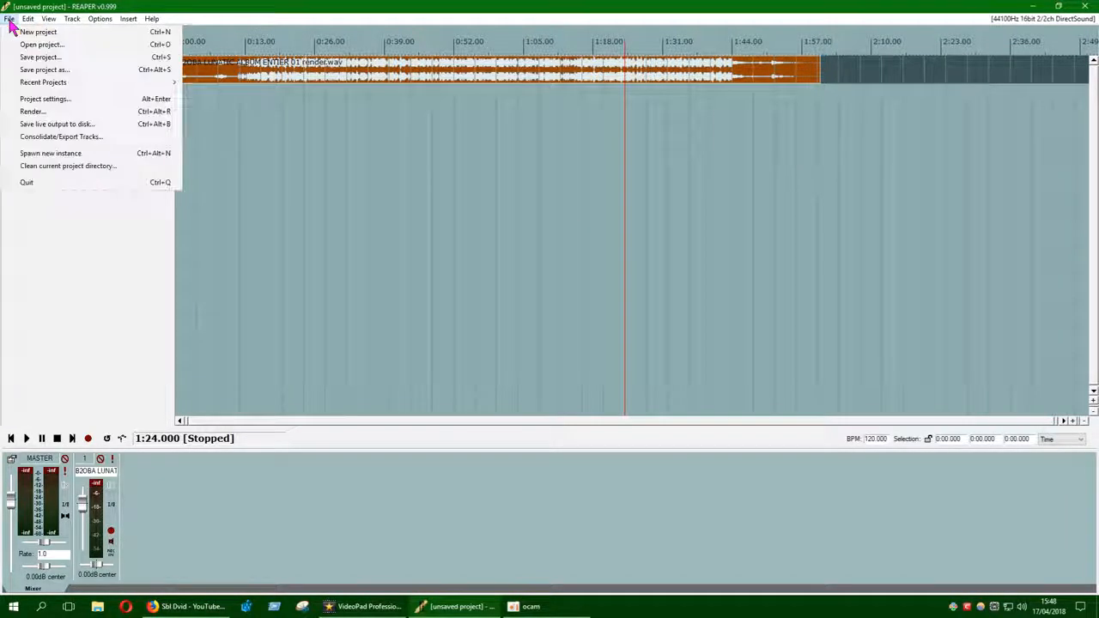
{"action": "left_click", "coordinate": [37, 112]}
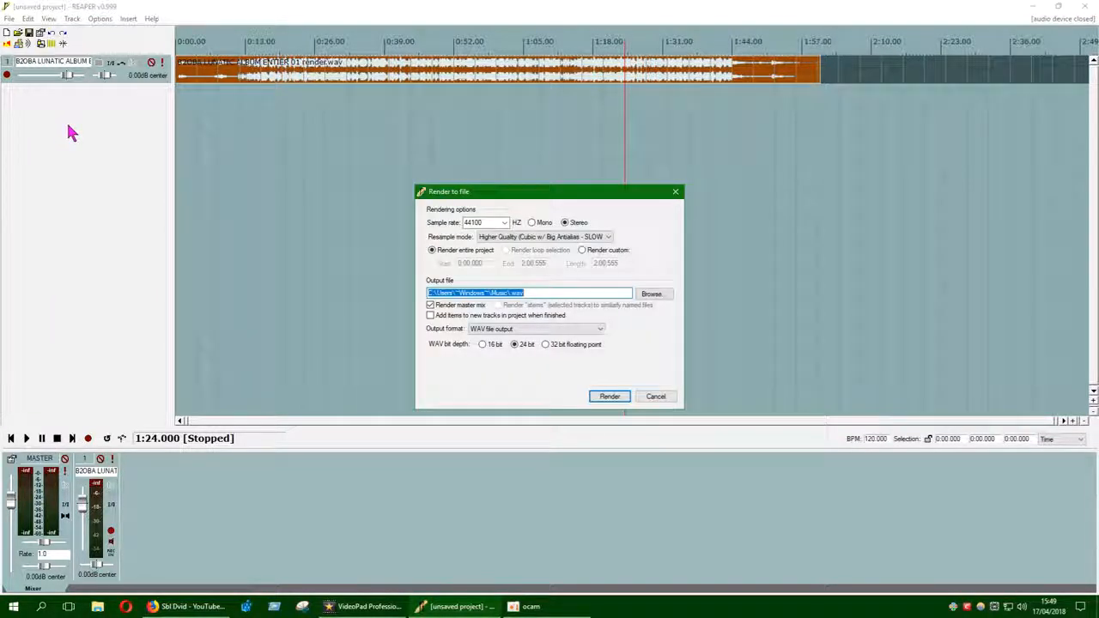
{"action": "left_click_drag", "start_coordinate": [541, 200], "coordinate": [533, 151]}
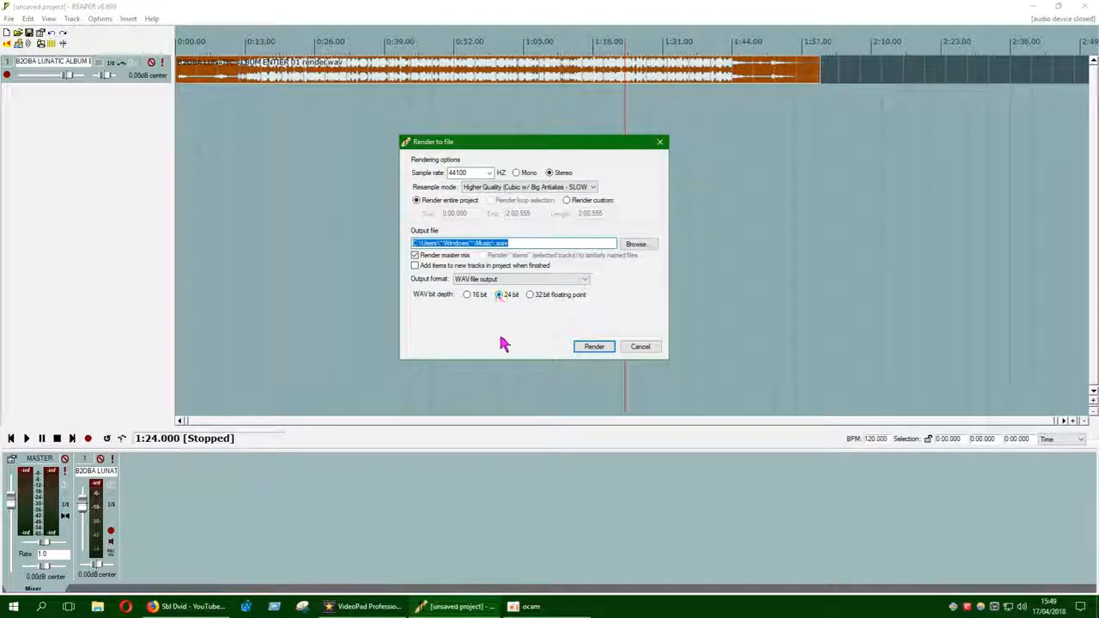
{"action": "left_click", "coordinate": [496, 245]}
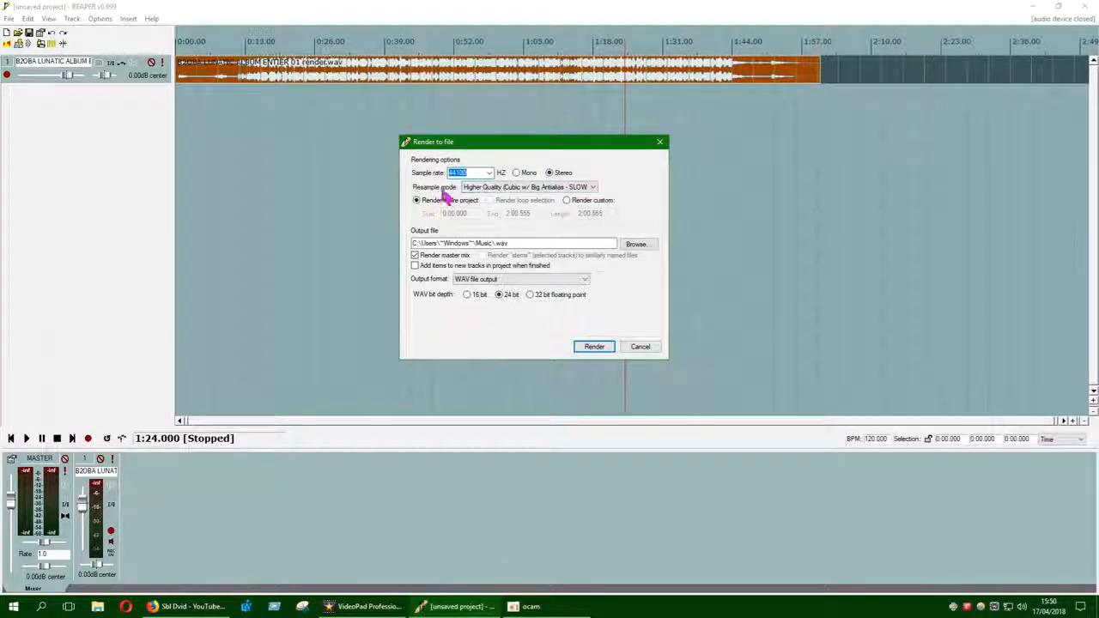
{"action": "left_click", "coordinate": [591, 187]}
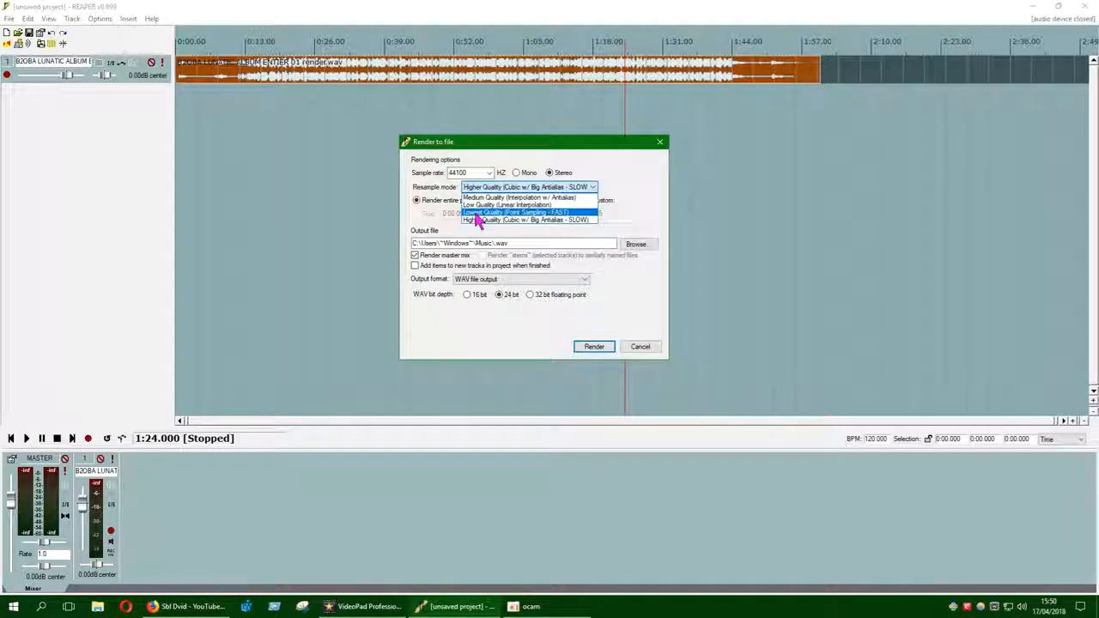
{"action": "left_click", "coordinate": [477, 222]}
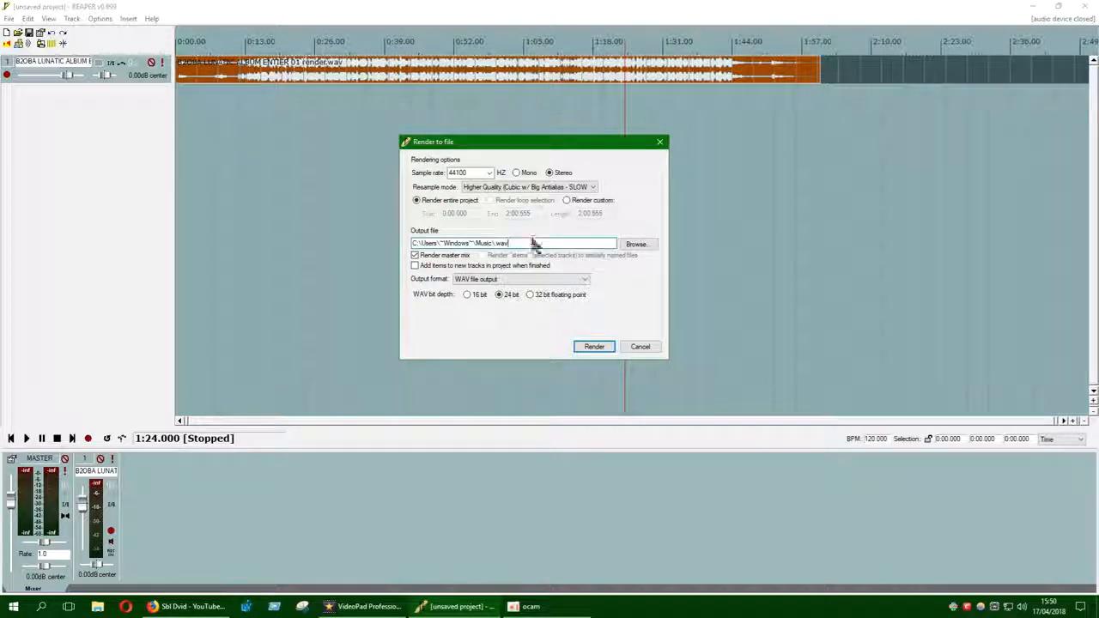
- Change the extension of the render's output file in the Music folder from .wav to .mp3
{"action": "key", "text": "BackSpace"}
{"action": "key", "text": "BackSpace"}
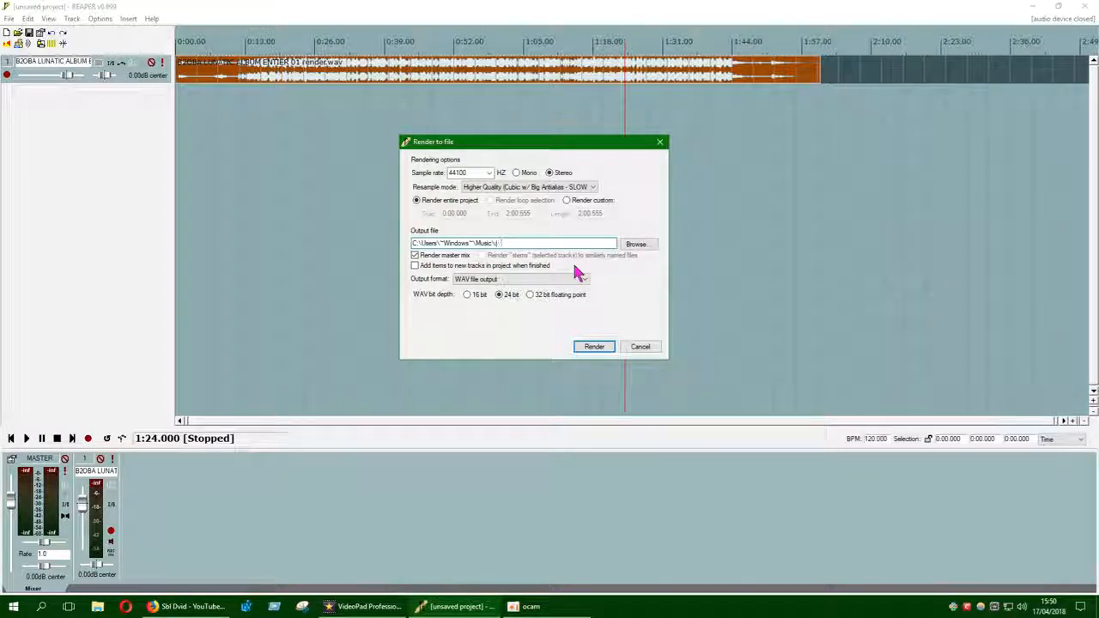
{"action": "key", "text": "BackSpace"}
{"action": "key", "text": "BackSpace"}
{"action": "type", "text": ".m"}
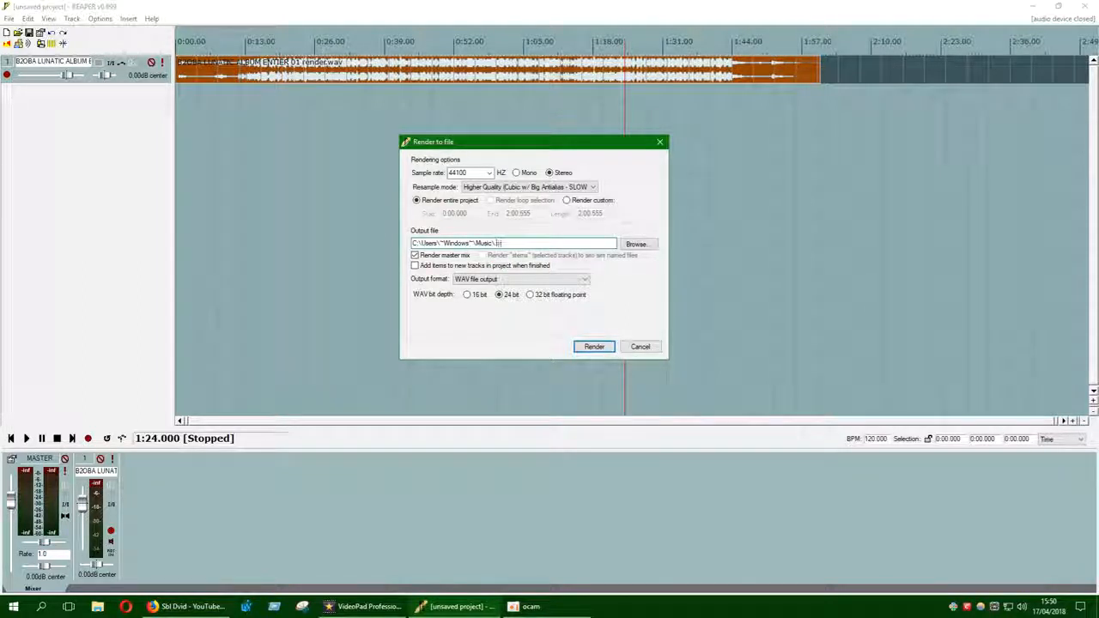
{"action": "type", "text": "p3"}
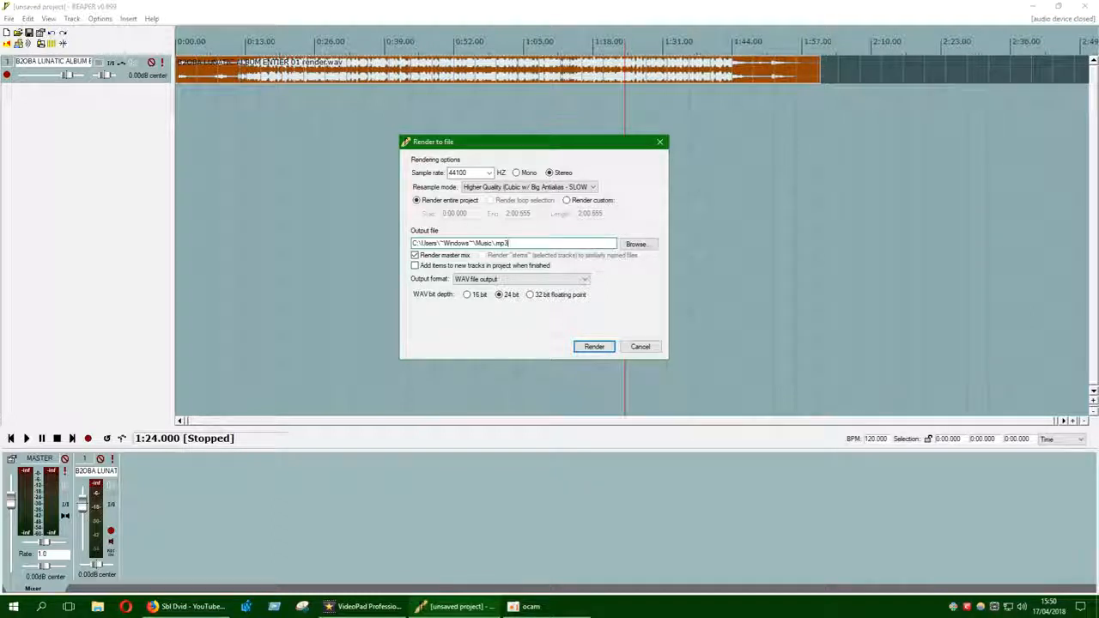